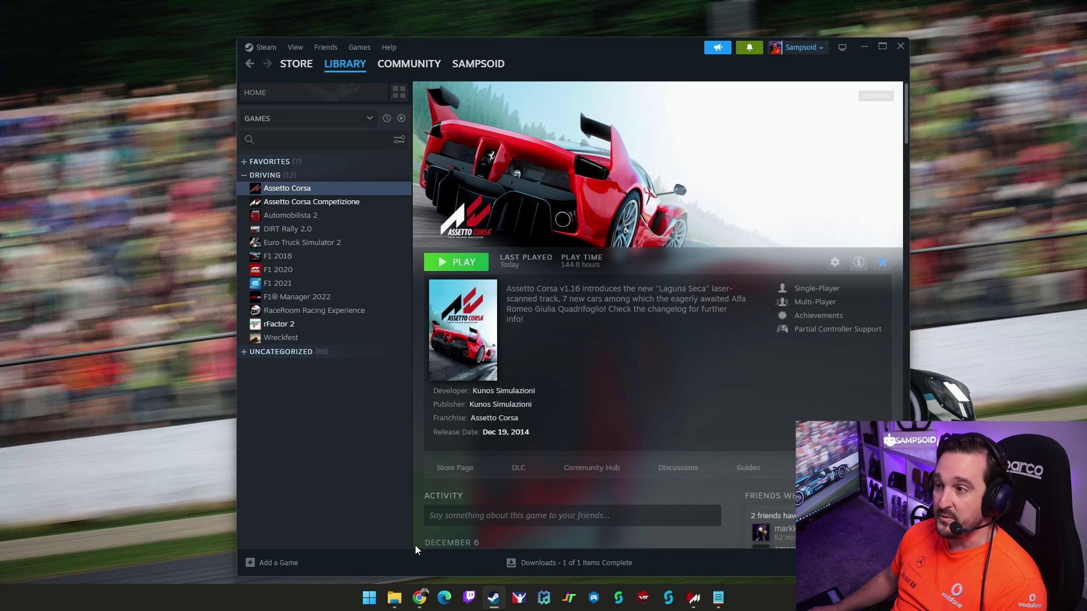
# Step: Switch to Chrome, open the Low Fuel Motorsport home page and view the Assetto Corsa Competizione and original Assetto Corsa series
pyautogui.click(420, 598)
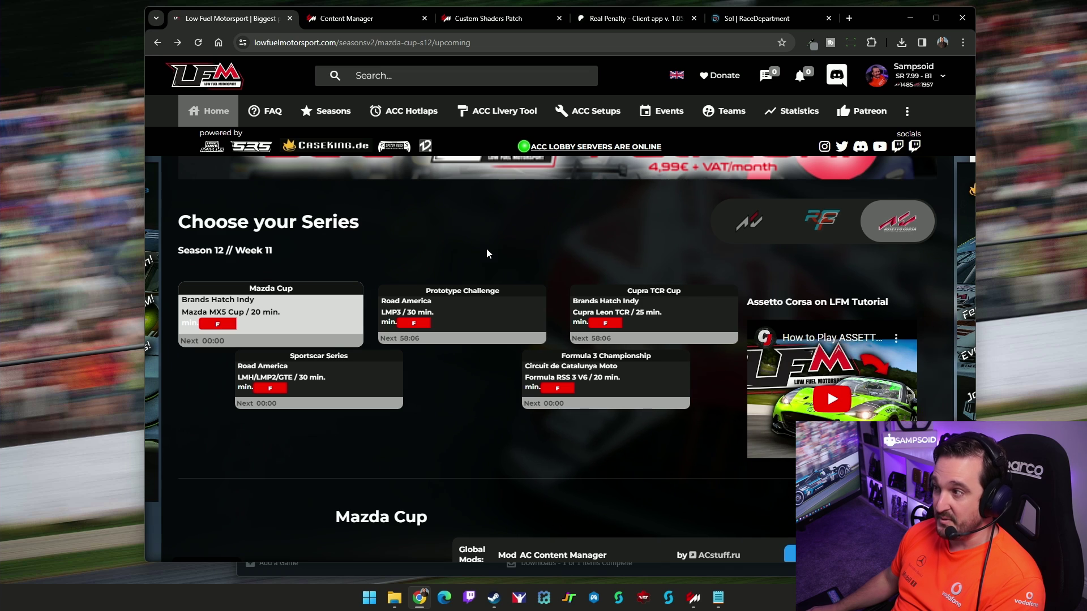
pyautogui.click(239, 84)
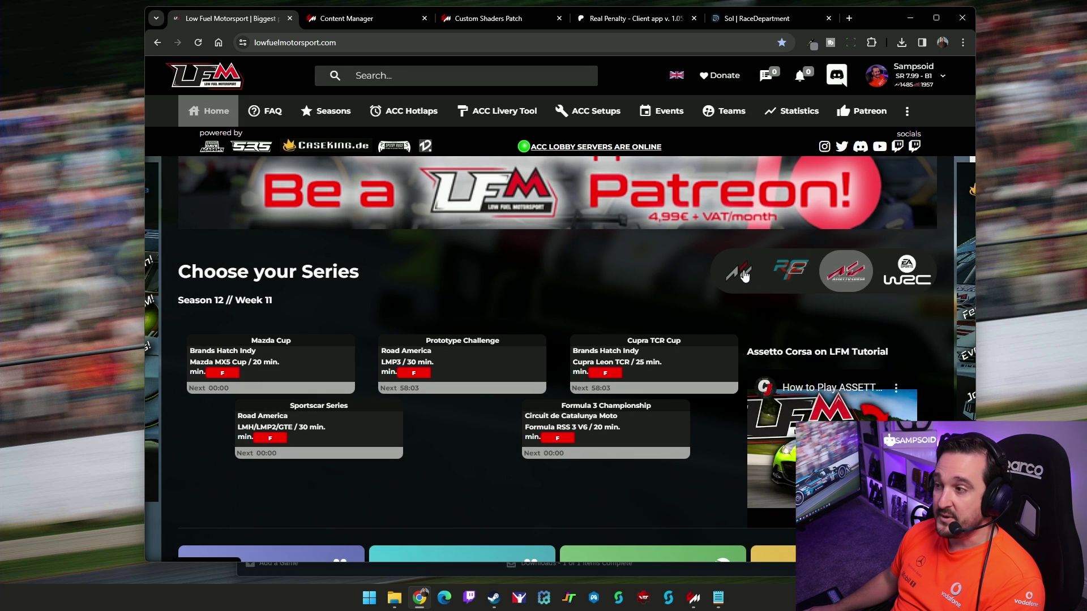
pyautogui.click(743, 275)
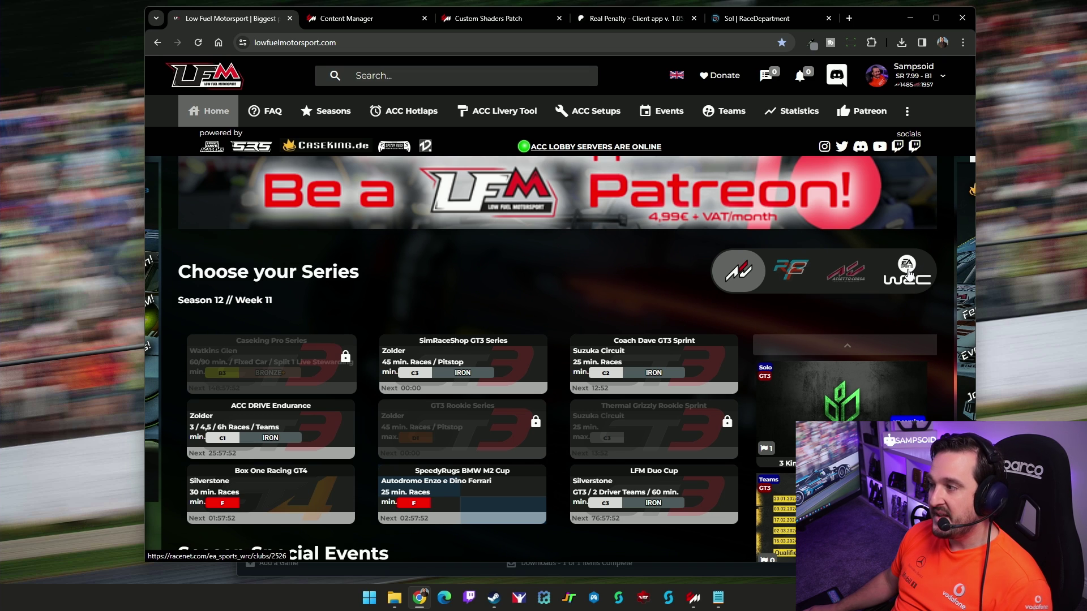
pyautogui.click(845, 270)
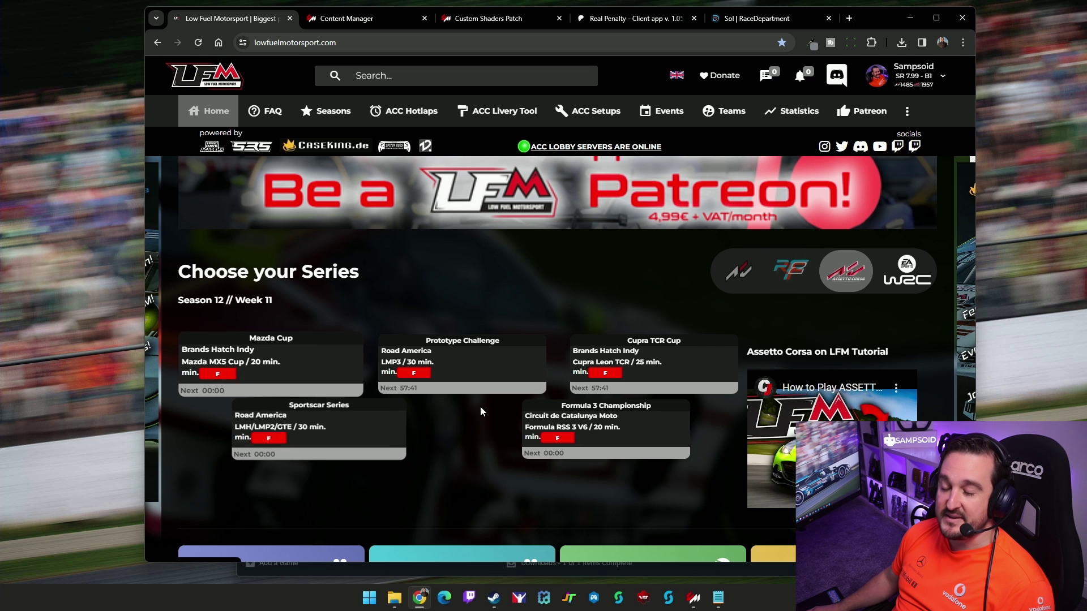
# Step: Open one of the Assetto Corsa series and look through its page
pyautogui.click(457, 385)
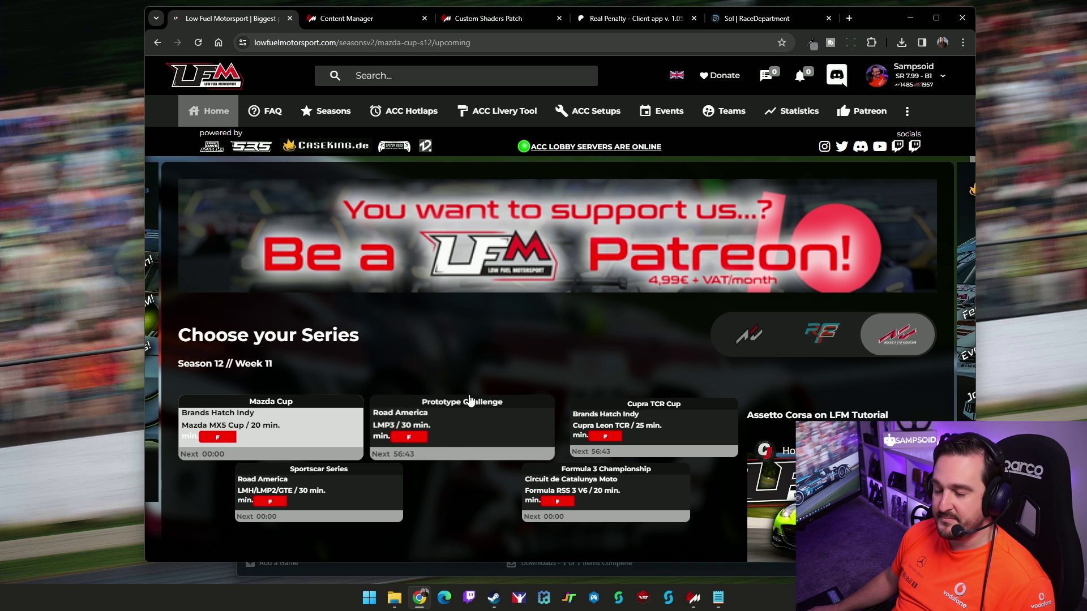
pyautogui.scroll(-4, 473, 448)
pyautogui.scroll(-4, 461, 410)
pyautogui.scroll(8, 470, 351)
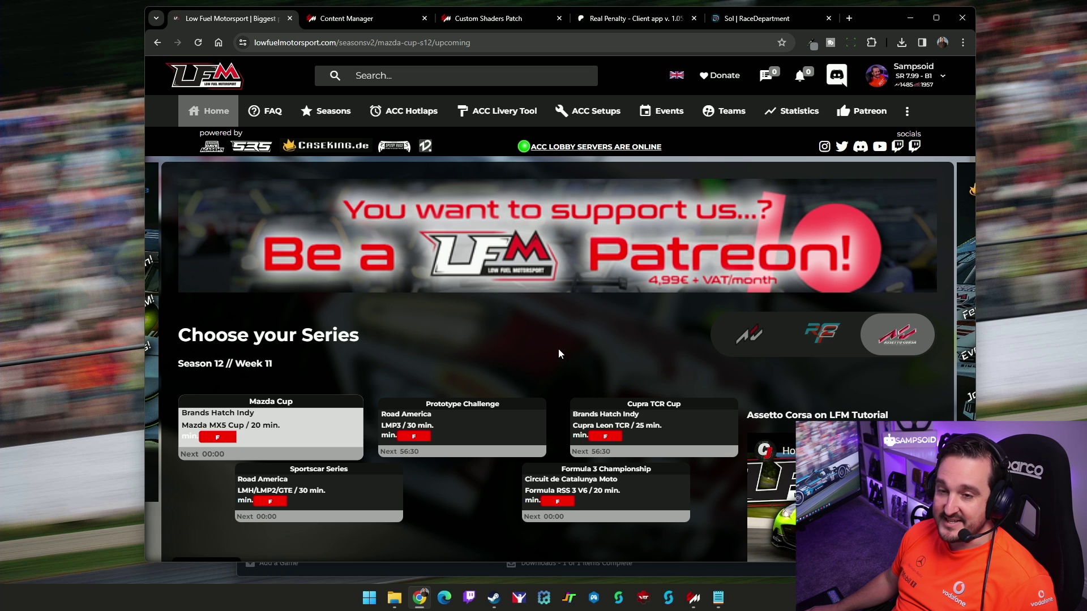
# Step: Compare the Competizione series list with the Assetto Corsa one, viewing the Prototype Challenge, Formula 3 Championship and Sportscar Series
pyautogui.click(756, 342)
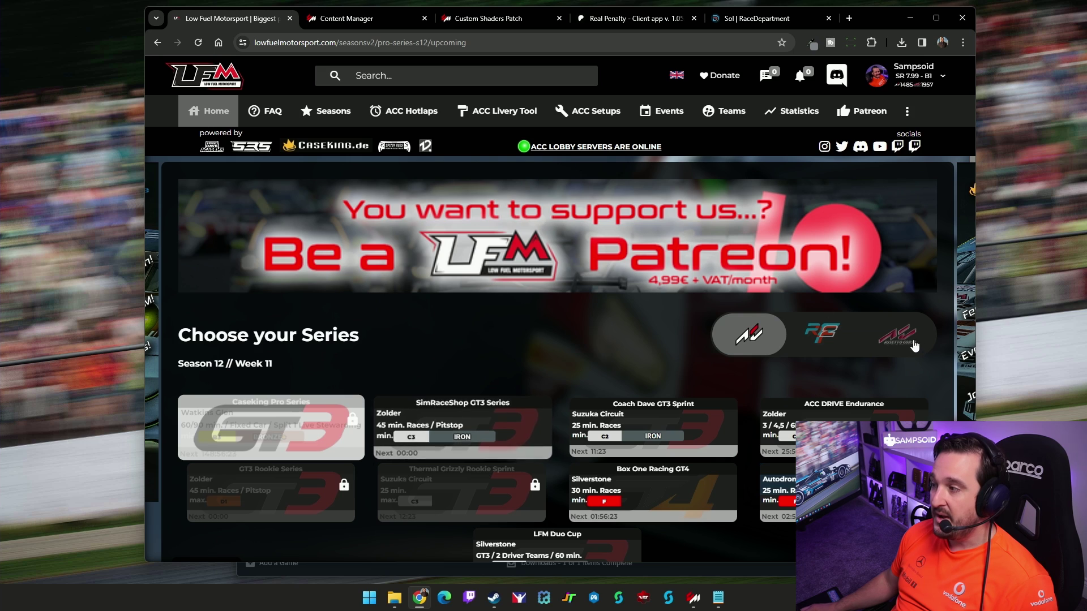
pyautogui.click(905, 339)
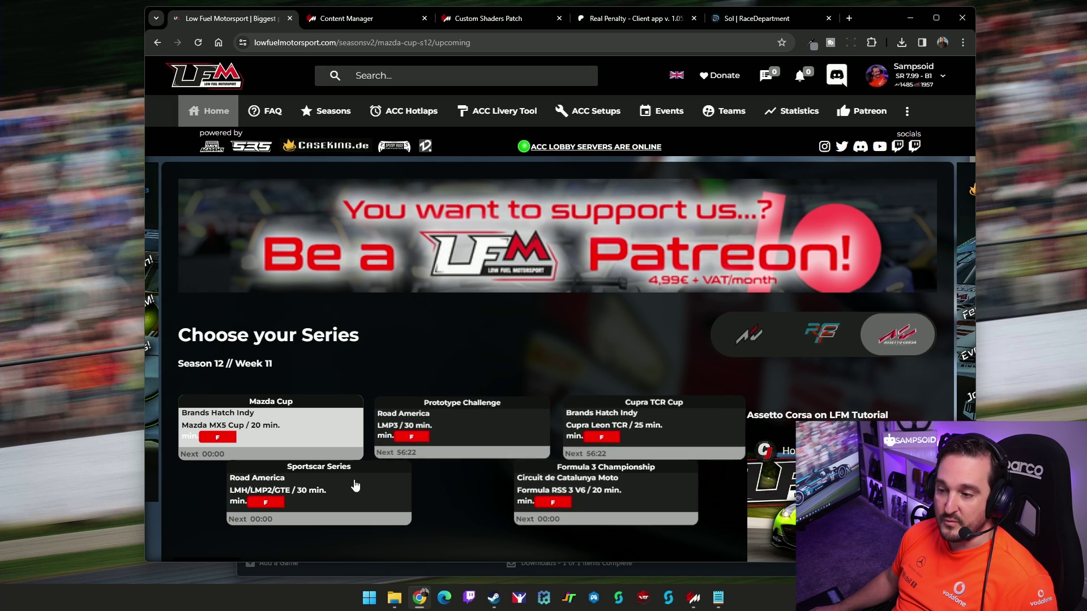
pyautogui.click(474, 425)
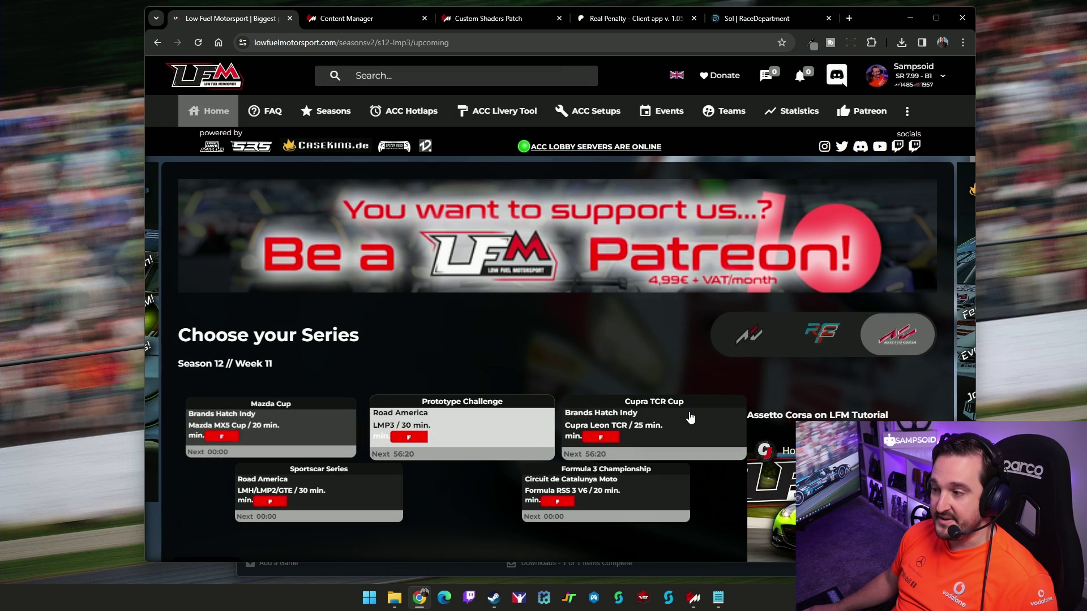
pyautogui.click(600, 501)
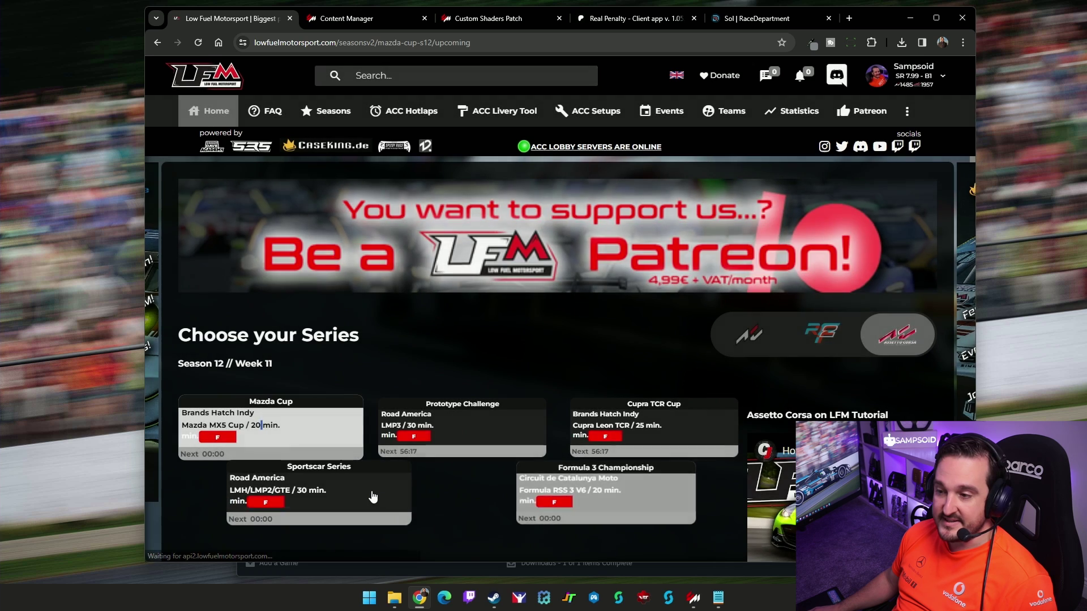
pyautogui.click(370, 496)
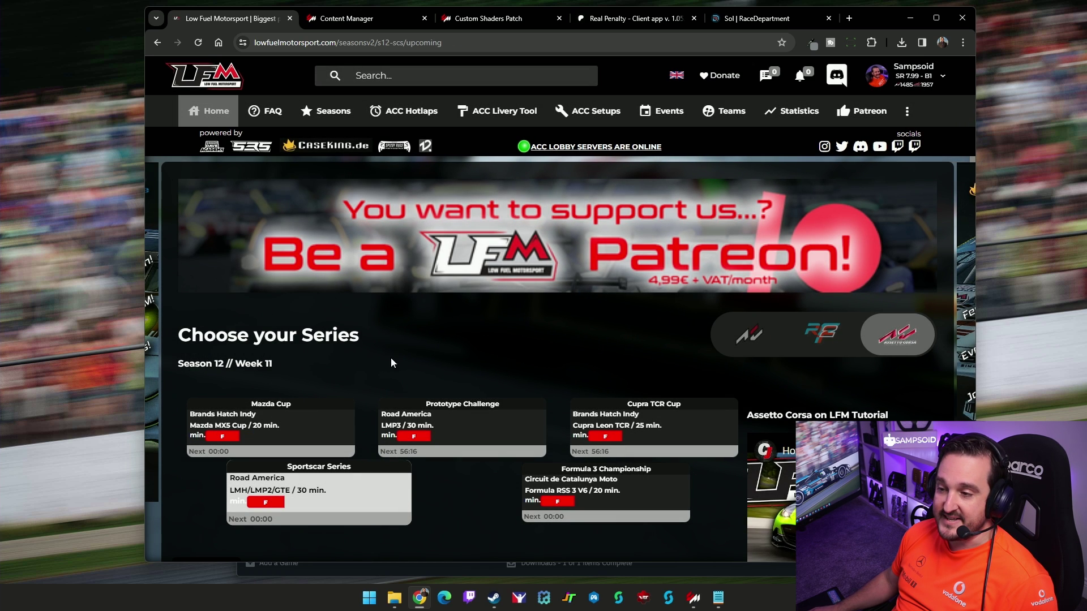
# Step: Check Assetto Corsa in the Steam library, minimise Steam and view the Content Manager web page
pyautogui.click(494, 599)
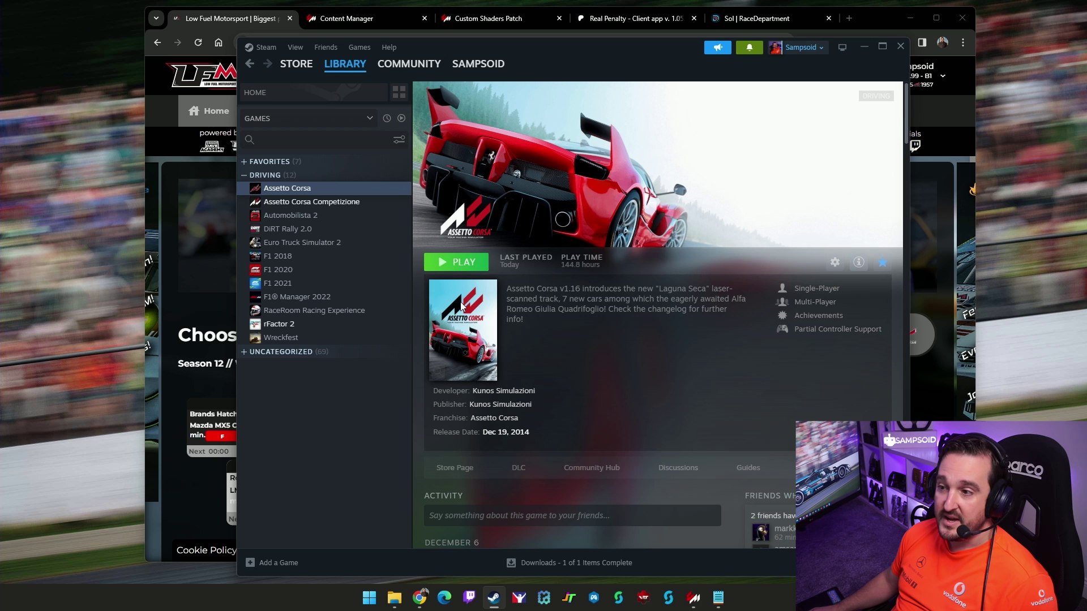
pyautogui.click(864, 48)
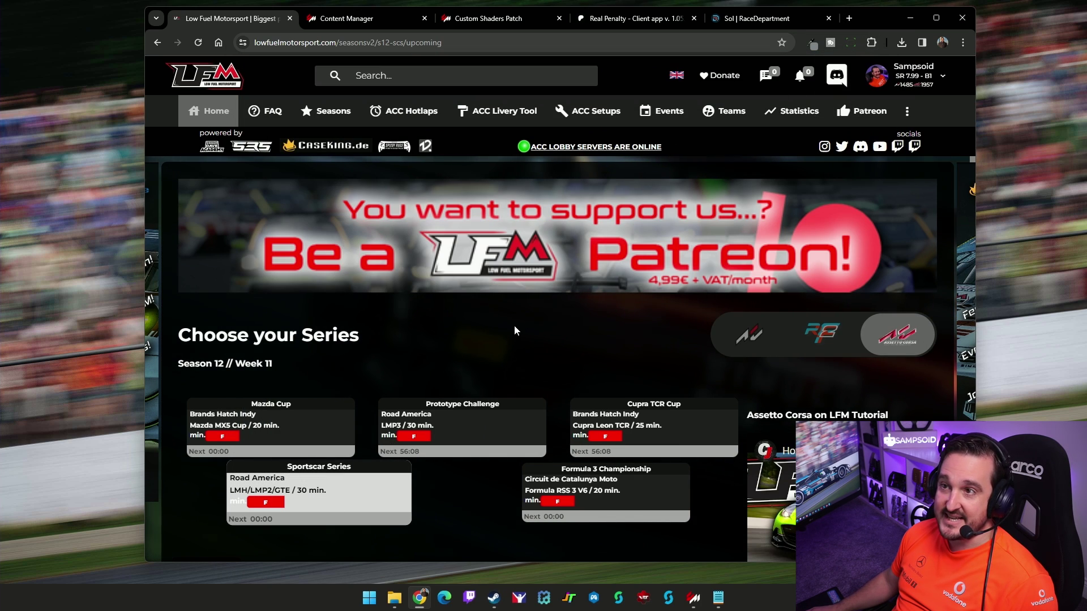
pyautogui.click(368, 19)
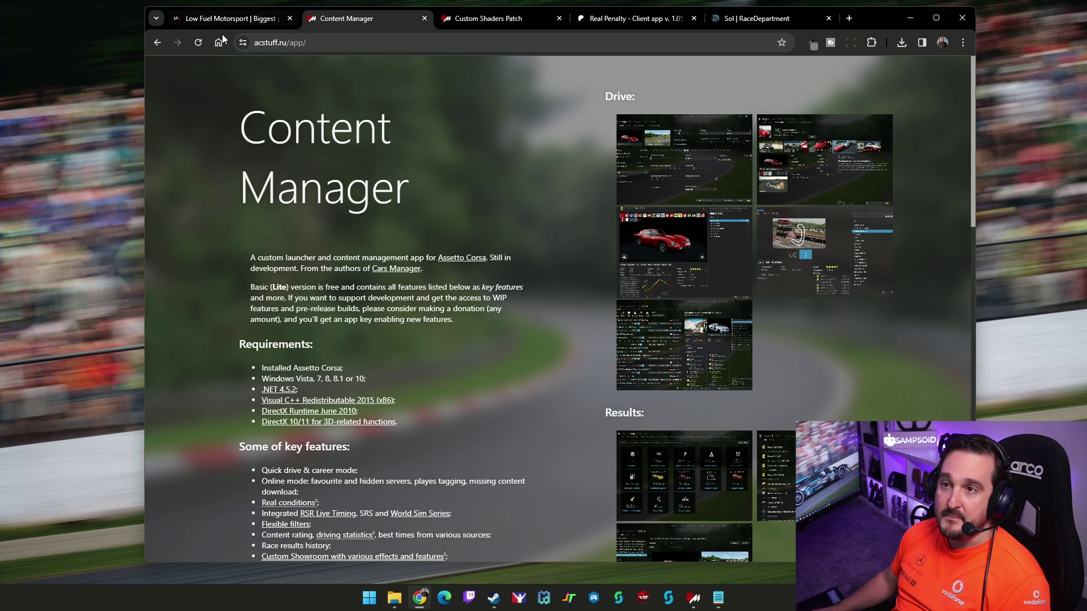
# Step: Open the Formula 3 Championship on the Low Fuel Motorsport site and review its required global mods, car mod and track DLC
pyautogui.click(227, 18)
pyautogui.scroll(-4, 397, 357)
pyautogui.scroll(2, 400, 354)
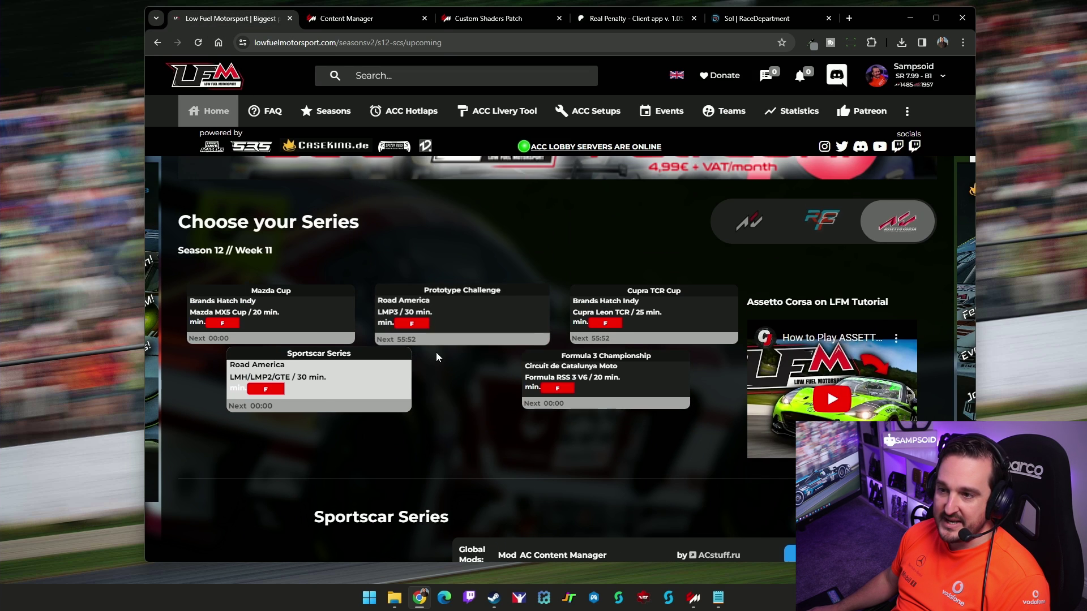
pyautogui.click(647, 384)
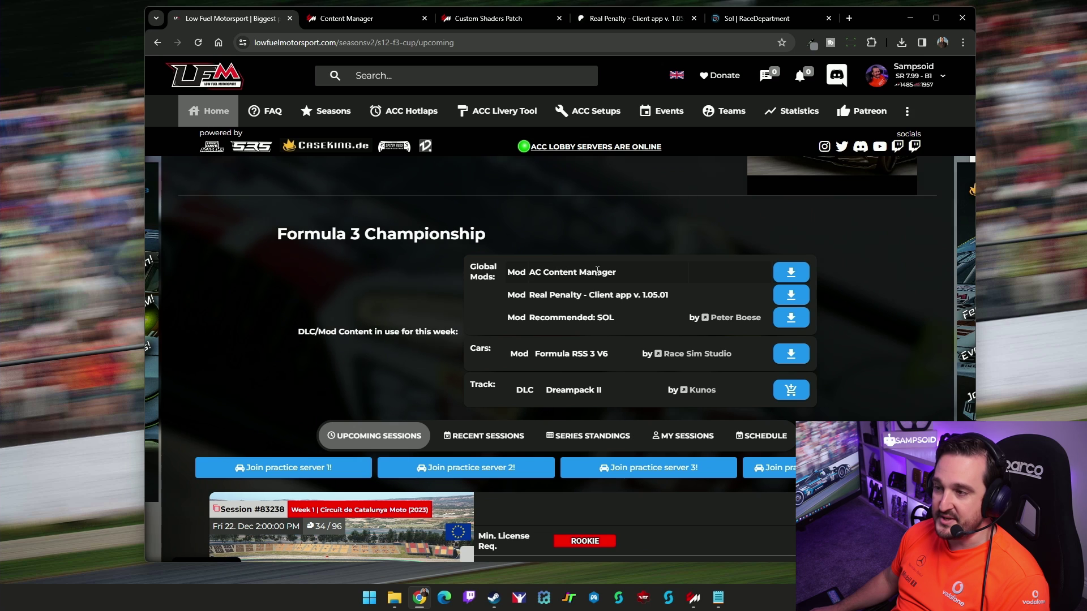
pyautogui.moveTo(637, 278); pyautogui.dragTo(524, 273)
pyautogui.moveTo(668, 295); pyautogui.dragTo(563, 300)
pyautogui.moveTo(630, 325); pyautogui.dragTo(542, 321)
pyautogui.moveTo(616, 360); pyautogui.dragTo(535, 356)
pyautogui.moveTo(616, 399); pyautogui.dragTo(496, 394)
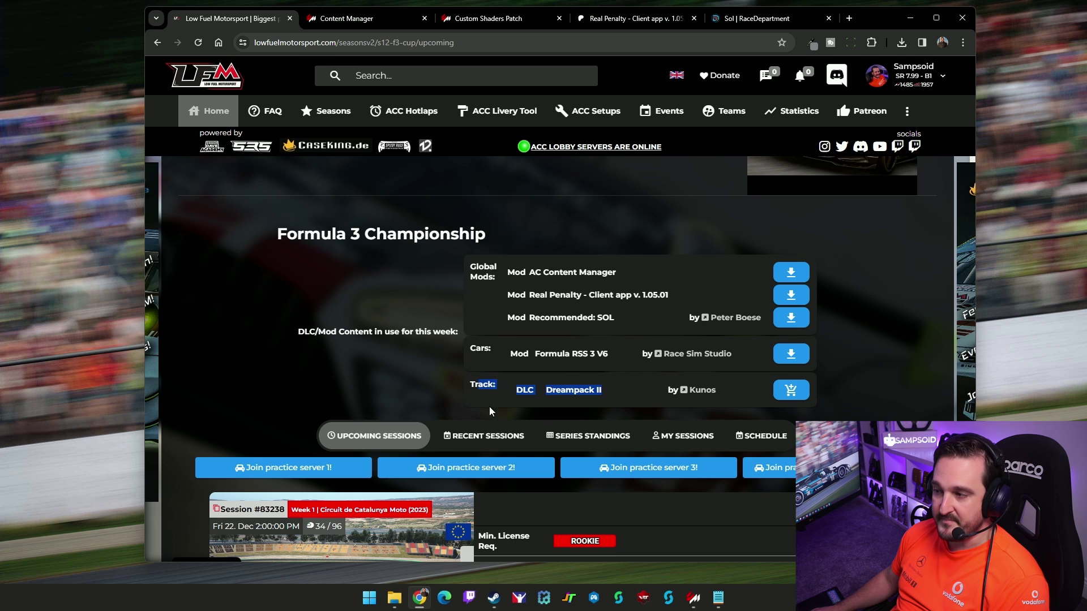
# Step: Download Content Manager from its acstuff.ru page using the direct download link
pyautogui.hotkey('ctrl', 'Tab')
pyautogui.scroll(-3, 387, 227)
pyautogui.scroll(-5, 387, 228)
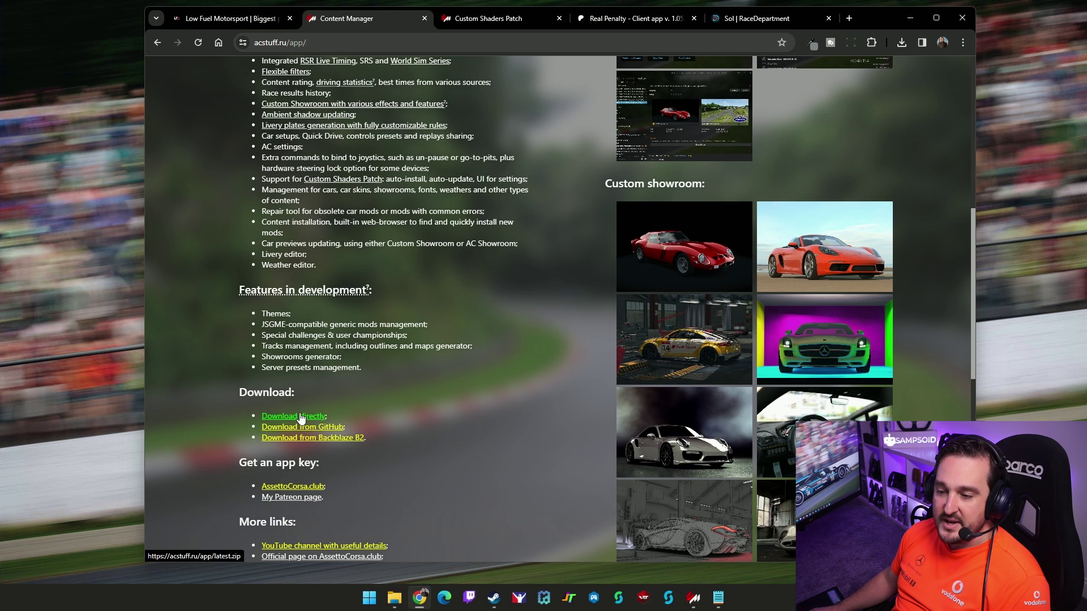
pyautogui.scroll(-3, 301, 414)
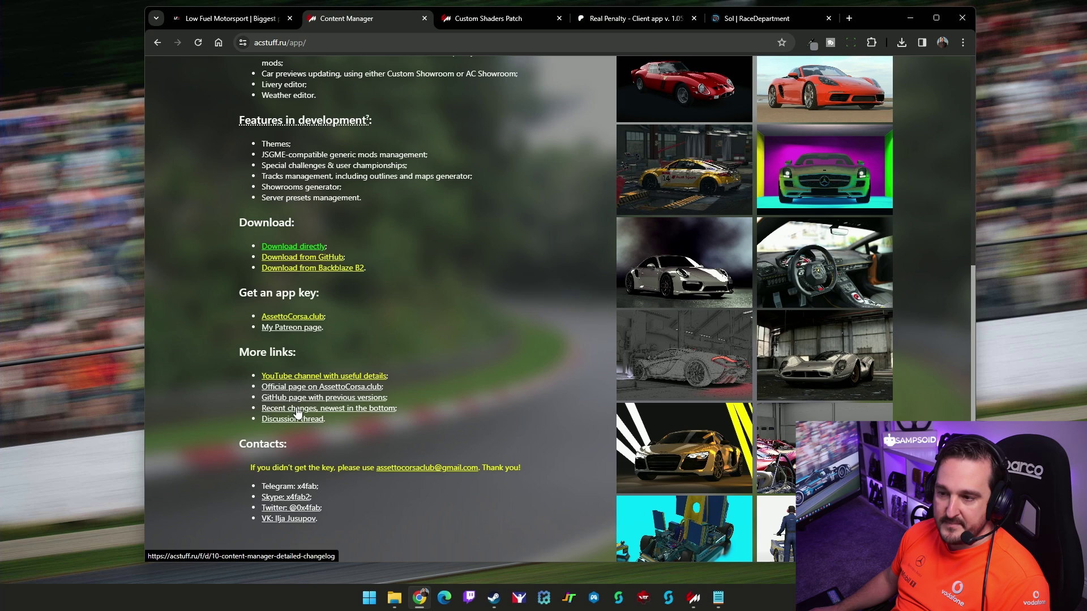
pyautogui.scroll(10, 450, 271)
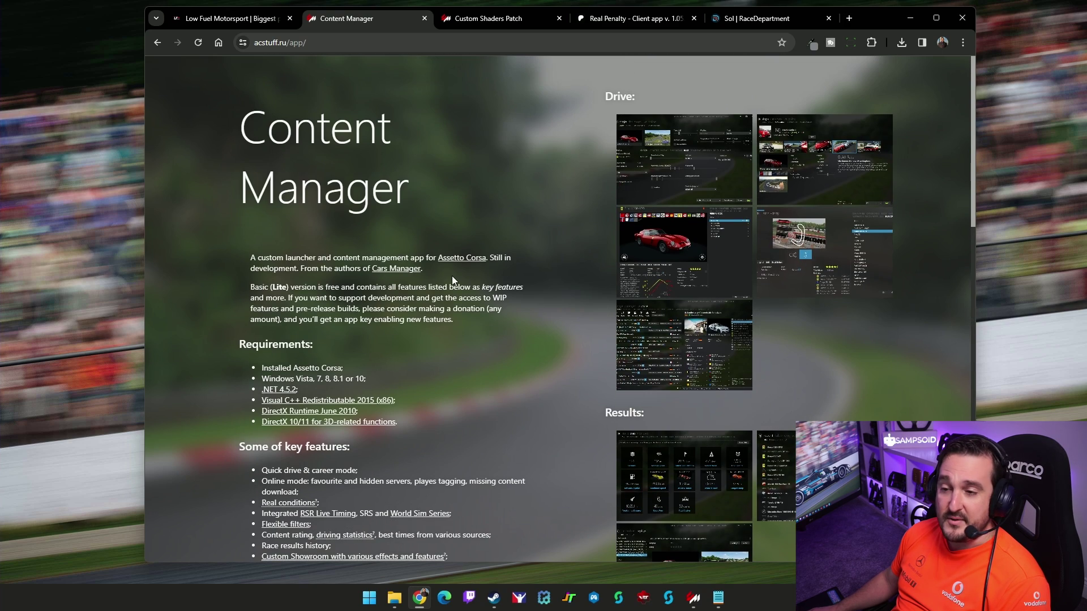
pyautogui.scroll(-7, 451, 286)
pyautogui.click(303, 475)
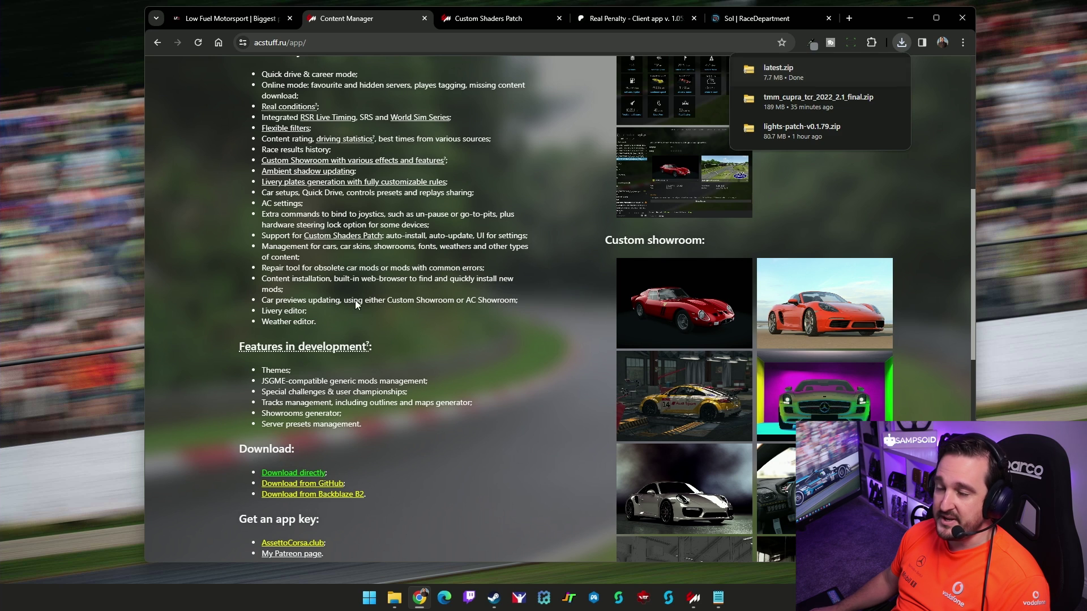
# Step: Review the Custom Shaders Patch, Real Penalty client app and Sol download pages, and return to the Low Fuel Motorsport page
pyautogui.click(521, 19)
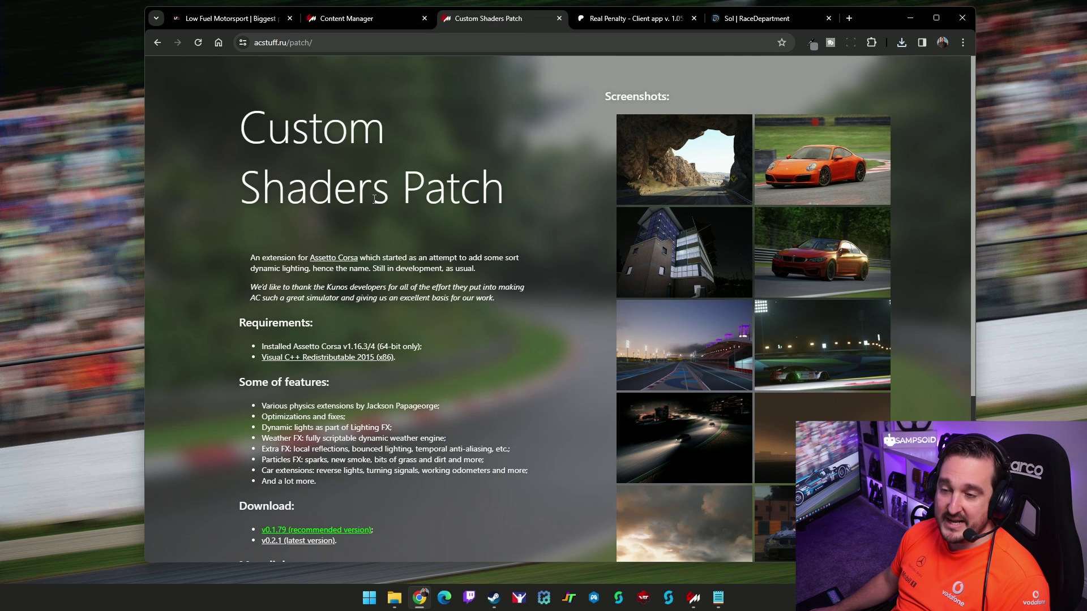
pyautogui.scroll(-3, 373, 198)
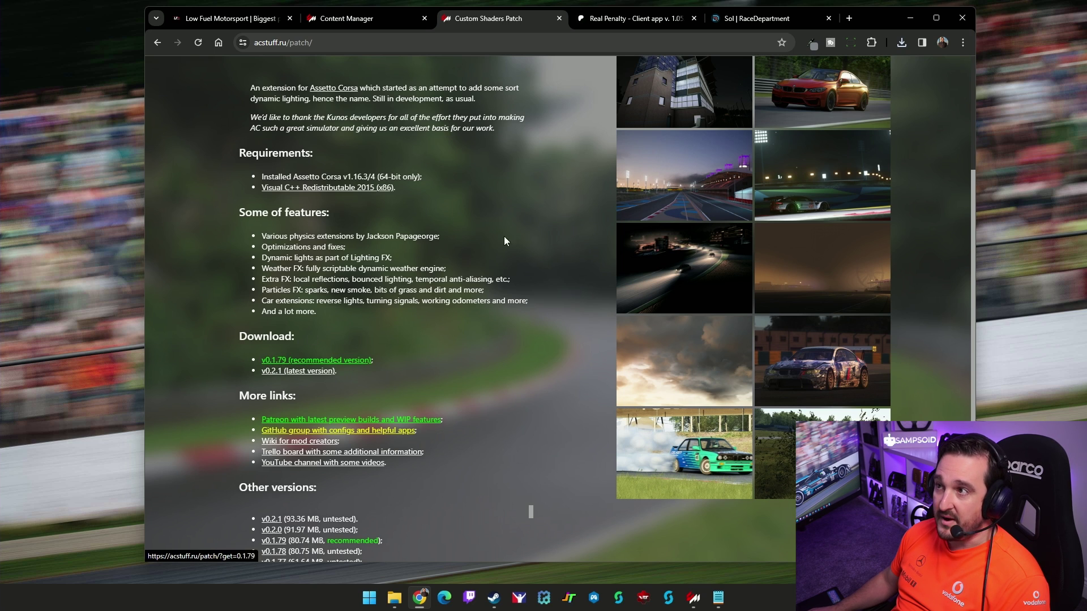
pyautogui.click(620, 19)
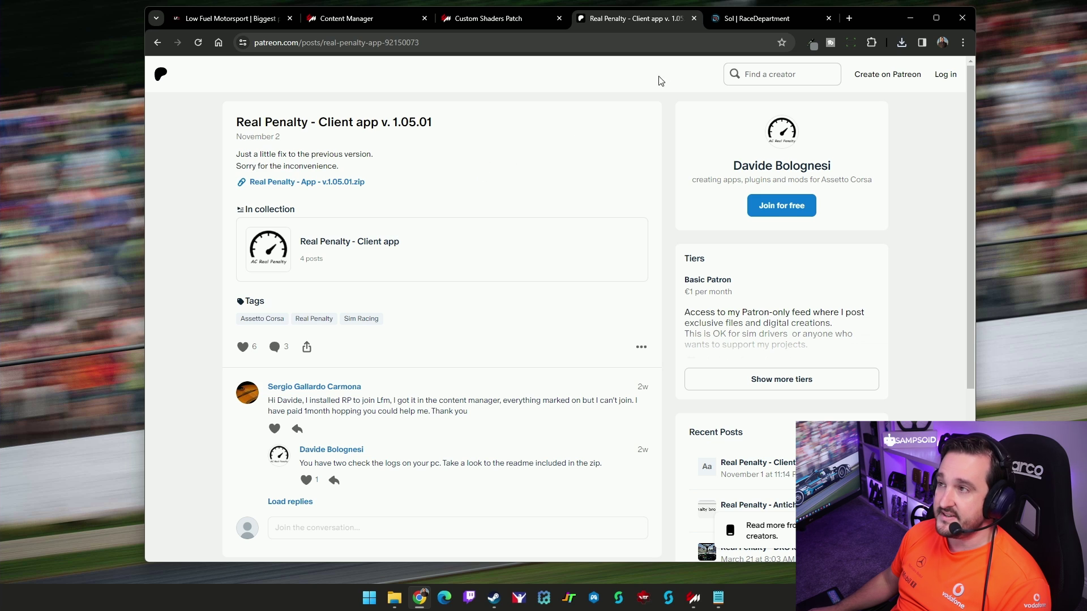
pyautogui.click(732, 22)
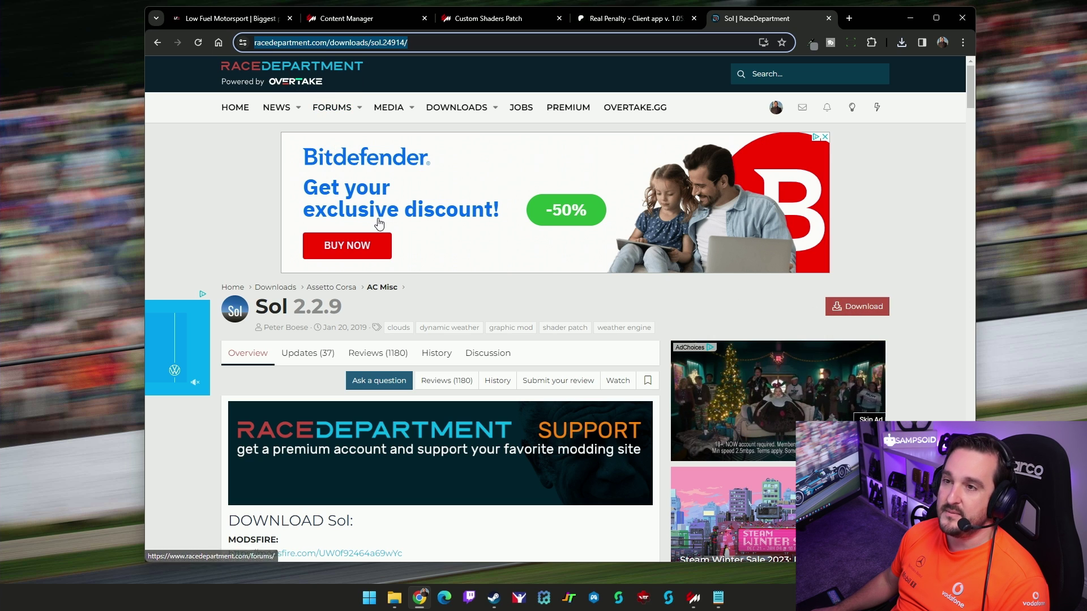
pyautogui.click(246, 20)
# Step: In the Downloads folder, extract latest.zip to the suggested location and launch Content Manager.exe from the extracted files
pyautogui.click(396, 599)
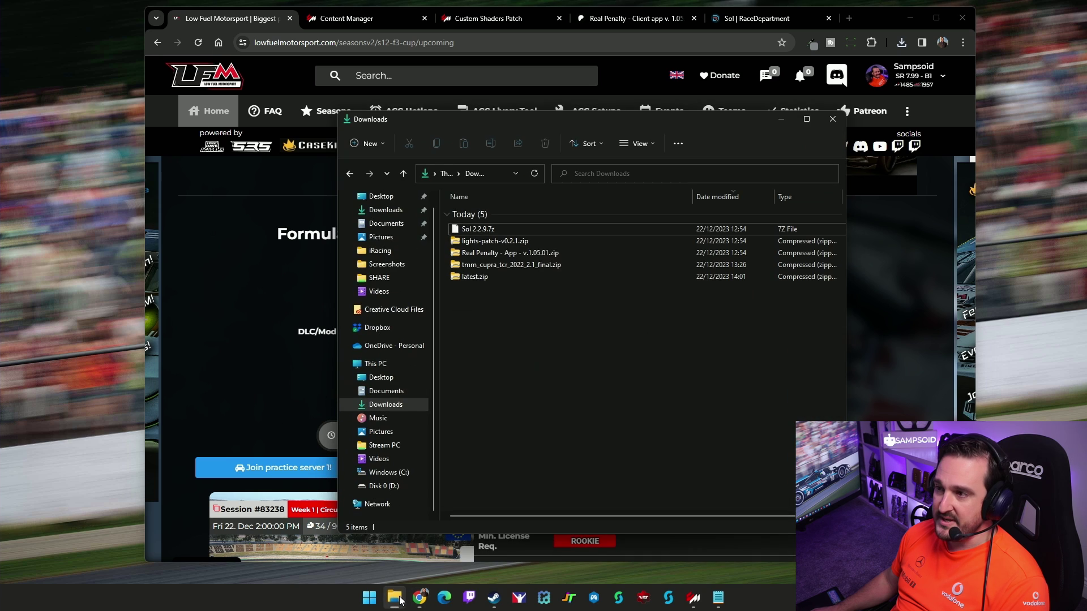
pyautogui.doubleClick(484, 266)
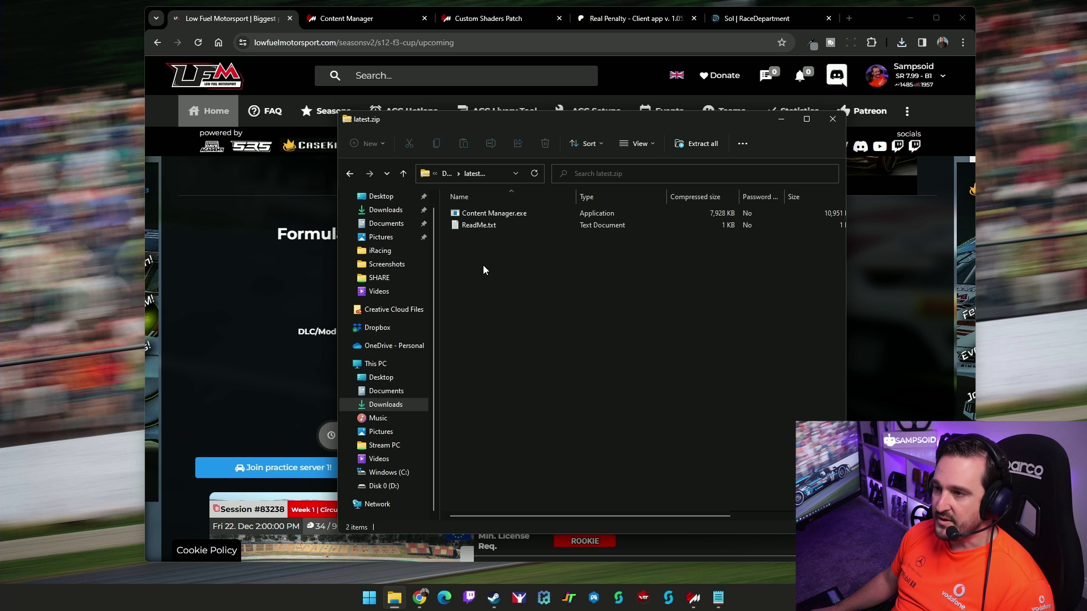
pyautogui.hotkey('alt', 'Left')
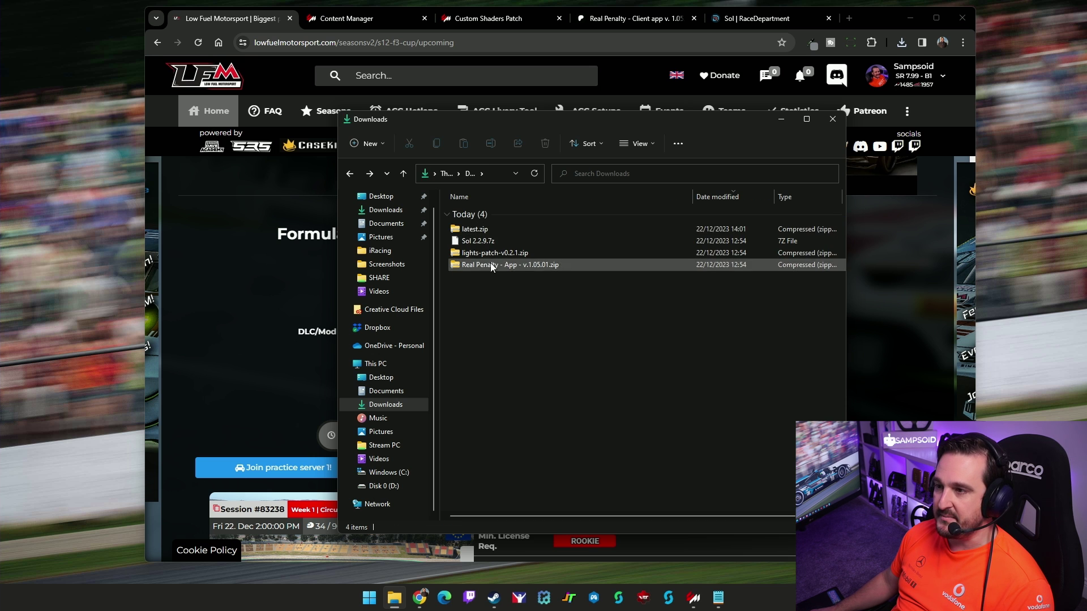
pyautogui.rightClick(483, 229)
pyautogui.click(526, 321)
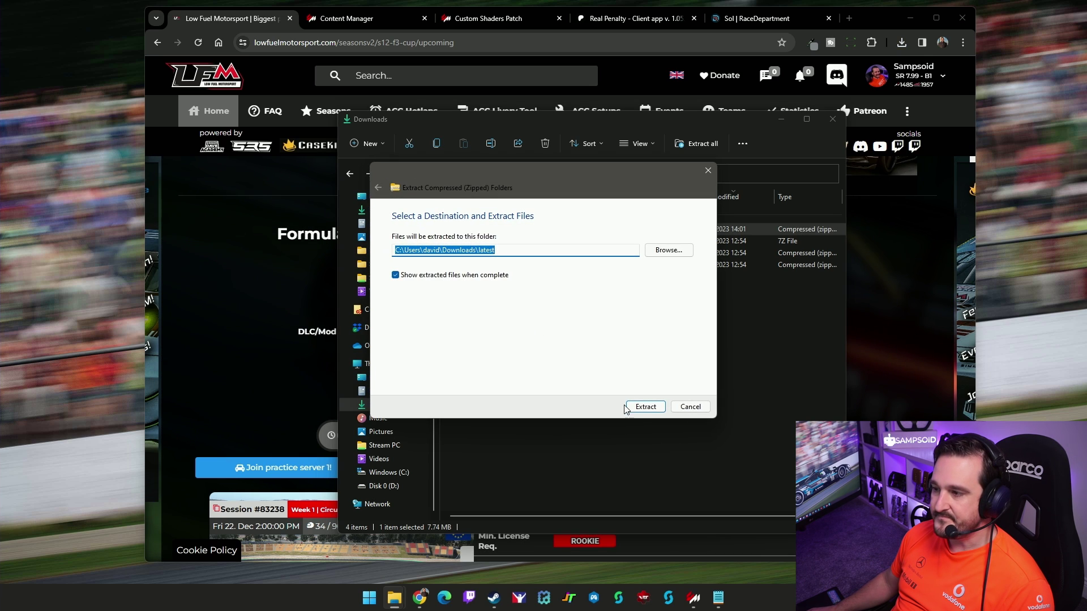
pyautogui.click(630, 407)
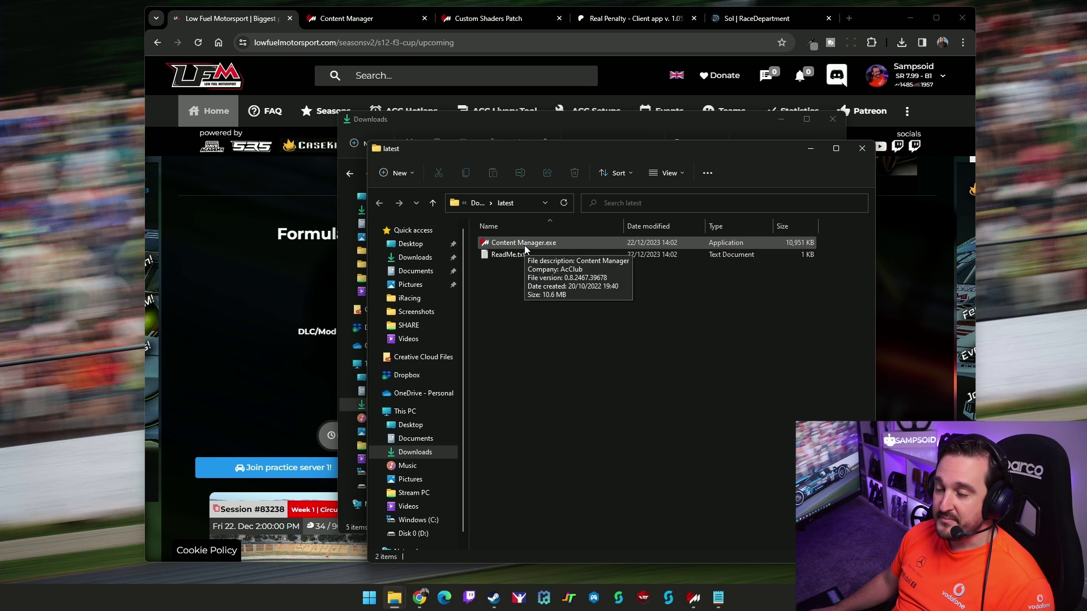
pyautogui.doubleClick(524, 243)
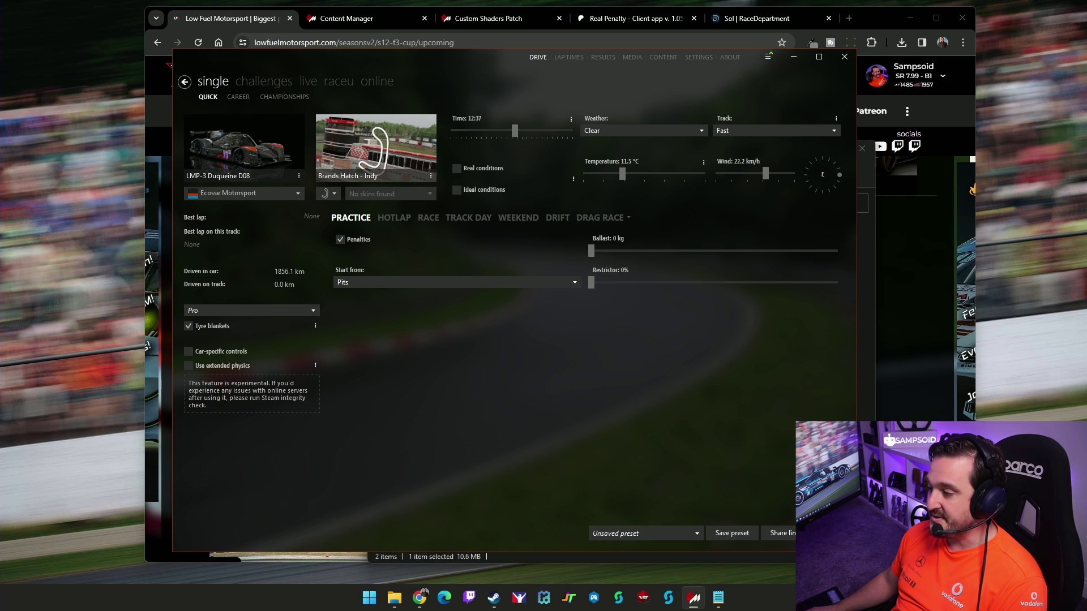
# Step: Switch to Steam, browse Assetto Corsa's local files and bring the assettocorsa installation folder to the front
pyautogui.click(495, 598)
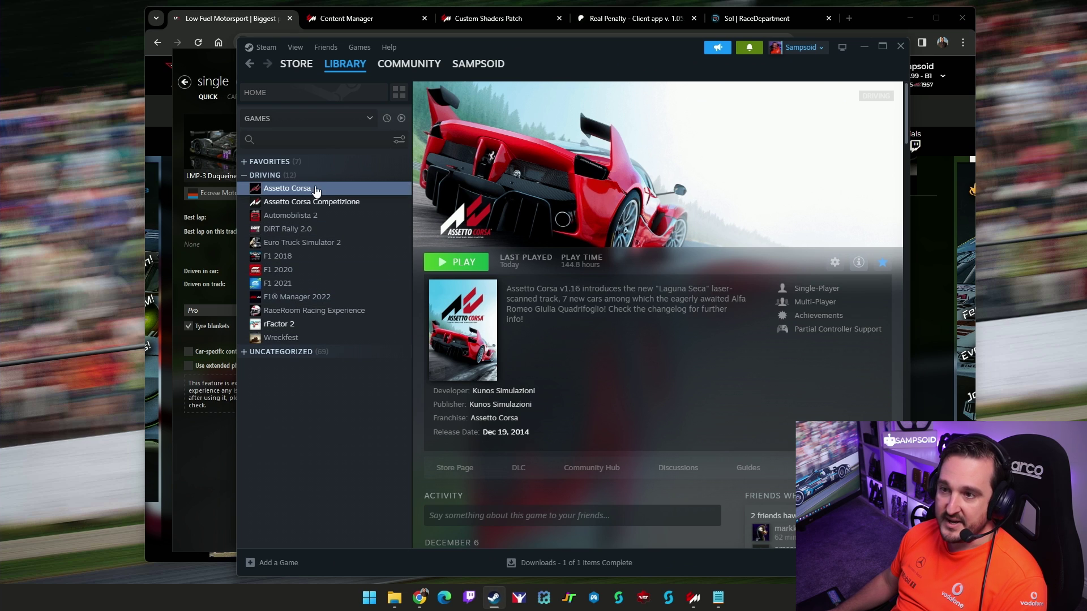
pyautogui.rightClick(309, 192)
pyautogui.moveTo(351, 275)
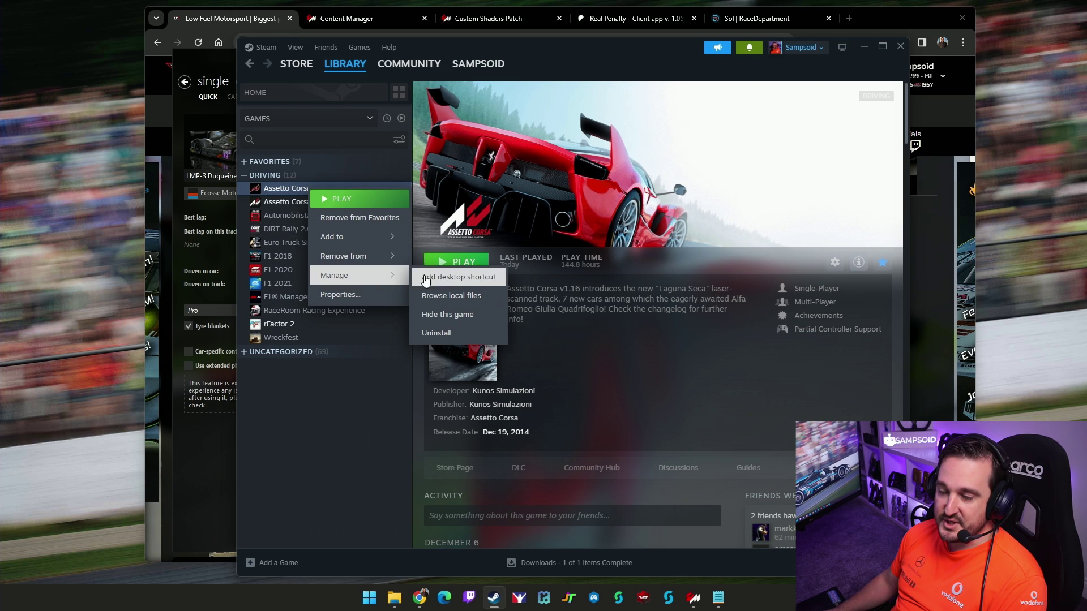
pyautogui.click(473, 298)
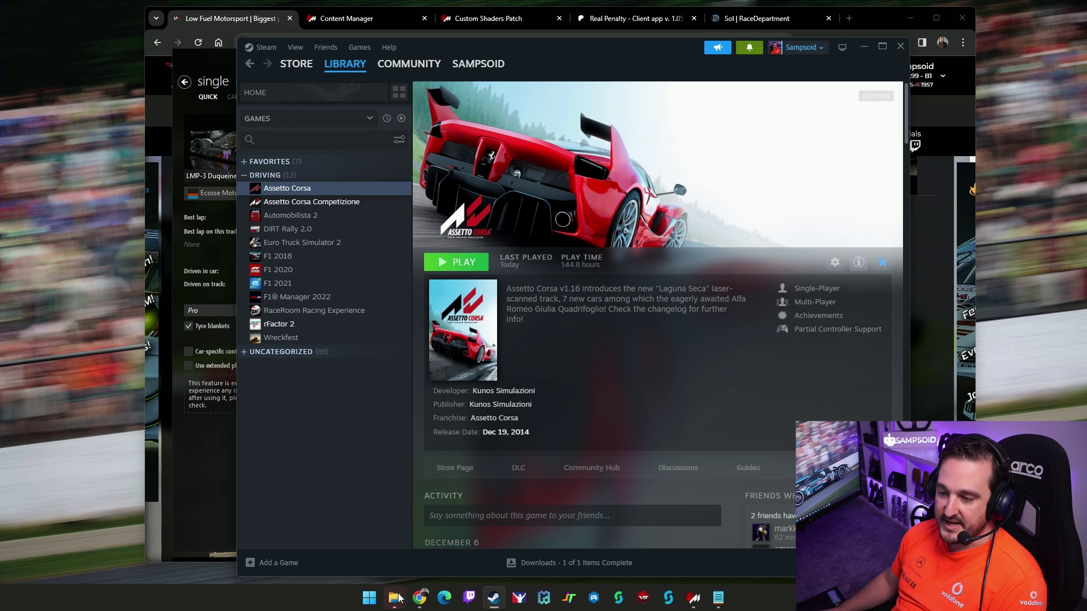
pyautogui.moveTo(395, 598)
pyautogui.click(476, 535)
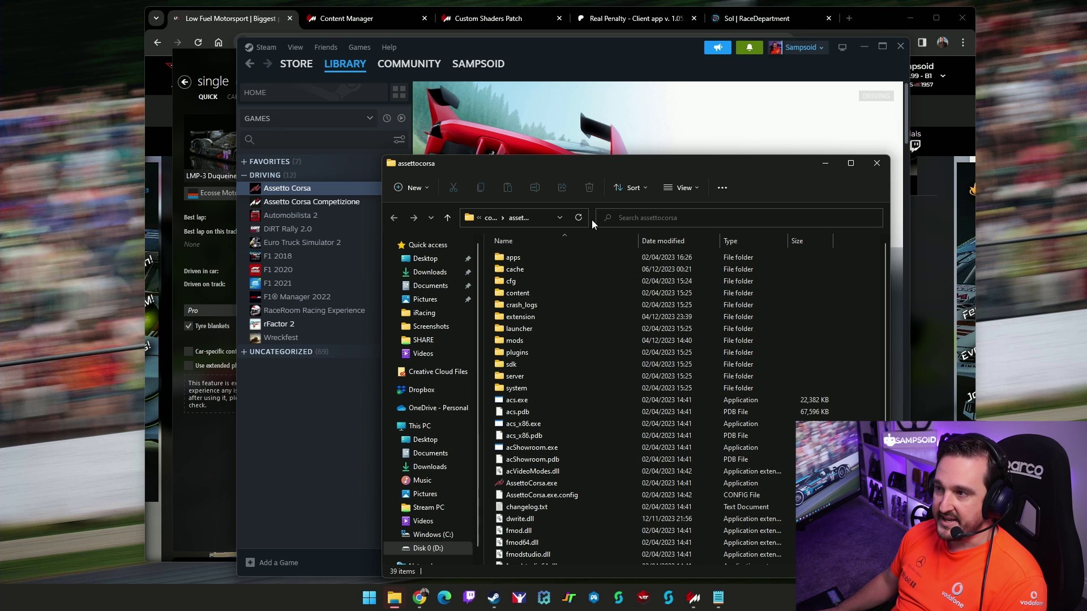
# Step: Reveal the full path of the assettocorsa installation folder, close that folder and minimise Steam
pyautogui.moveTo(593, 219); pyautogui.dragTo(759, 219)
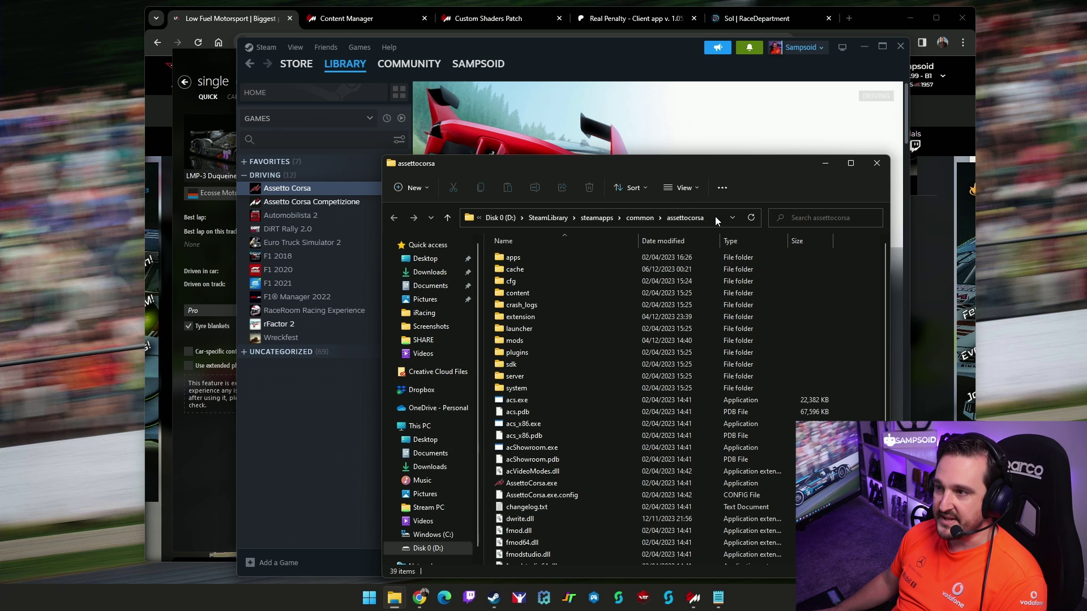
pyautogui.click(715, 219)
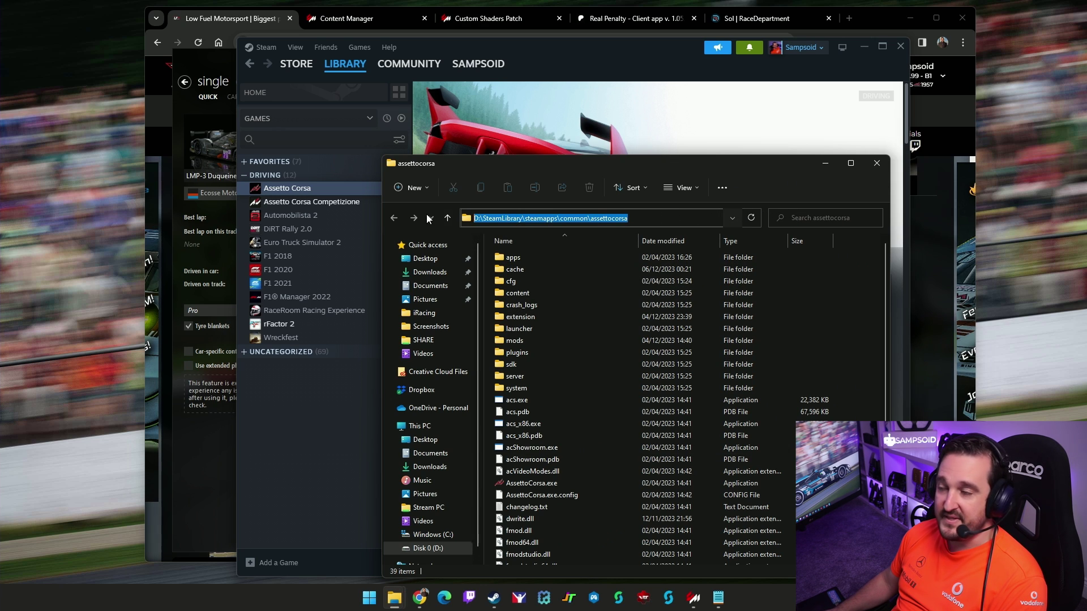
pyautogui.click(876, 163)
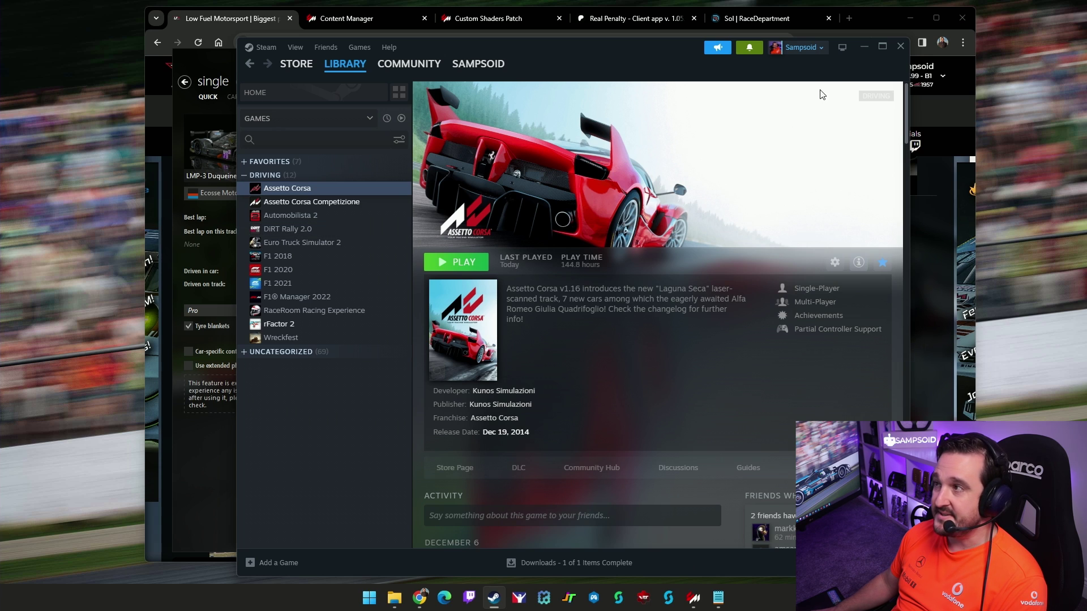
pyautogui.click(864, 47)
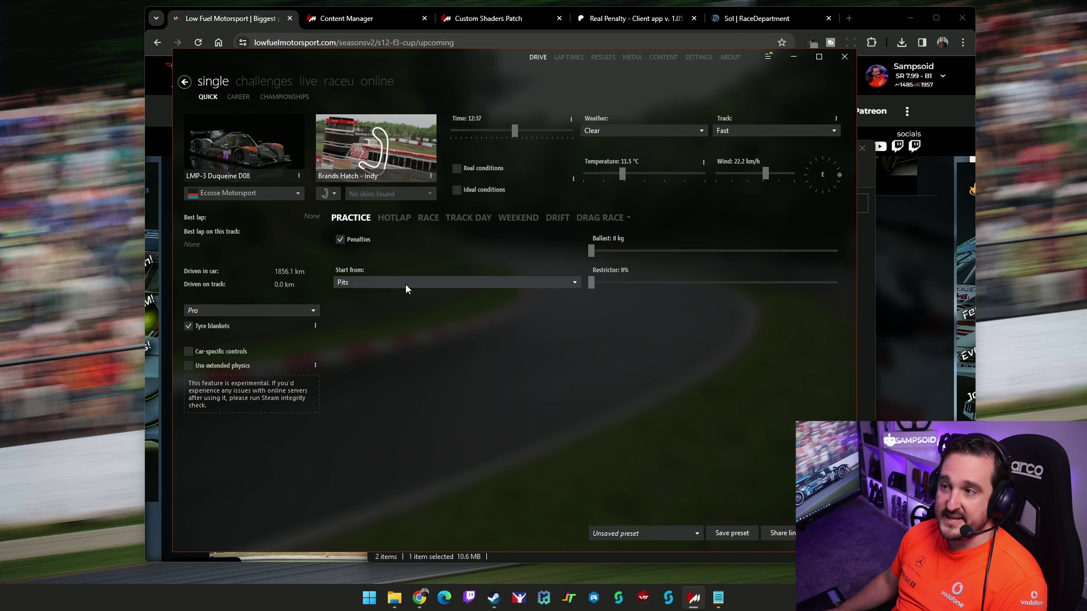
# Step: Minimise the browser, reposition the Content Manager window and briefly bring up the Steam library before minimising it again
pyautogui.moveTo(496, 58); pyautogui.dragTo(491, 69)
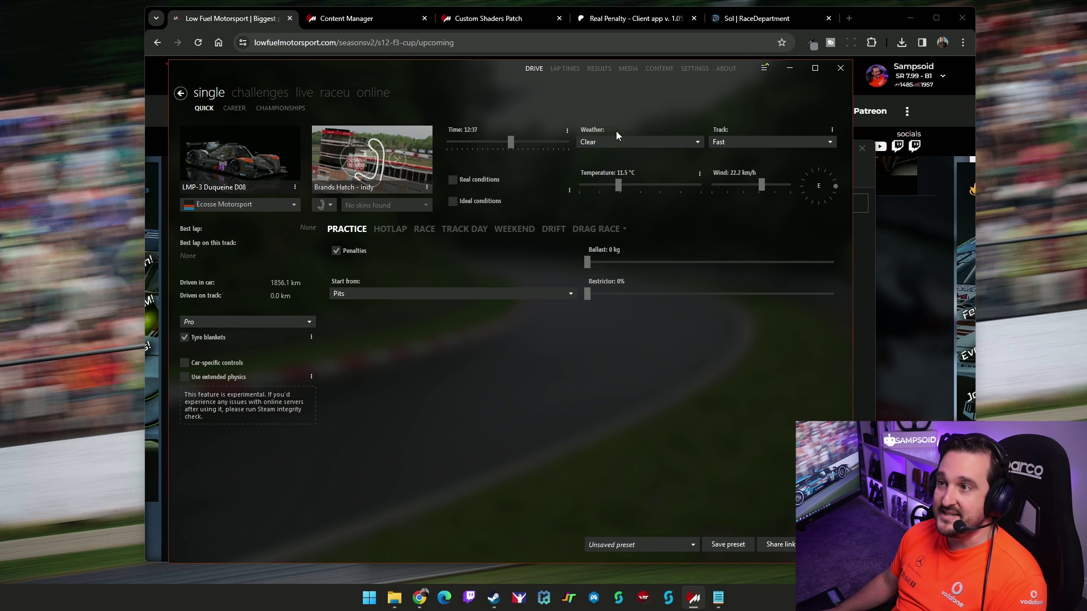
pyautogui.click(909, 20)
pyautogui.moveTo(447, 66); pyautogui.dragTo(469, 59)
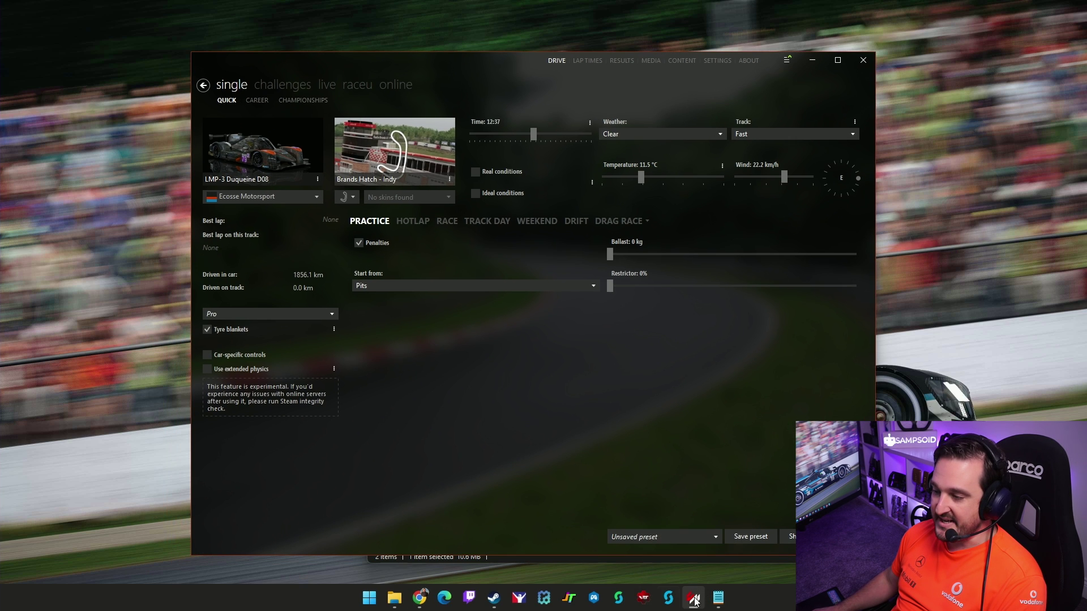
pyautogui.click(494, 597)
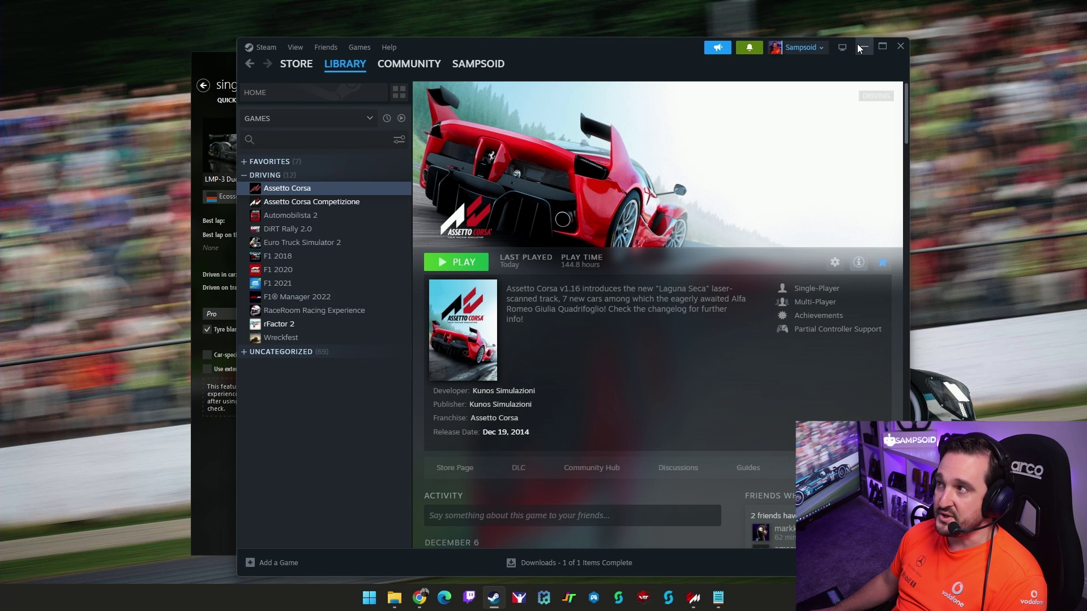
pyautogui.click(864, 46)
# Step: Look at the car selection in Content Manager's quick single-player setup and leave the current car unchanged
pyautogui.click(263, 146)
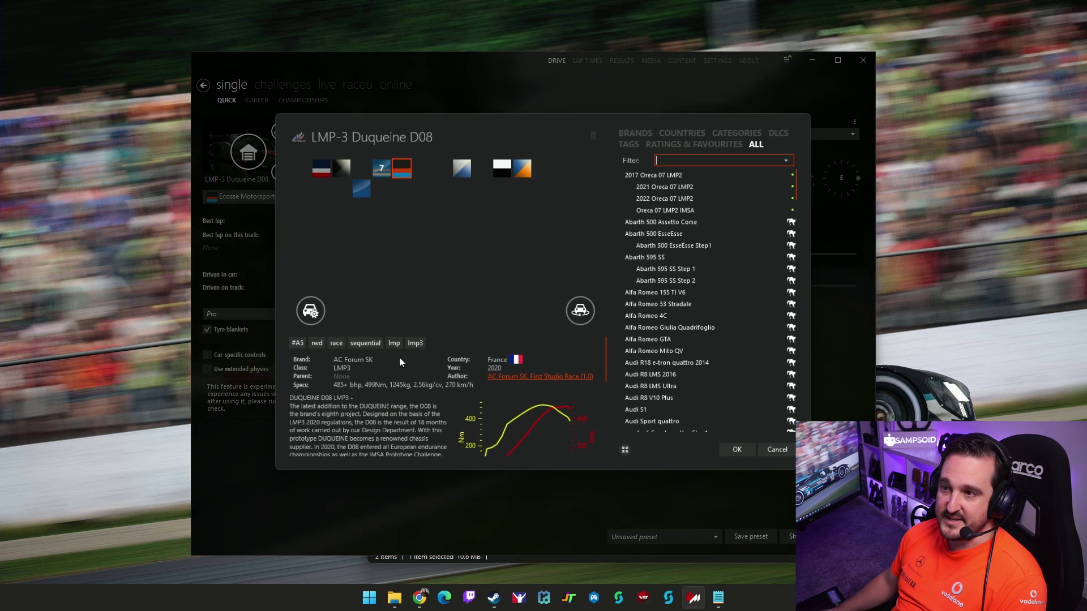
pyautogui.click(781, 452)
pyautogui.click(395, 158)
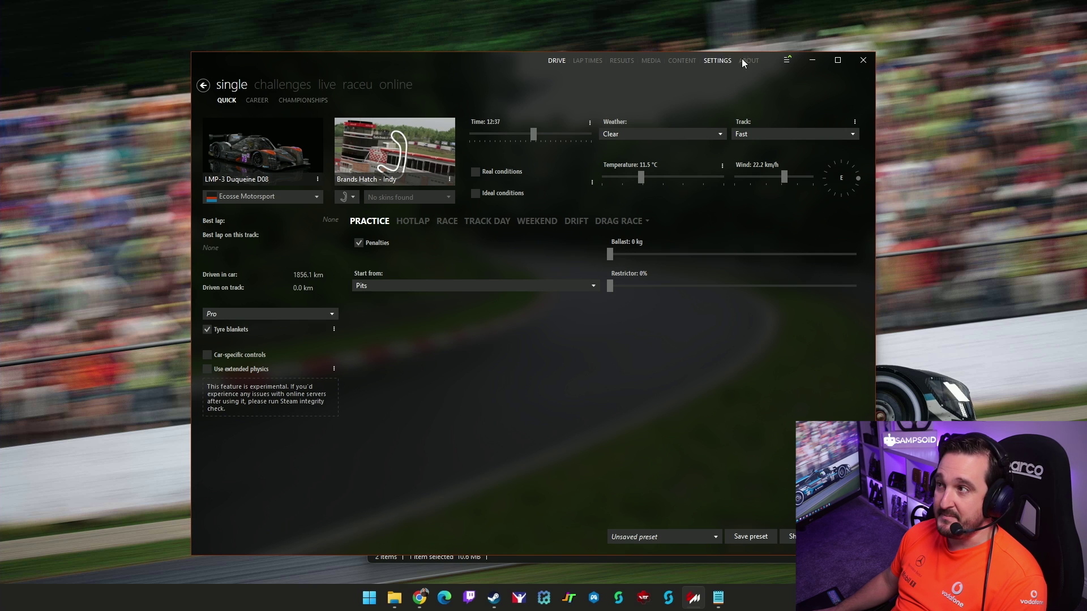
pyautogui.click(787, 59)
pyautogui.click(478, 369)
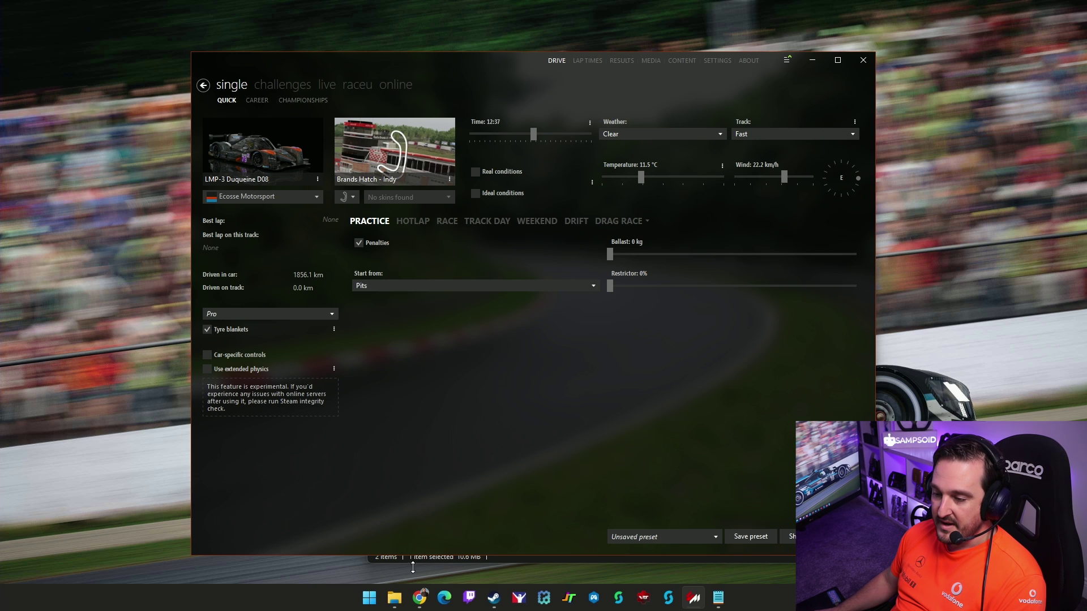
# Step: Check the Custom Shaders Patch download page and install lights-patch-v0.2.1.zip from Downloads in Content Manager, updating over existing files
pyautogui.click(419, 597)
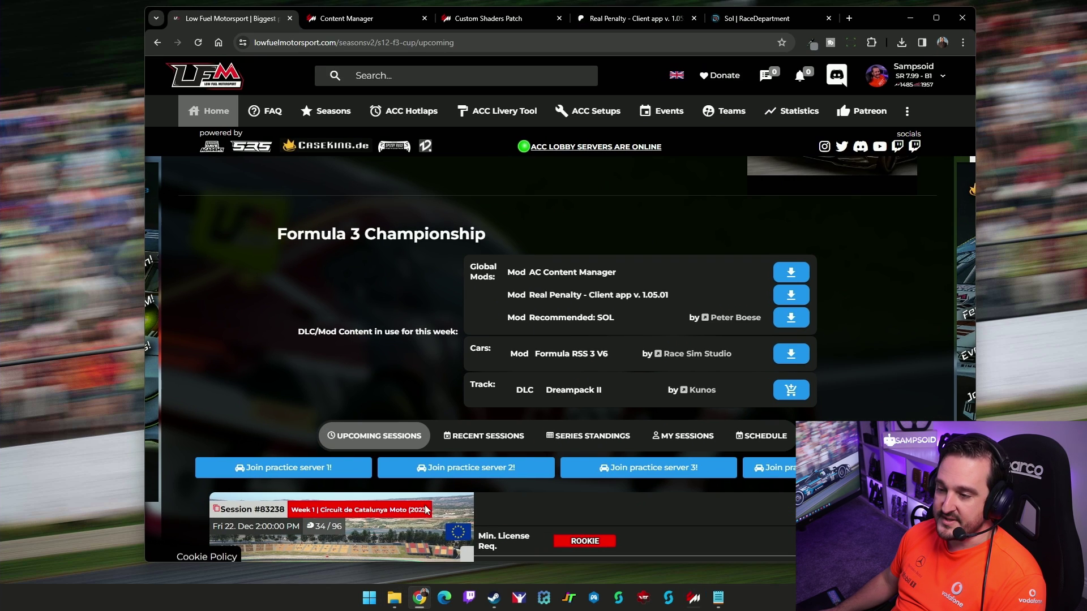
pyautogui.click(507, 21)
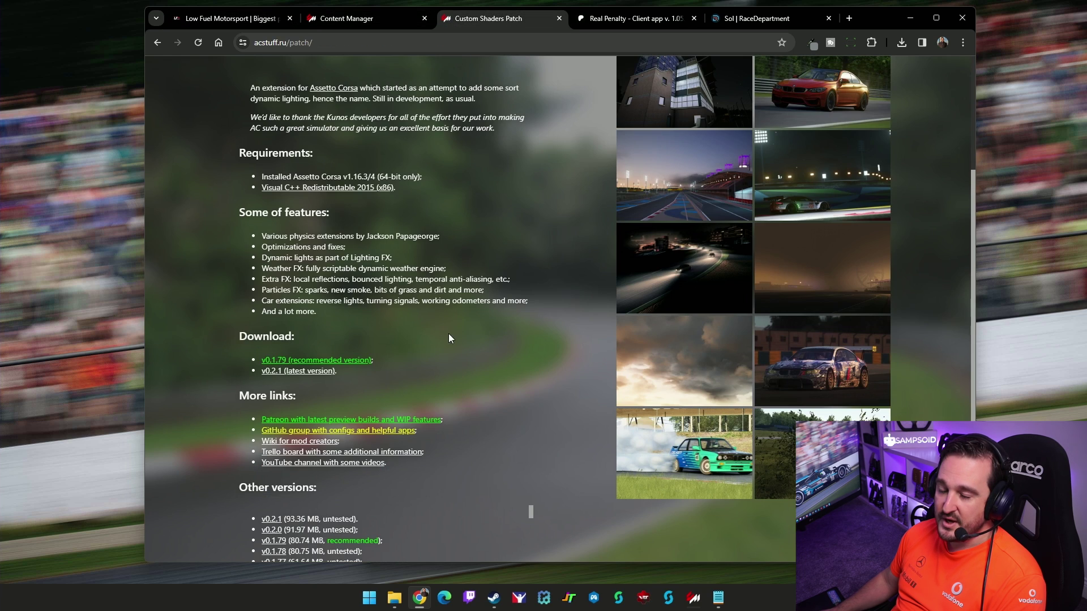
pyautogui.click(419, 597)
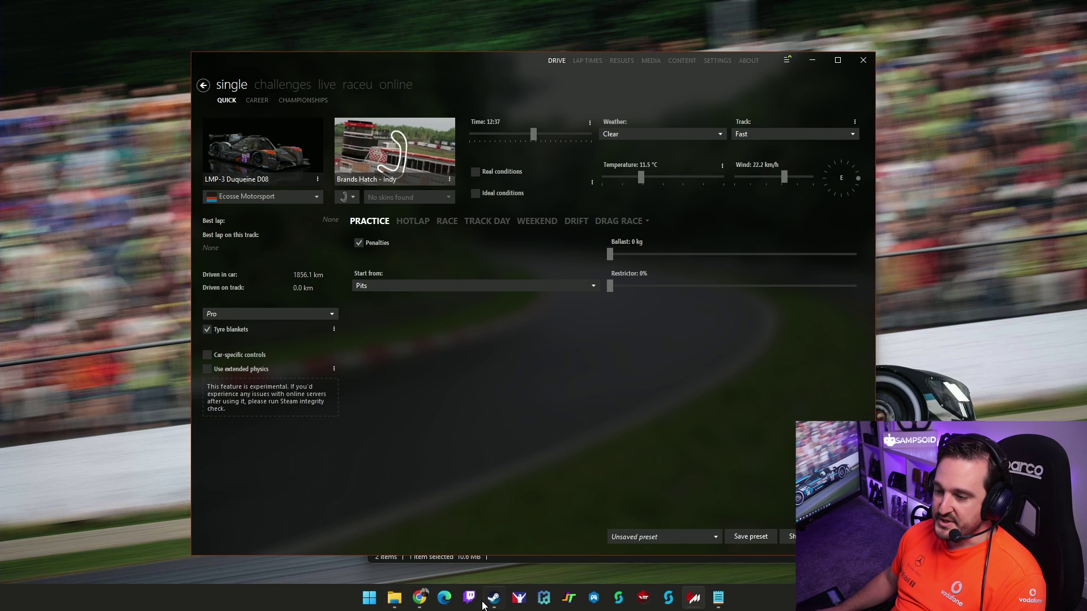
pyautogui.moveTo(394, 597)
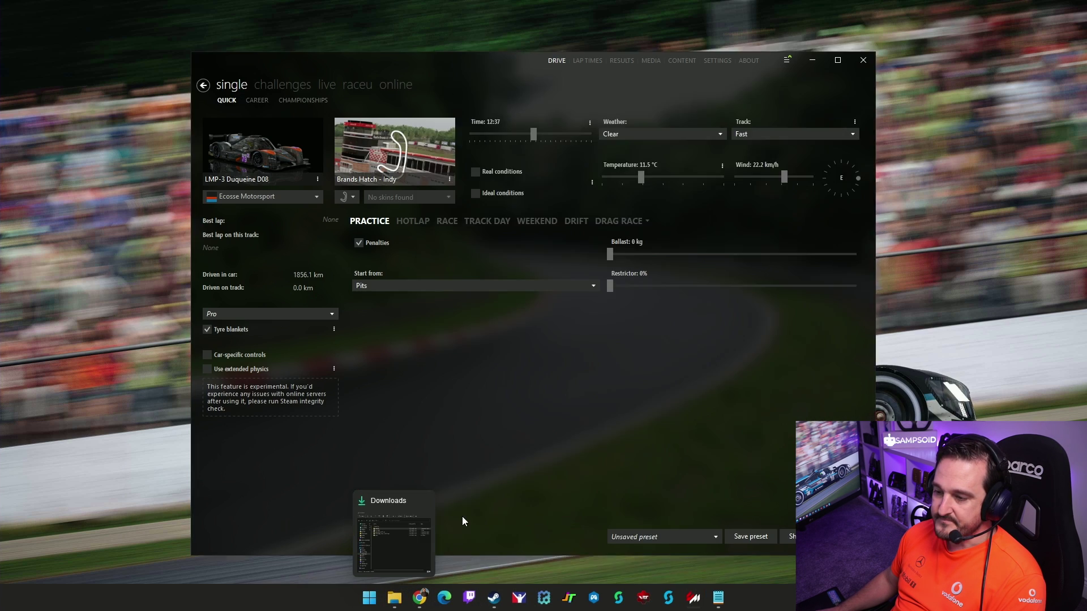
pyautogui.click(466, 501)
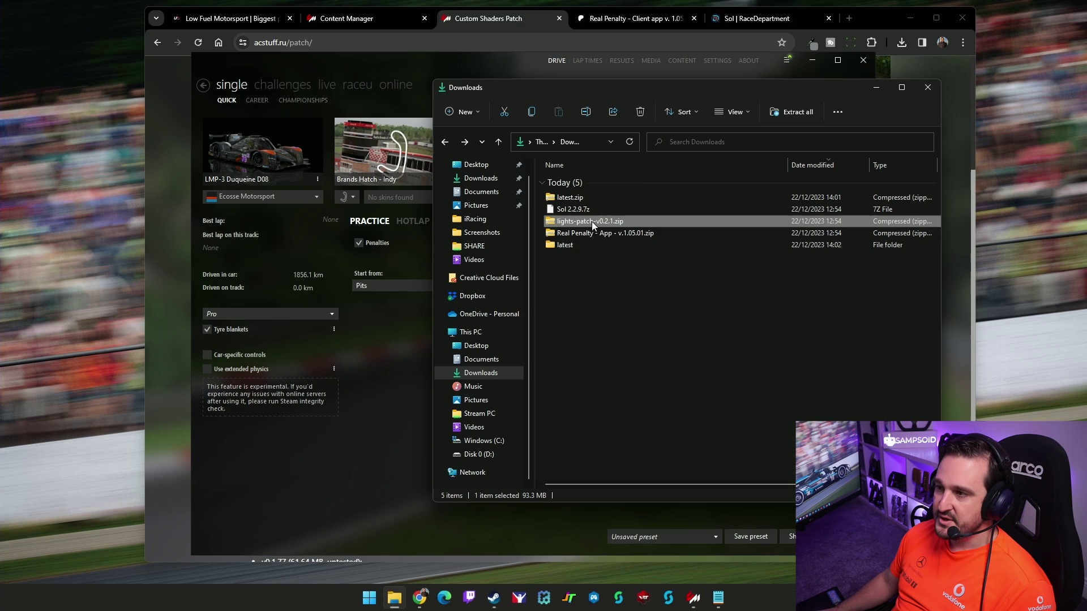
pyautogui.click(786, 62)
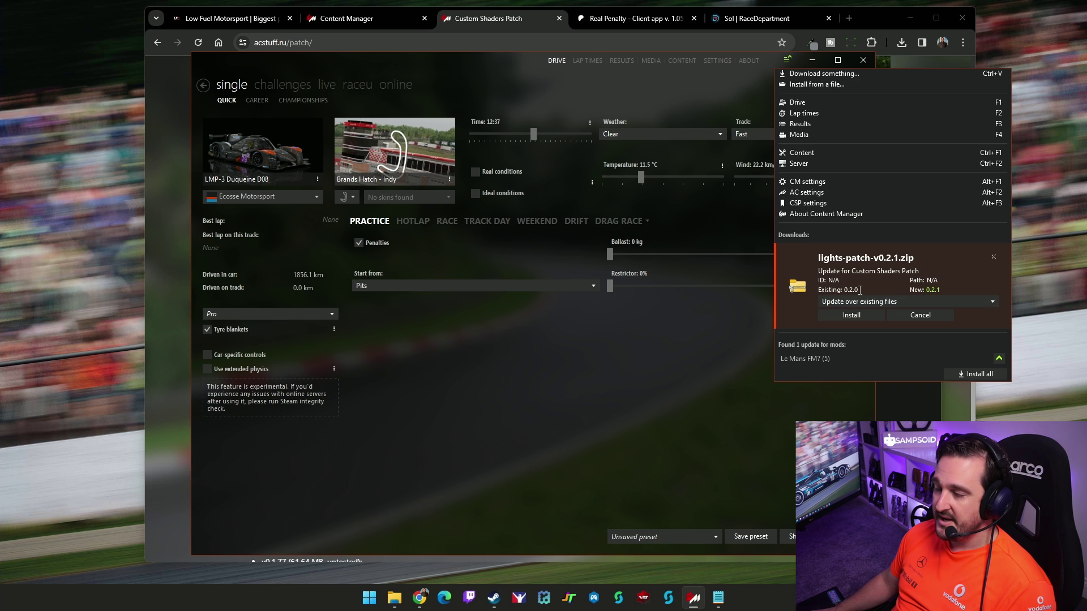
pyautogui.click(860, 320)
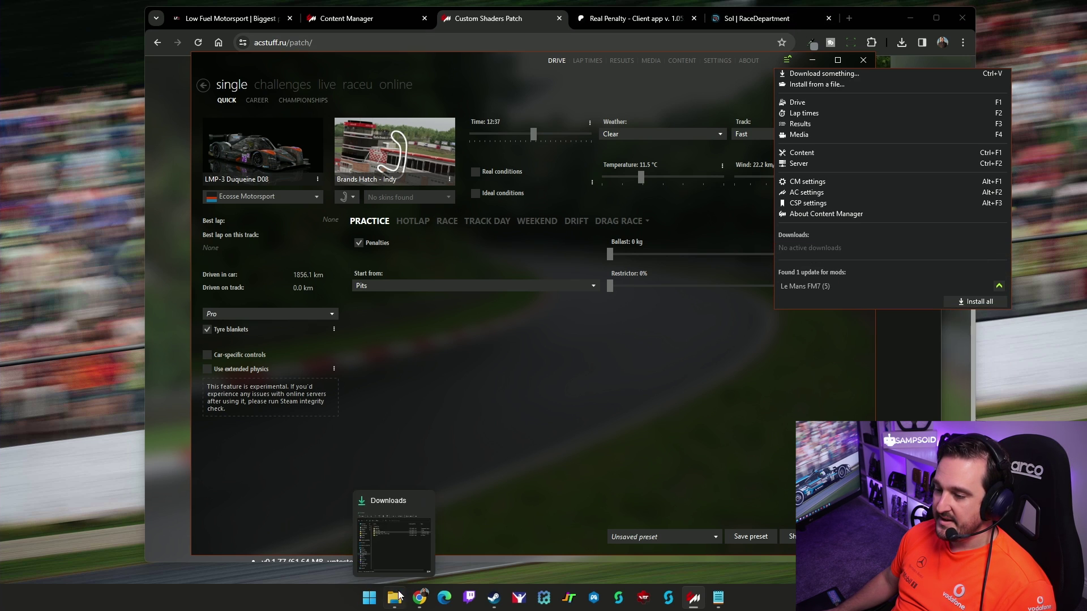
# Step: Load Real Penalty - App - v.1.05.01.zip from the Downloads folder into Content Manager and dismiss its pending installation
pyautogui.click(424, 561)
pyautogui.moveTo(594, 233); pyautogui.dragTo(399, 364)
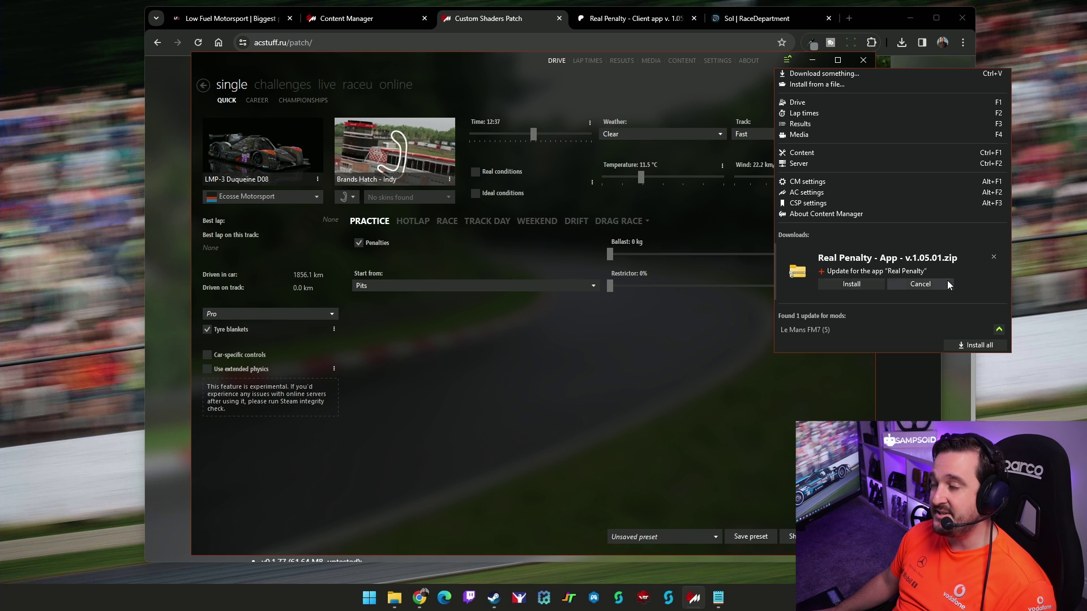
pyautogui.click(992, 258)
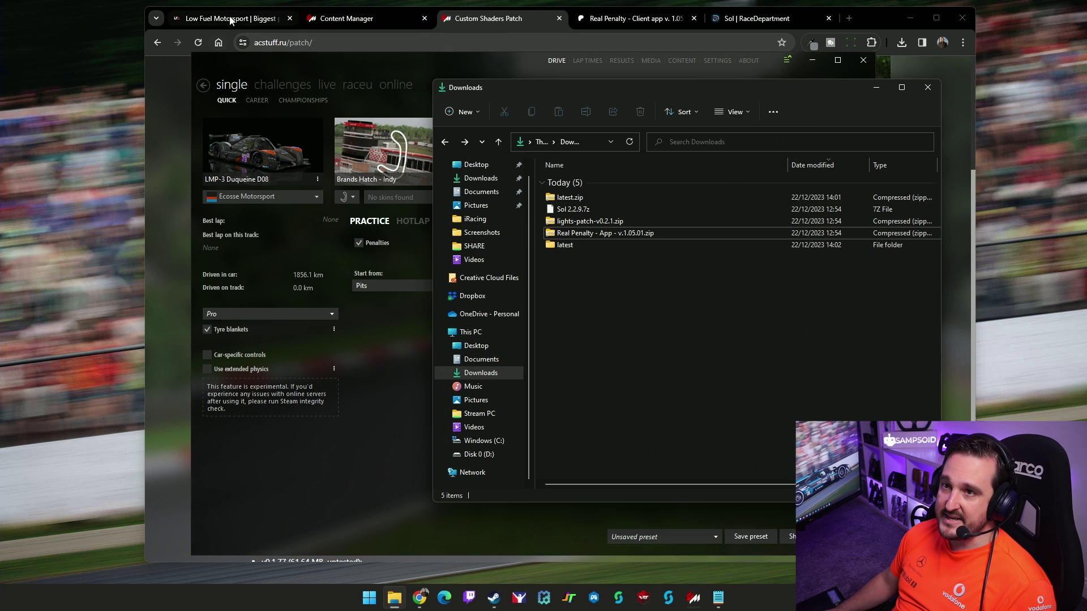
# Step: Return to the Low Fuel Motorsport page in the browser and highlight the recommended SOL entry among the global mods
pyautogui.click(231, 19)
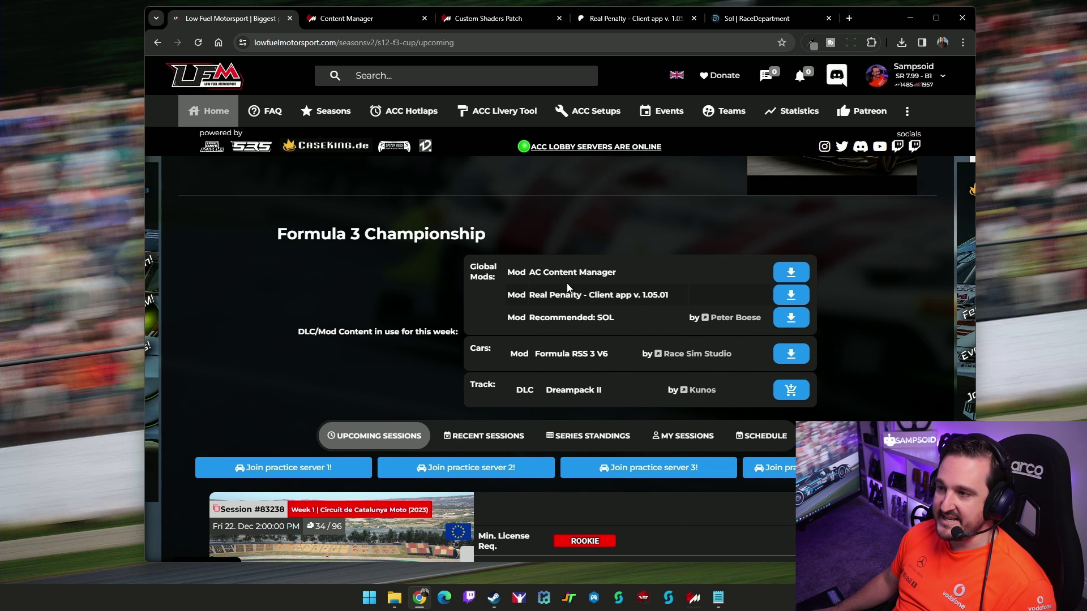
pyautogui.moveTo(597, 272); pyautogui.dragTo(622, 295)
pyautogui.moveTo(534, 318); pyautogui.dragTo(614, 318)
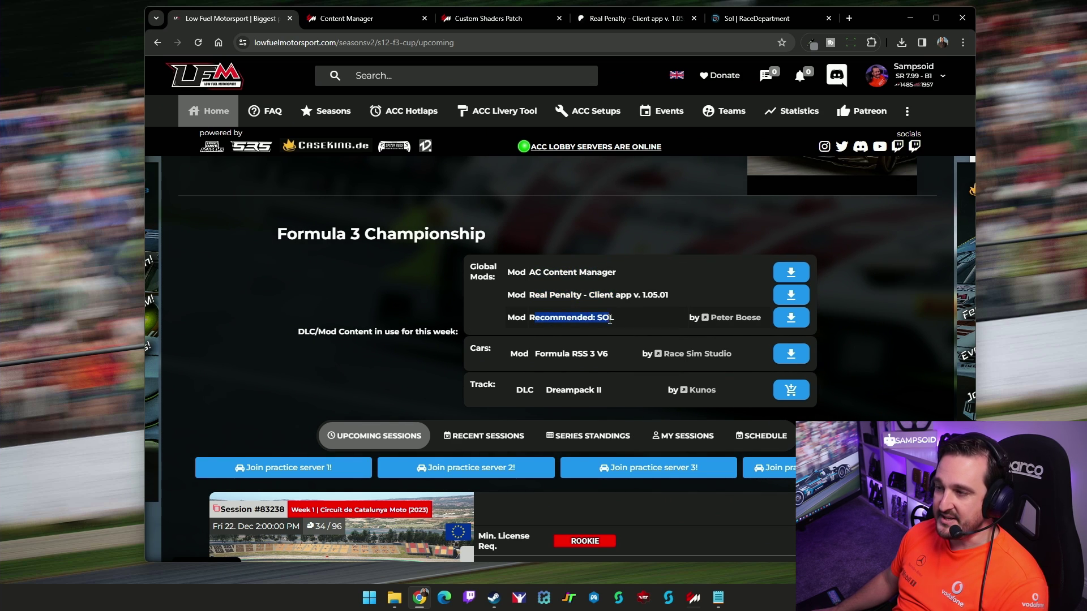
# Step: Load Sol 2.2.9.7z from the Downloads folder into Content Manager and cancel its installation
pyautogui.click(394, 597)
pyautogui.click(580, 212)
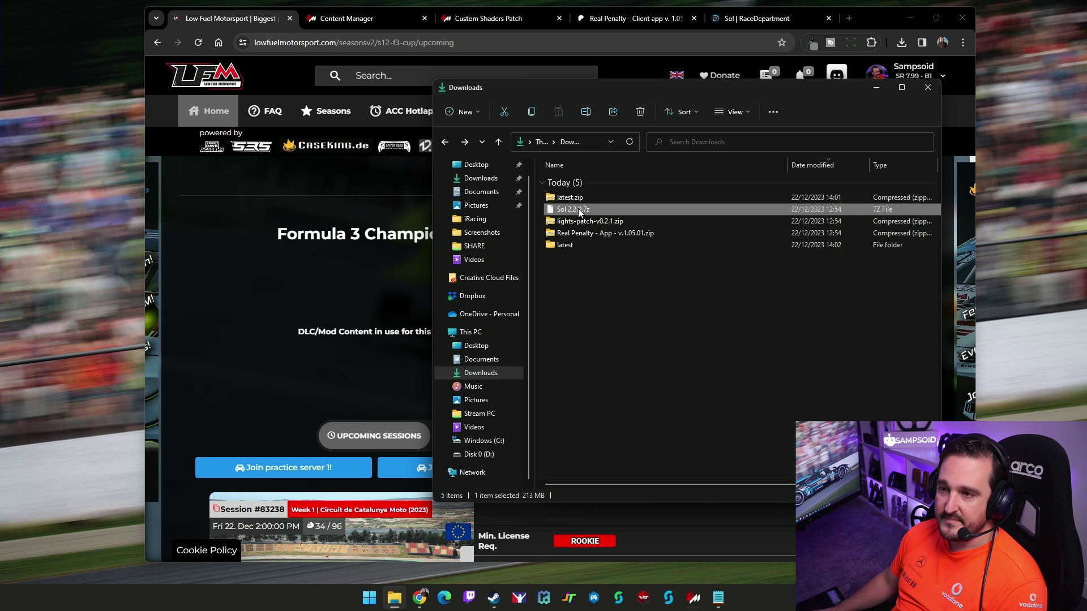
pyautogui.doubleClick(577, 210)
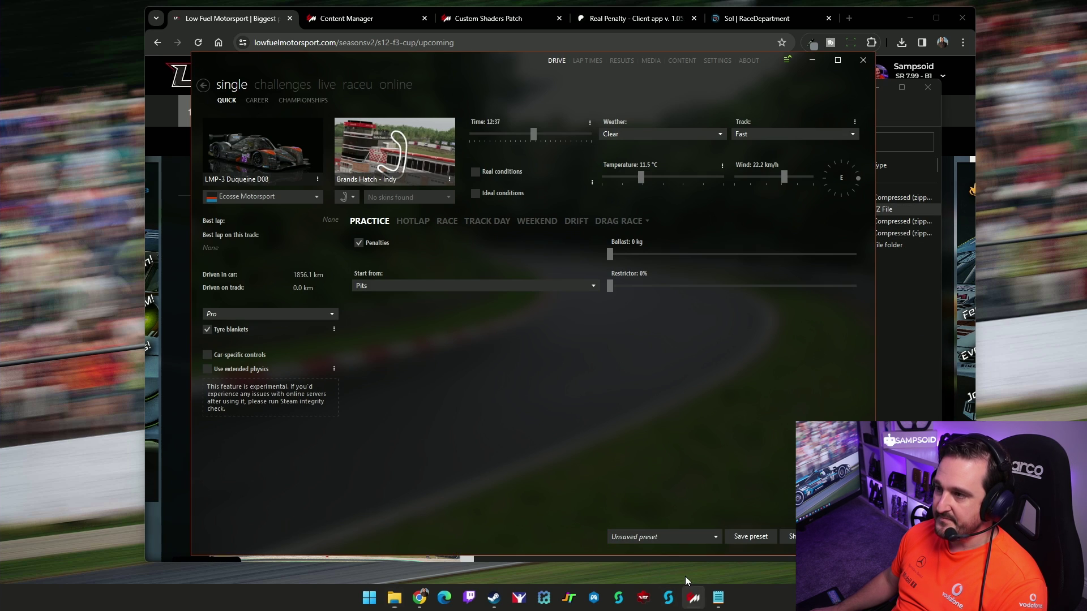
pyautogui.moveTo(569, 211); pyautogui.dragTo(374, 332)
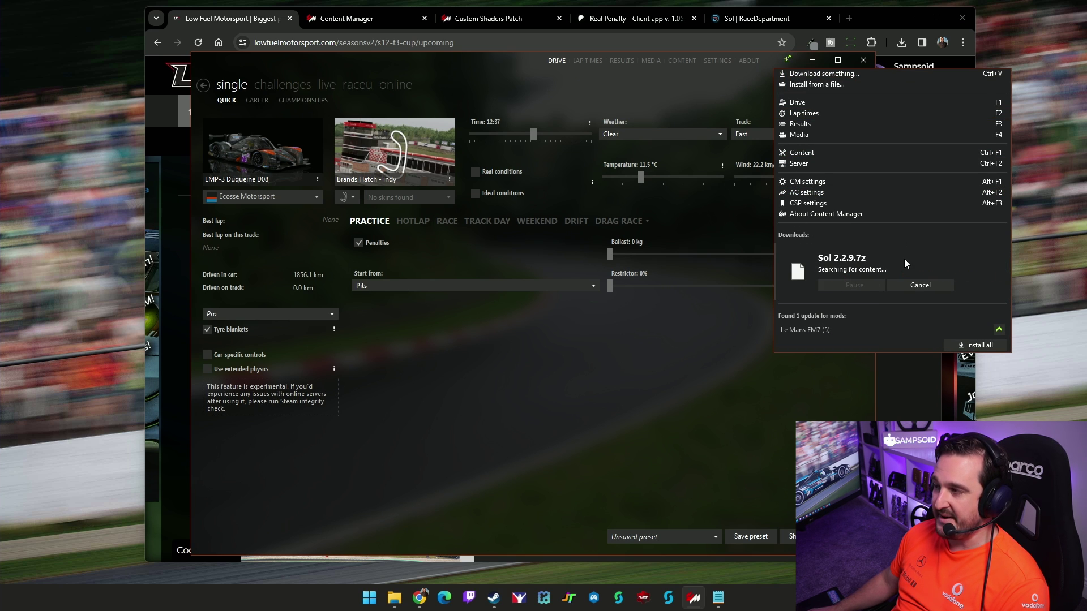
pyautogui.click(919, 286)
pyautogui.click(657, 281)
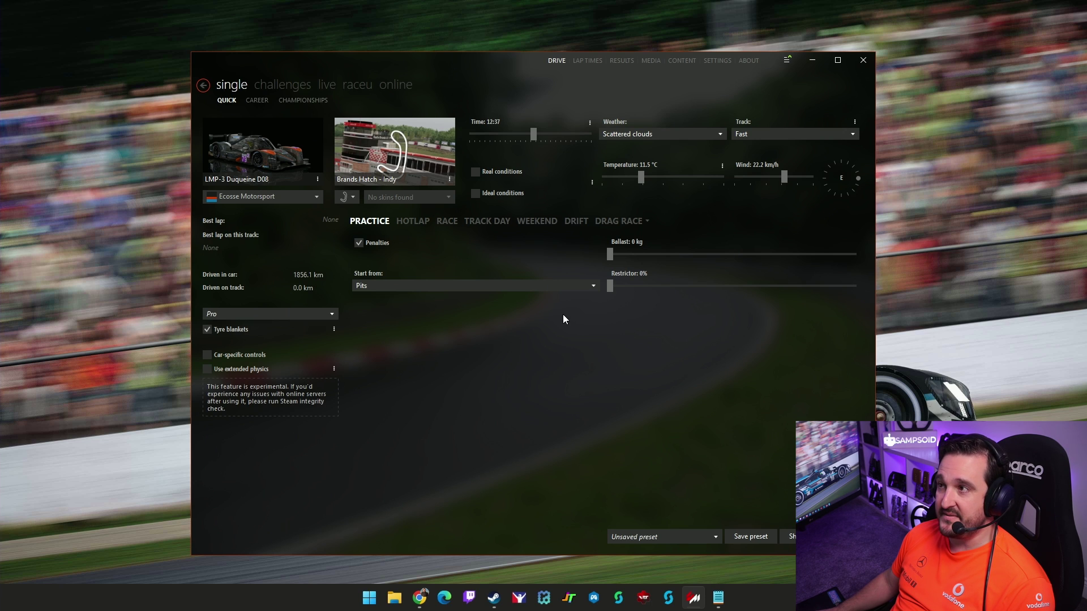
# Step: Examine Content Manager's settings for Python apps, the general options and the Custom Shaders Patch Weather FX and GUI extensions
pyautogui.click(717, 62)
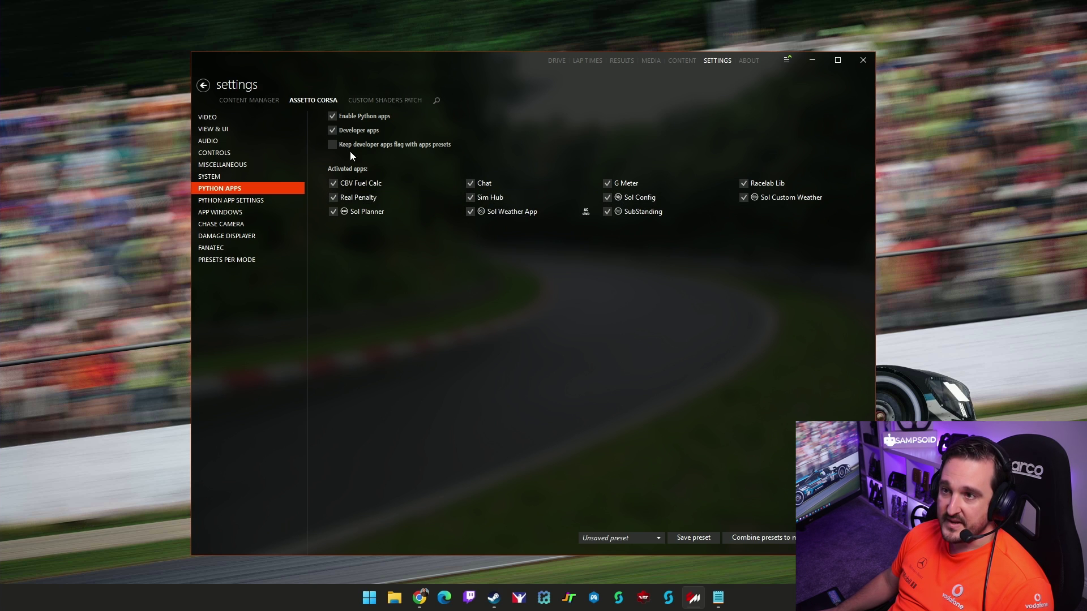
pyautogui.click(256, 101)
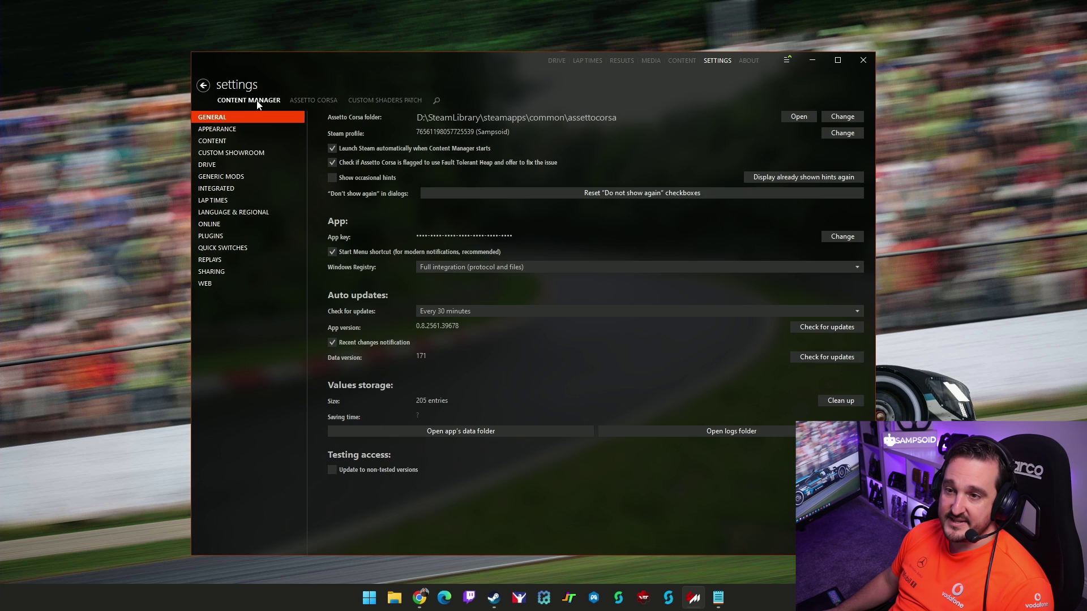
pyautogui.click(379, 99)
pyautogui.scroll(-4, 277, 231)
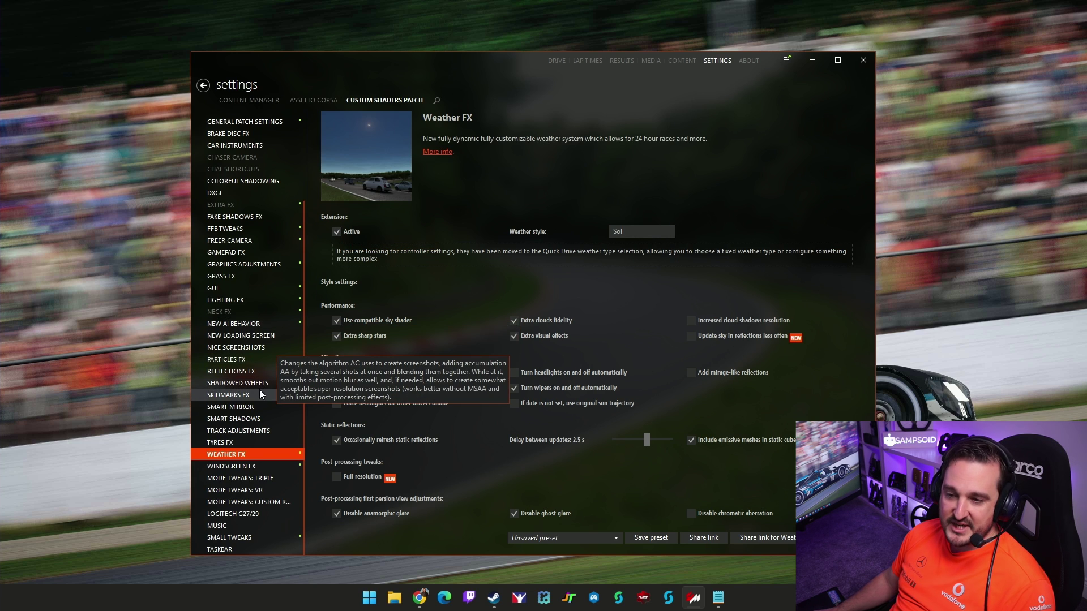
pyautogui.scroll(1, 254, 375)
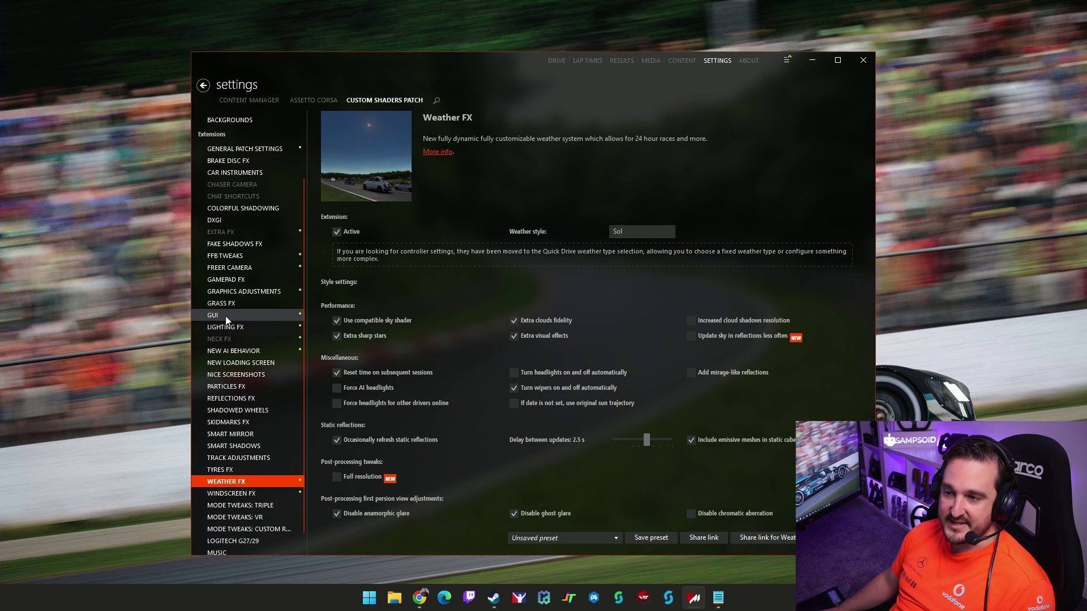
pyautogui.click(225, 316)
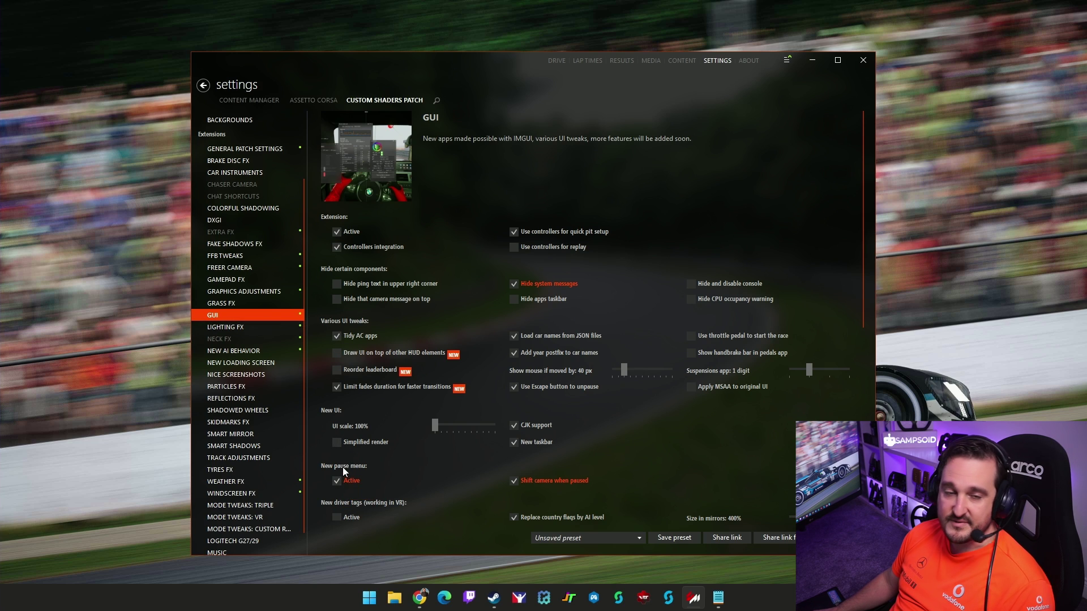
# Step: Recheck the activated Python apps in the Assetto Corsa settings and go back to the quick single-player setup
pyautogui.click(203, 86)
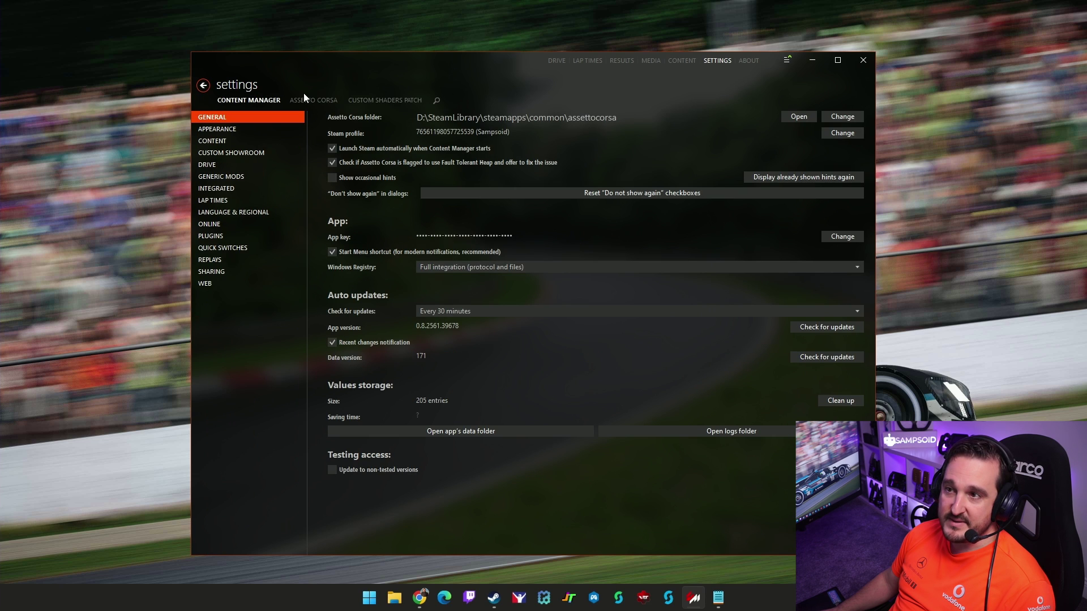
pyautogui.click(362, 100)
pyautogui.click(301, 100)
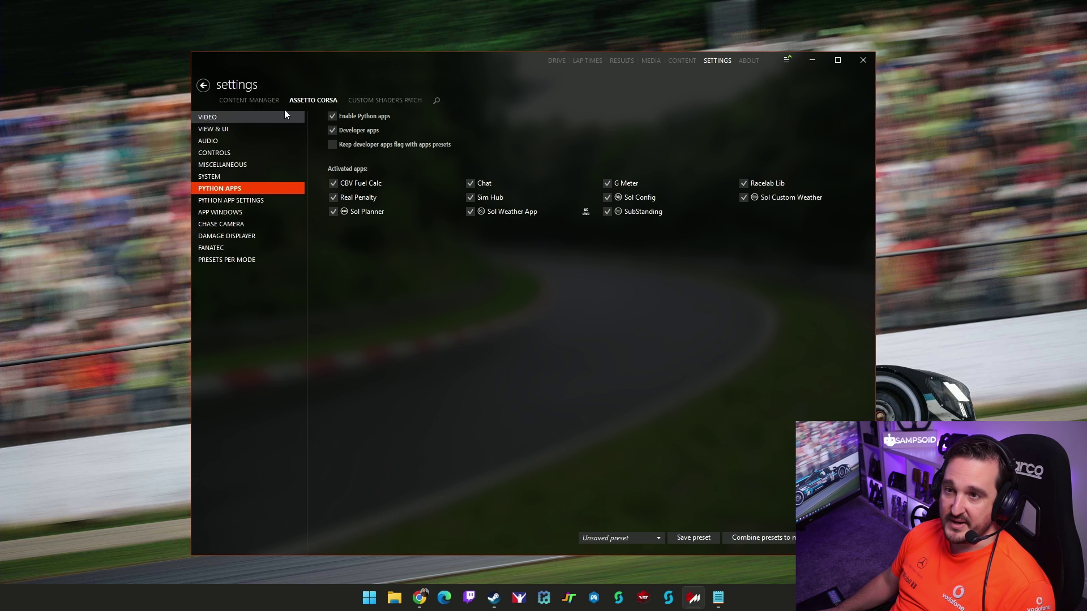
pyautogui.click(206, 89)
pyautogui.click(206, 88)
pyautogui.click(206, 87)
pyautogui.click(205, 87)
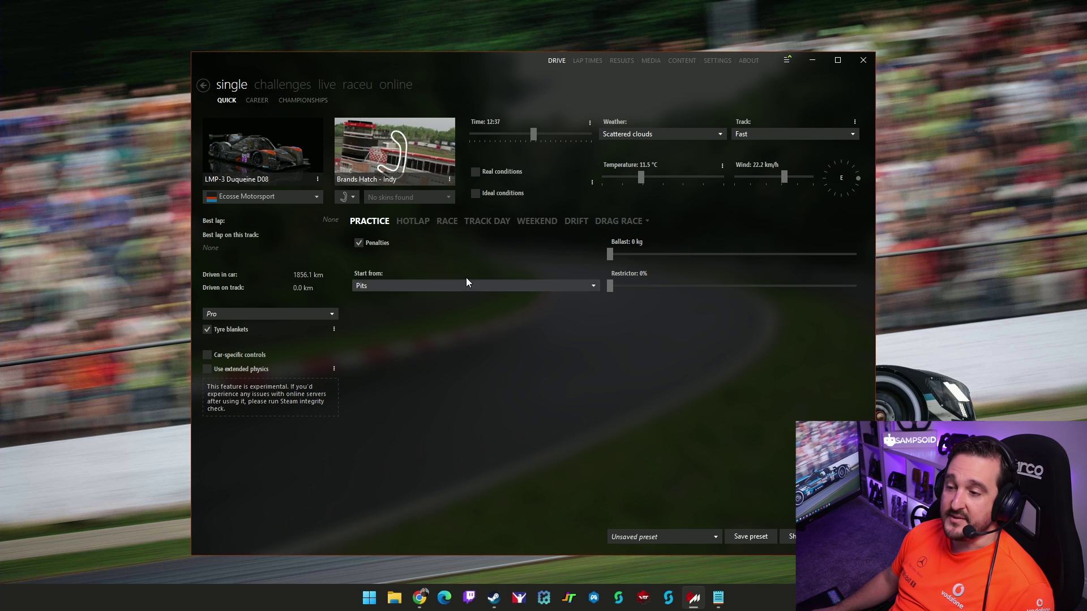
# Step: Switch to the browser and show the series selection on the Low Fuel Motorsport page
pyautogui.click(416, 600)
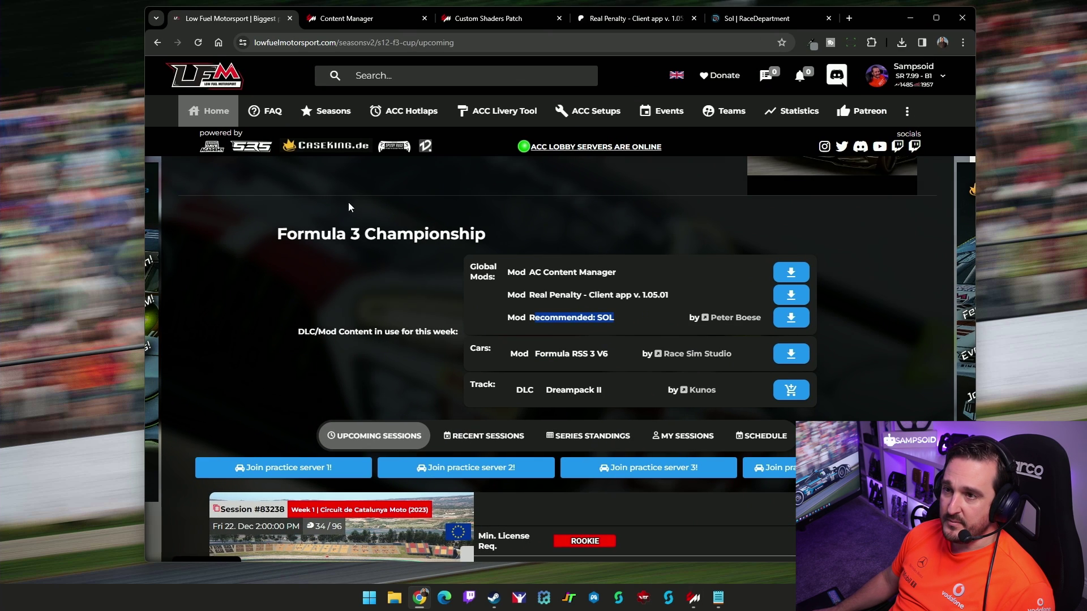
pyautogui.click(446, 195)
pyautogui.scroll(5, 516, 203)
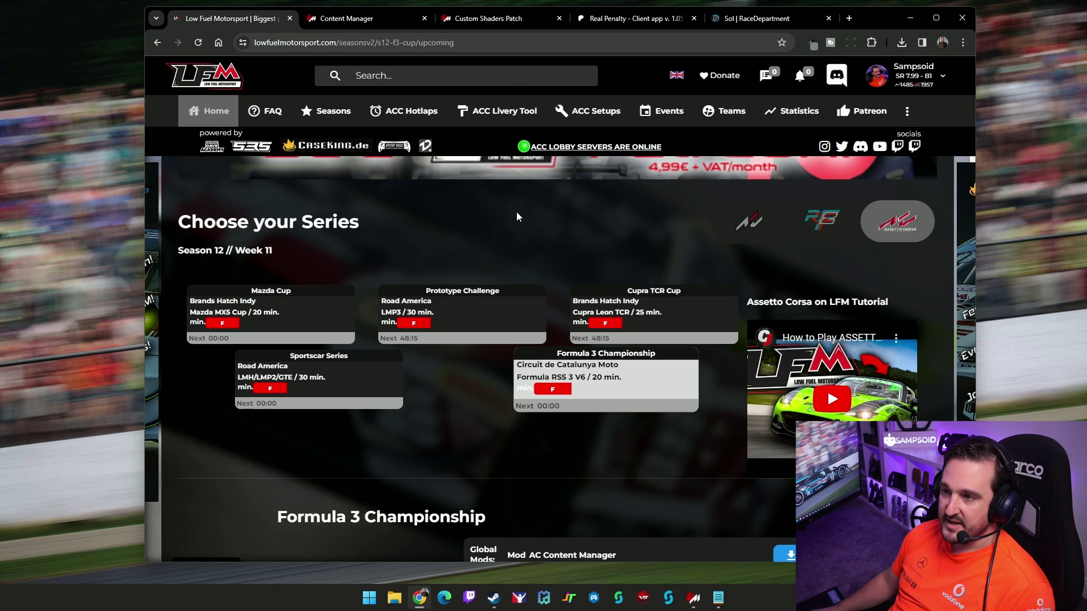
# Step: Join practice server 1 of the Formula 3 Championship through Content Manager, hide its window and get into the car
pyautogui.scroll(-10, 606, 388)
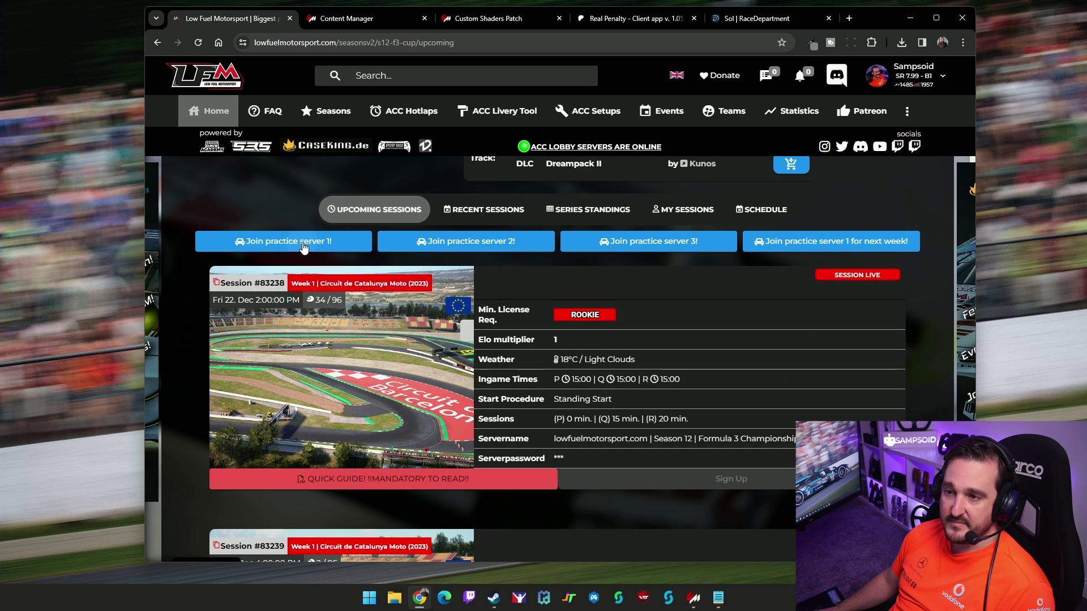
pyautogui.click(303, 243)
pyautogui.click(469, 174)
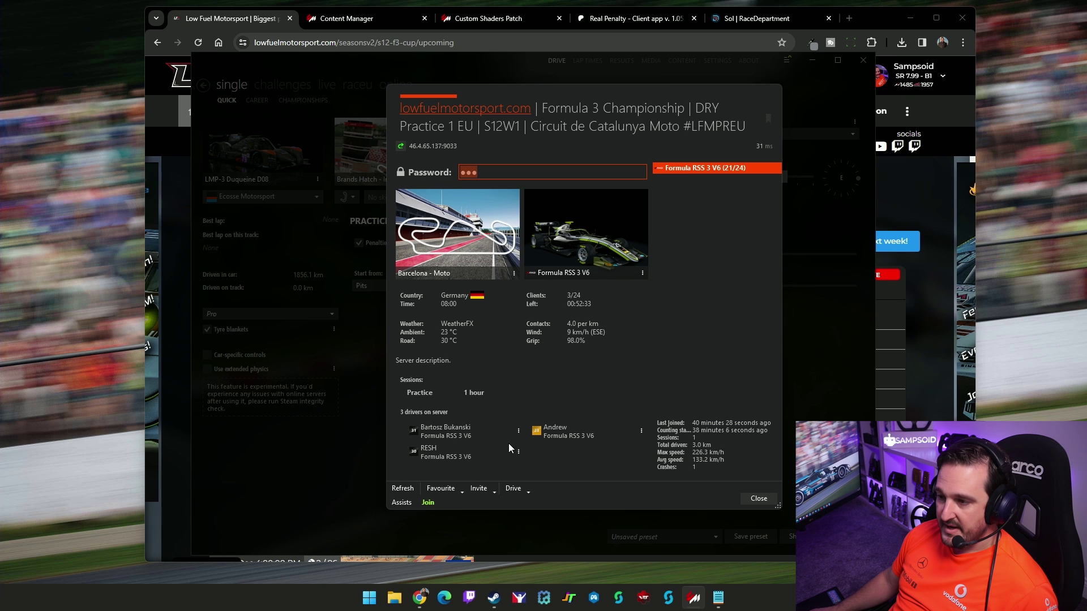
pyautogui.click(429, 502)
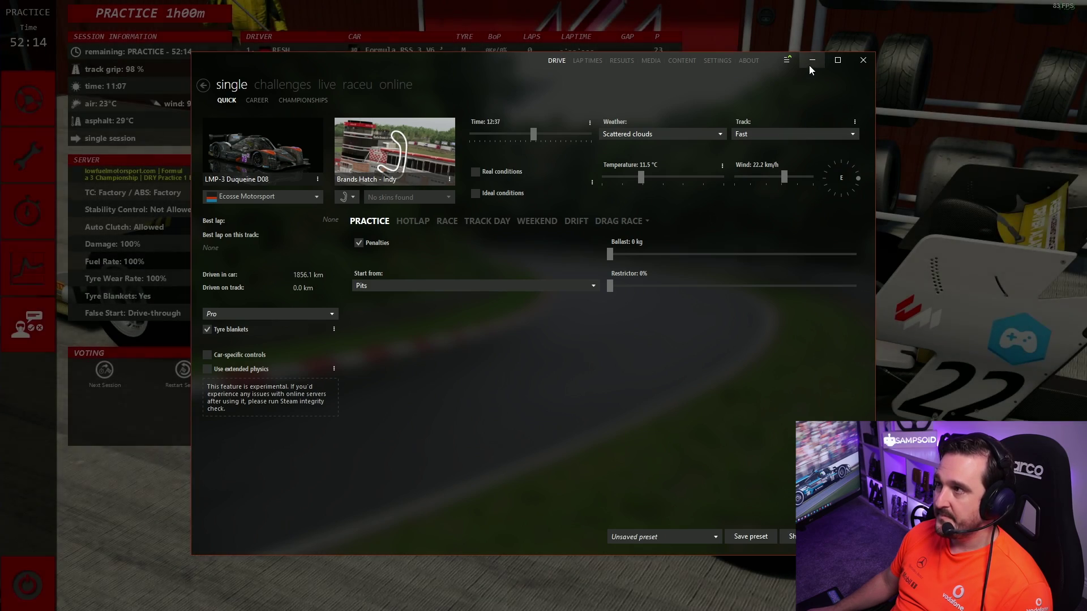
pyautogui.click(811, 61)
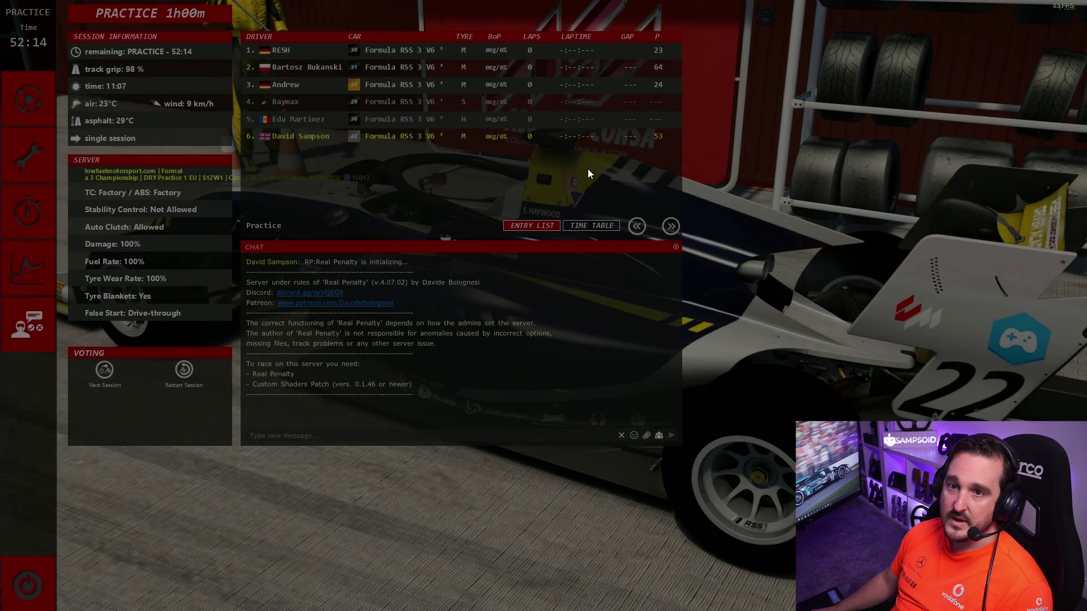
pyautogui.click(40, 96)
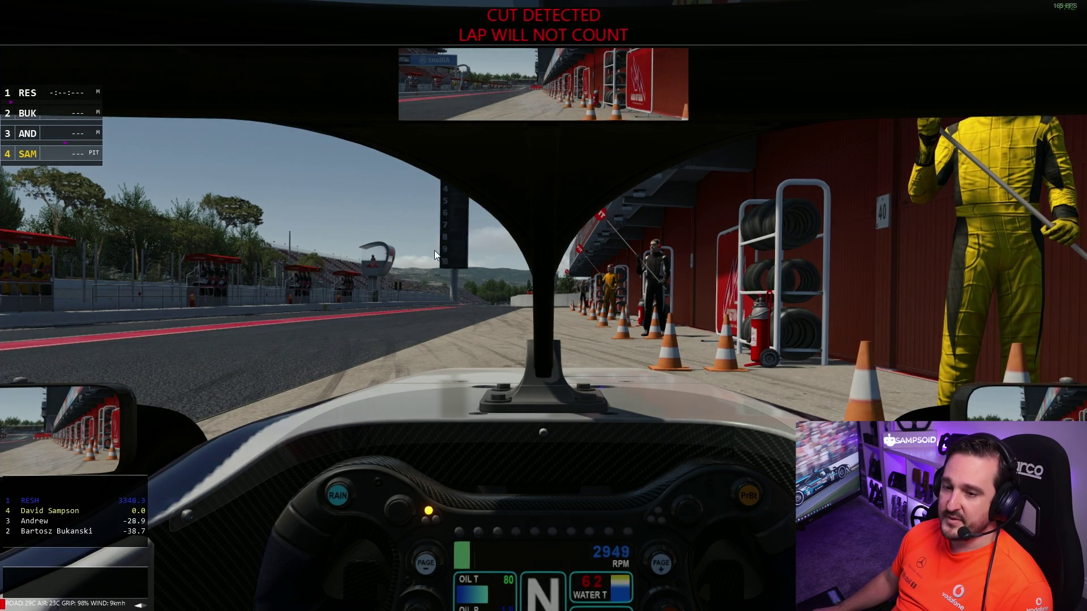
# Step: Open the Real Penalty - Settings app in the game and move its window clear of the standings
pyautogui.moveTo(1082, 17)
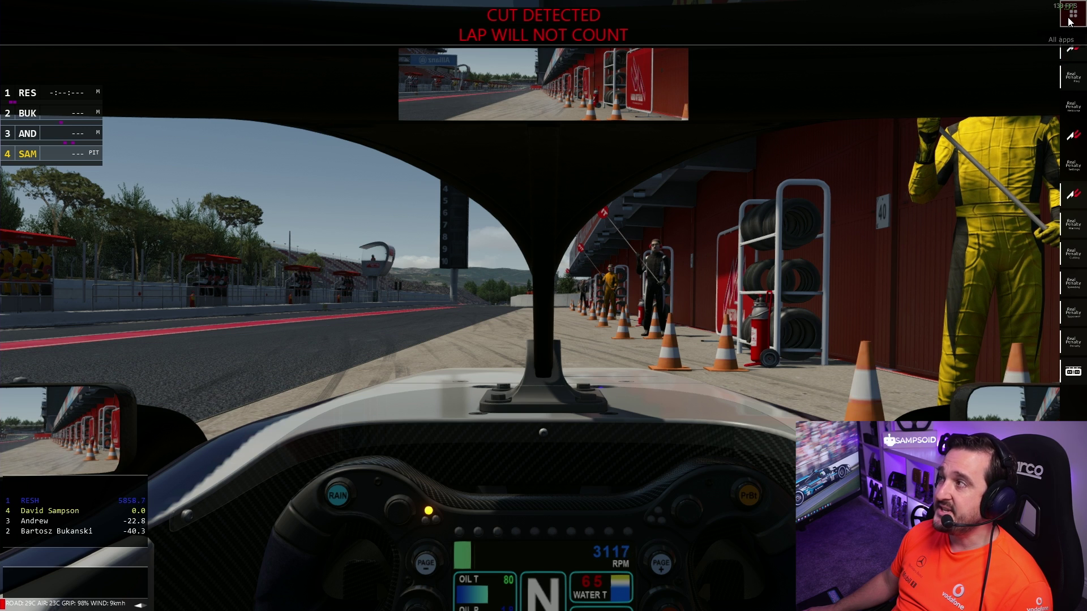
pyautogui.click(1071, 24)
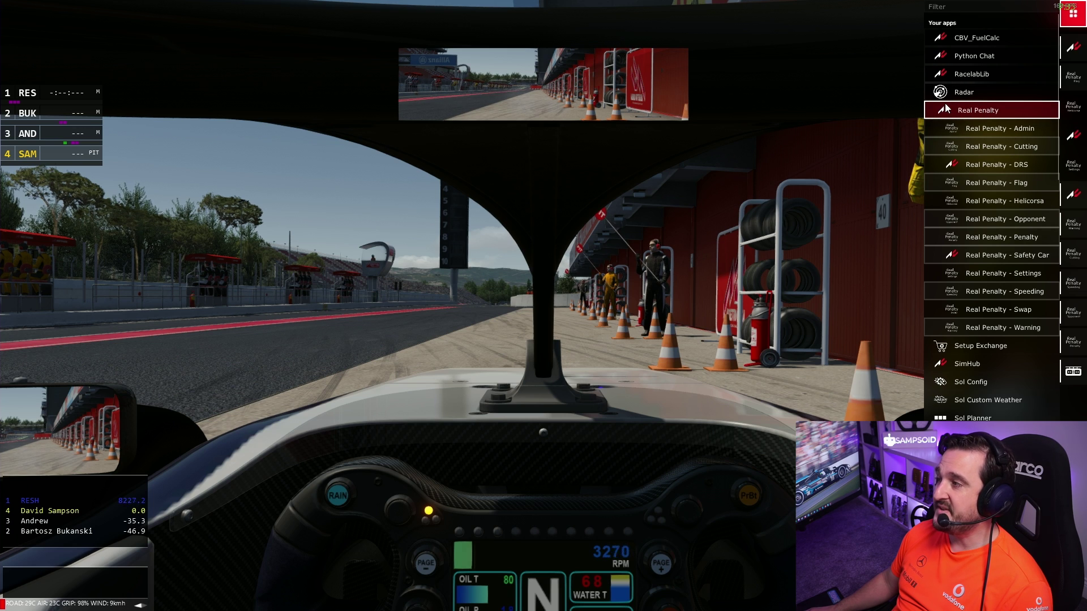
pyautogui.click(989, 274)
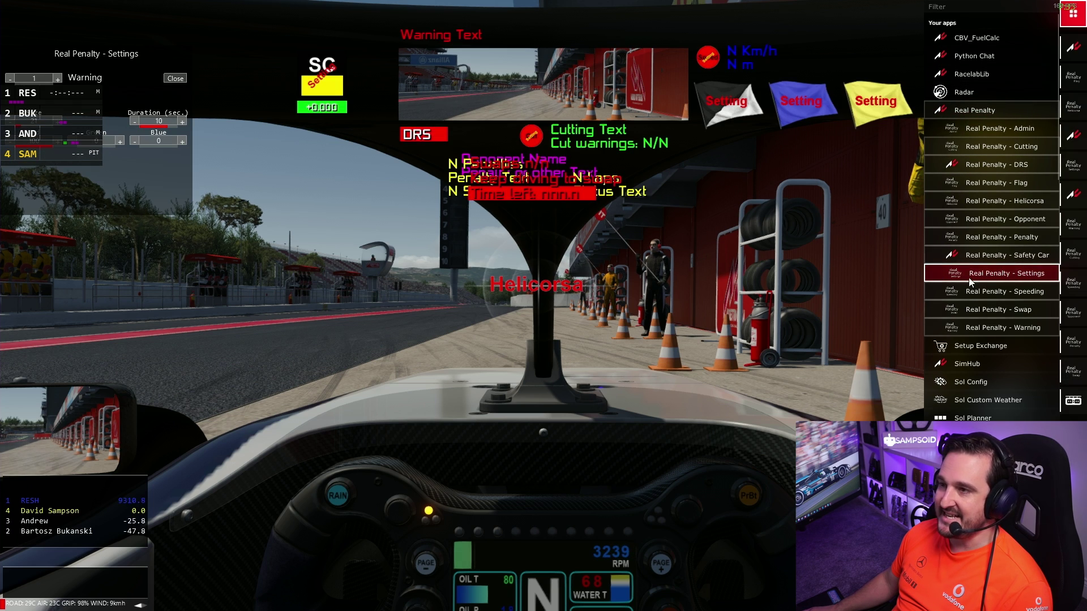
pyautogui.moveTo(118, 216); pyautogui.dragTo(306, 279)
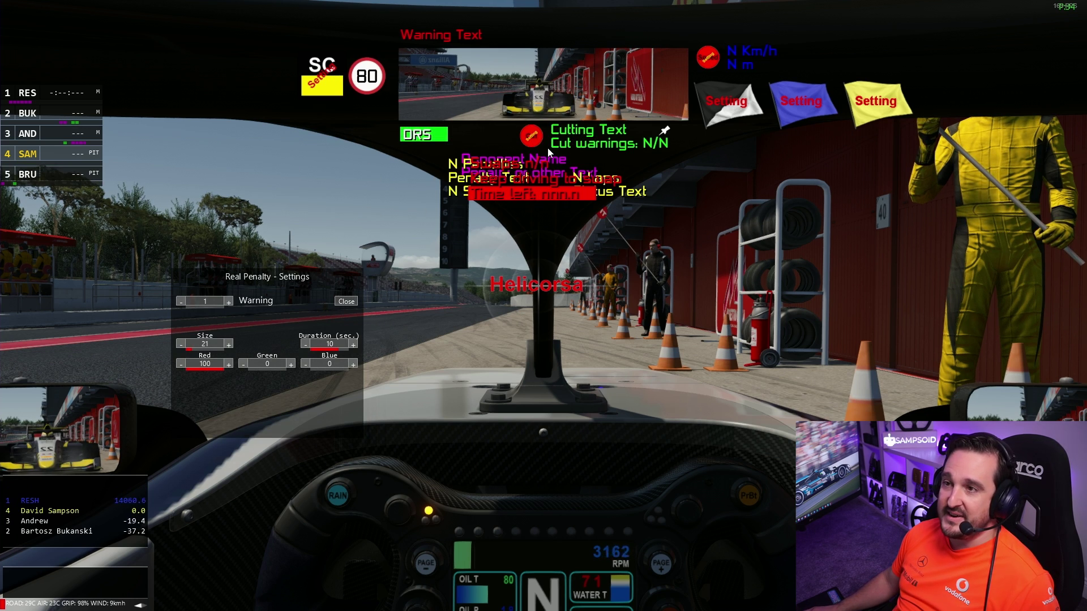
# Step: Reposition the Real Penalty safety car, speeding and flag indicators around the virtual mirror, keeping the settings window clear of them
pyautogui.moveTo(526, 185)
pyautogui.mouseDown()
pyautogui.moveTo(481, 260)
pyautogui.moveTo(526, 184)
pyautogui.mouseUp()
pyautogui.moveTo(323, 93)
pyautogui.mouseDown()
pyautogui.moveTo(301, 93)
pyautogui.moveTo(336, 80)
pyautogui.moveTo(317, 92)
pyautogui.mouseUp()
pyautogui.moveTo(301, 279); pyautogui.dragTo(310, 244)
pyautogui.moveTo(324, 90)
pyautogui.mouseDown()
pyautogui.moveTo(339, 78)
pyautogui.moveTo(321, 88)
pyautogui.mouseUp()
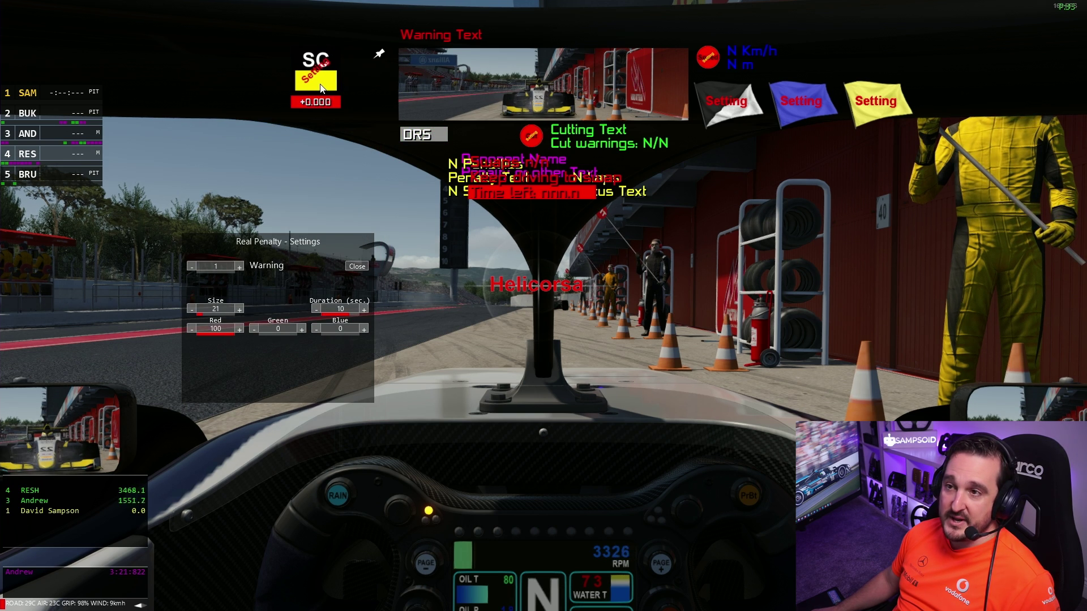
pyautogui.moveTo(728, 59); pyautogui.dragTo(723, 58)
pyautogui.moveTo(744, 106); pyautogui.dragTo(749, 106)
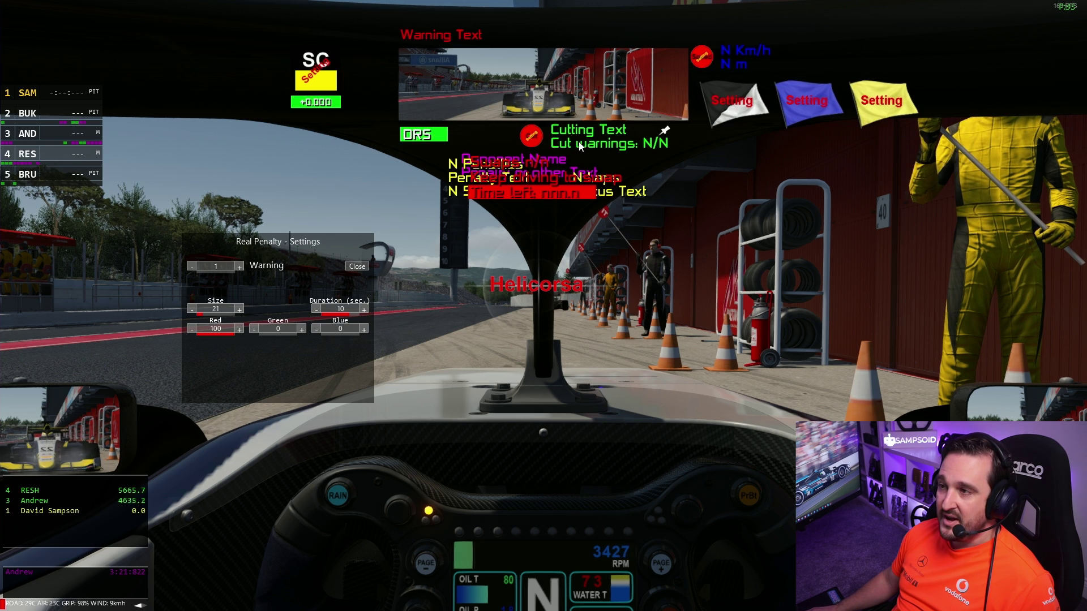
# Step: Adjust the positions of the Real Penalty cutting, warning, DRS and penalty texts and close the Real Penalty settings
pyautogui.moveTo(581, 146)
pyautogui.mouseDown()
pyautogui.moveTo(592, 140)
pyautogui.moveTo(585, 148)
pyautogui.mouseUp()
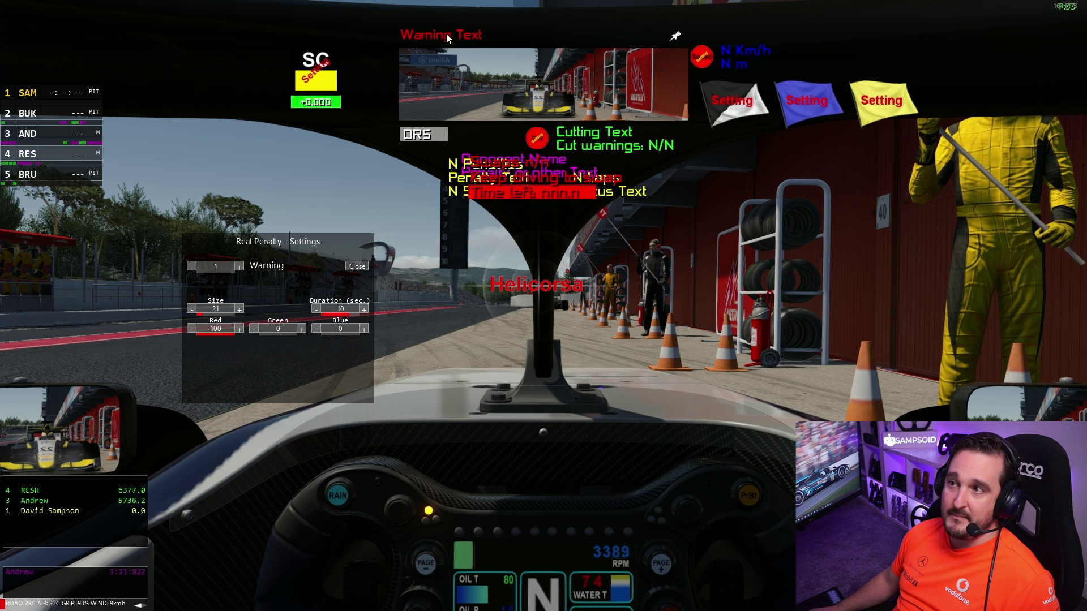
pyautogui.moveTo(446, 37); pyautogui.dragTo(443, 40)
pyautogui.moveTo(430, 141); pyautogui.dragTo(435, 142)
pyautogui.moveTo(504, 170)
pyautogui.mouseDown()
pyautogui.moveTo(527, 209)
pyautogui.moveTo(525, 175)
pyautogui.mouseUp()
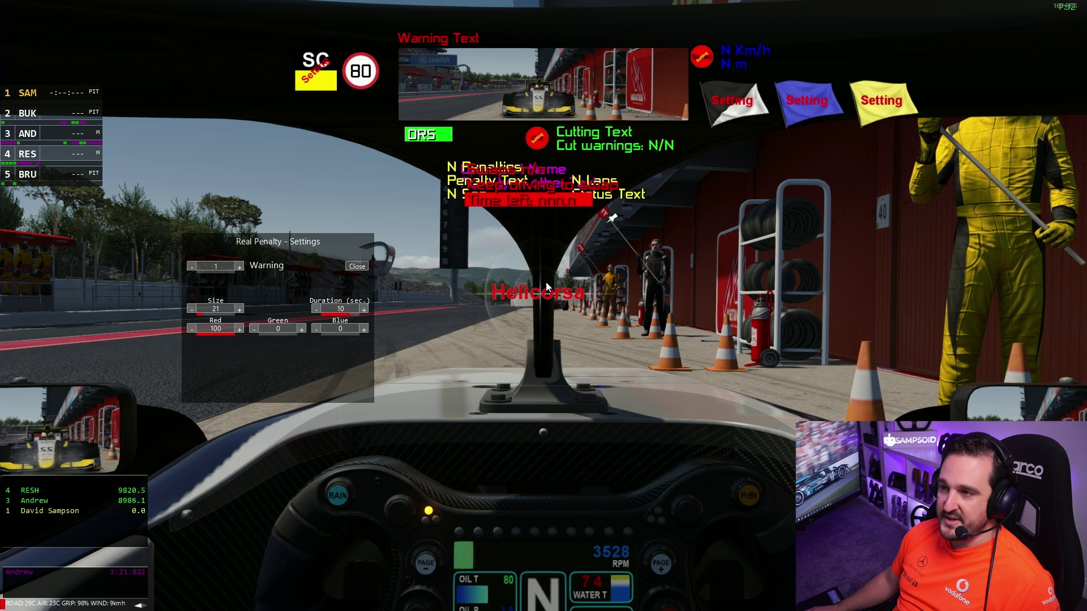
pyautogui.click(356, 268)
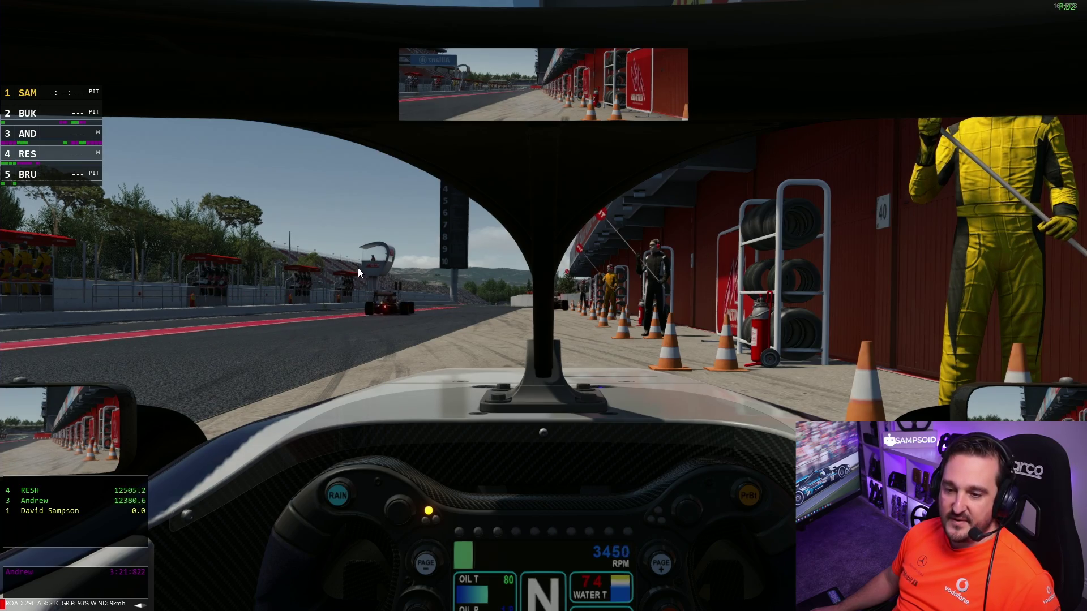
pyautogui.press('Escape')
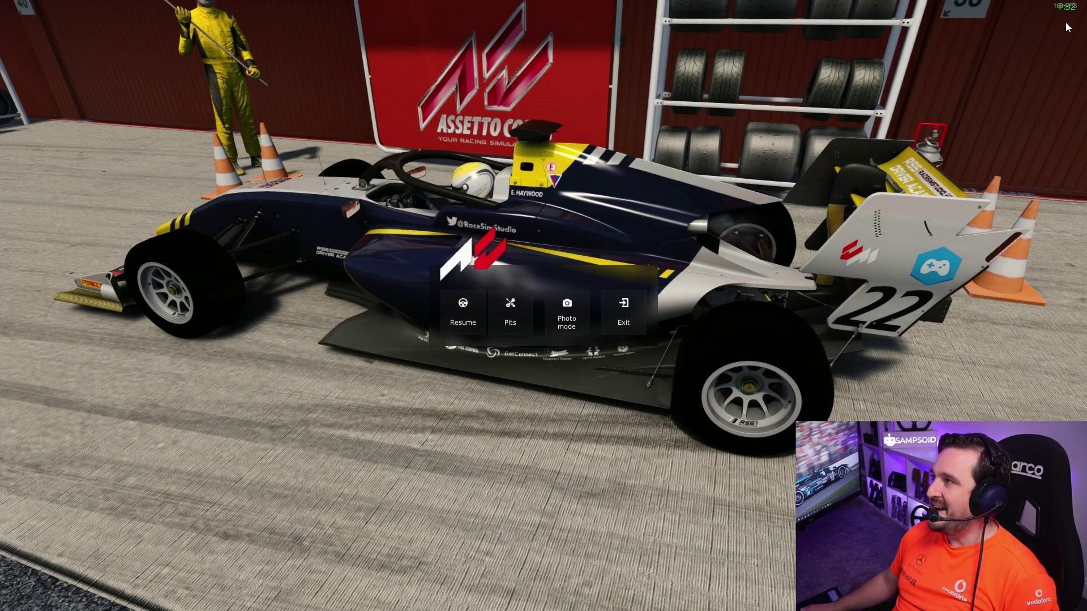
pyautogui.click(459, 305)
pyautogui.moveTo(1072, 20)
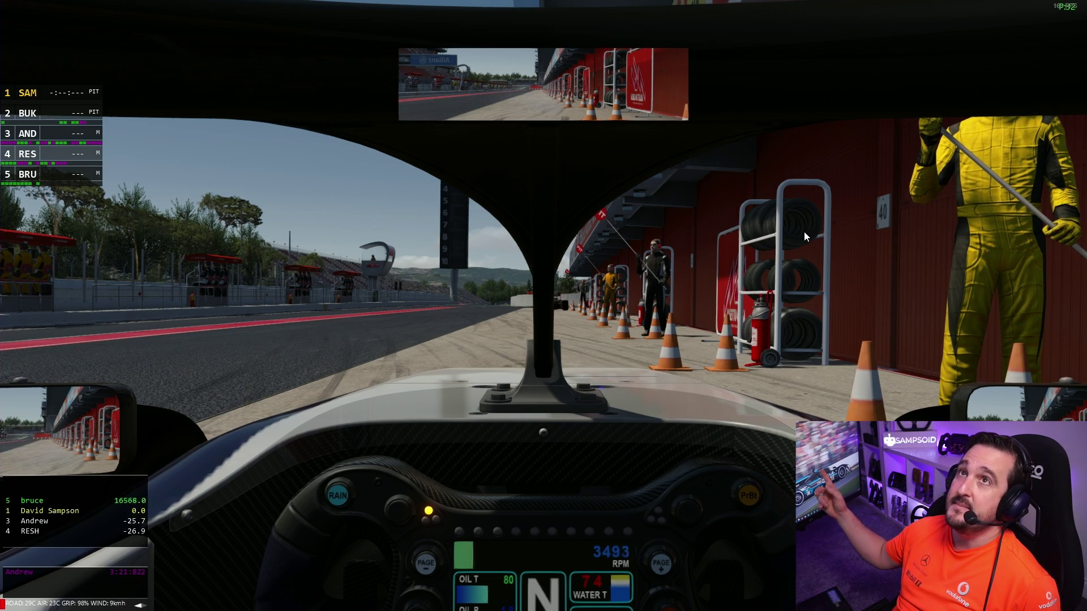
# Step: Exit the practice session and close its results and the Formula 3 server details
pyautogui.press('Escape')
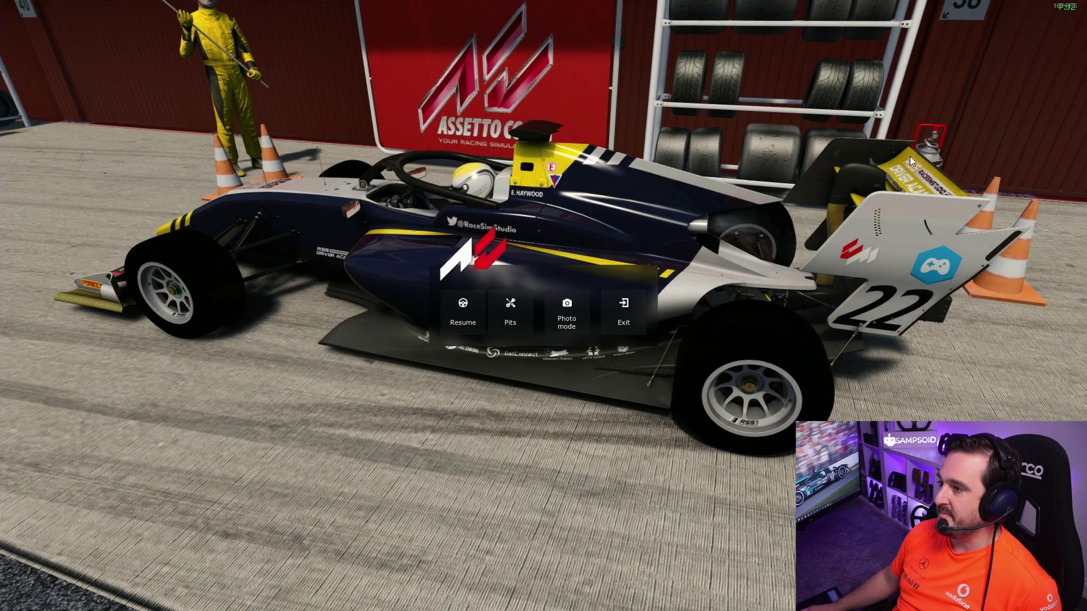
pyautogui.click(621, 312)
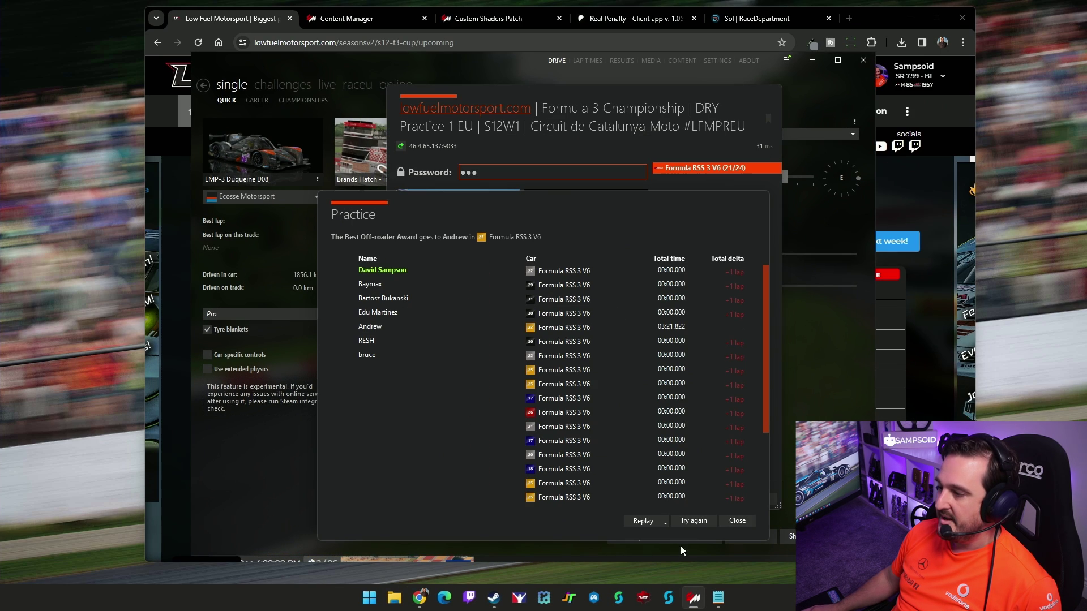
pyautogui.click(738, 519)
pyautogui.click(759, 502)
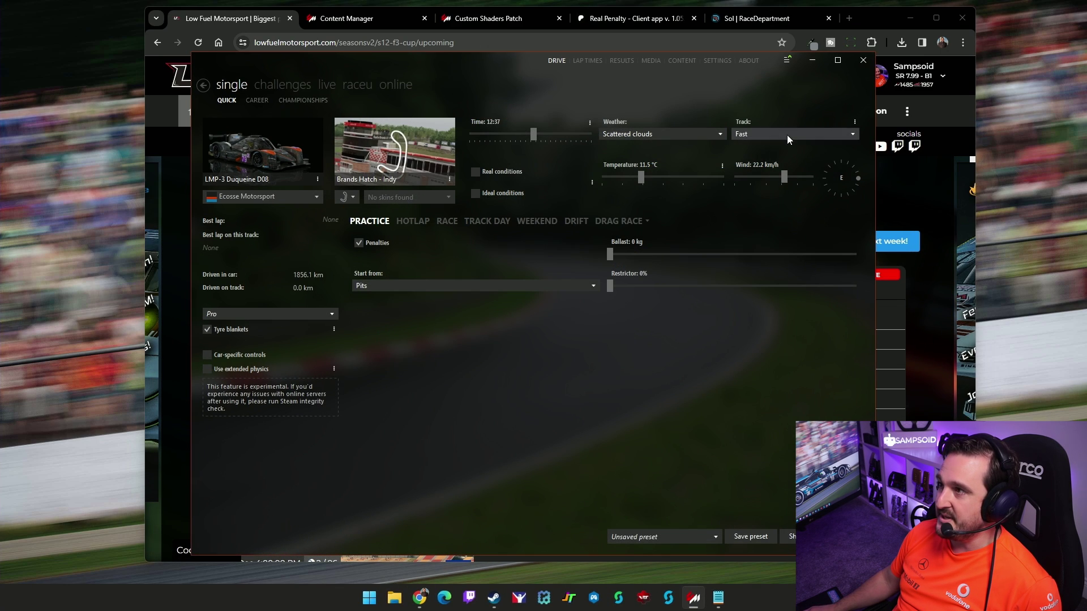
# Step: In the Assetto Corsa video settings, set the rendering mode to Triple screen and the custom resolution width to 5760
pyautogui.click(722, 62)
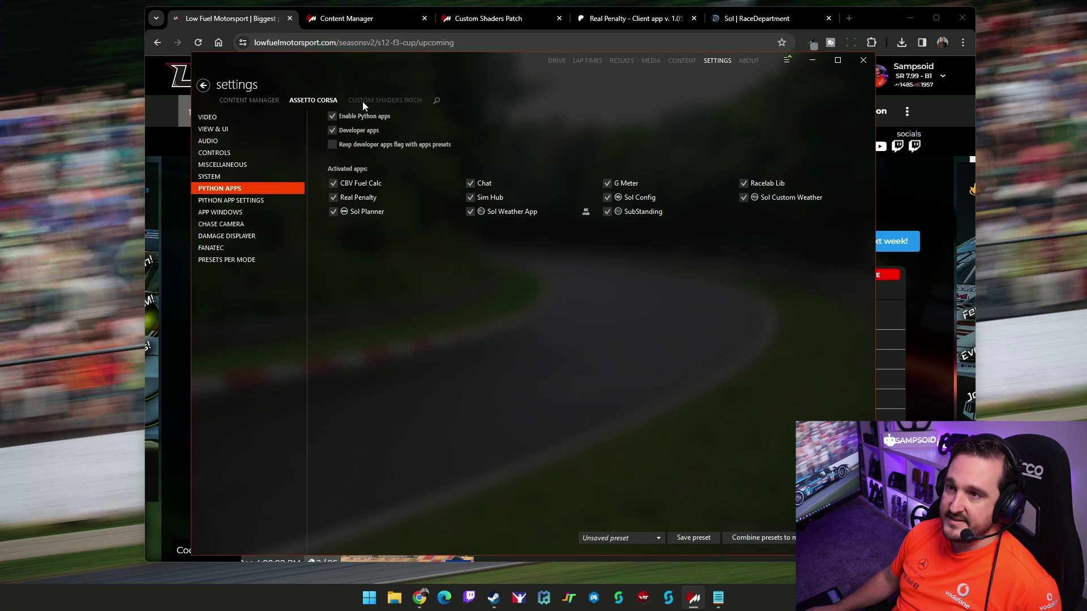
pyautogui.click(207, 118)
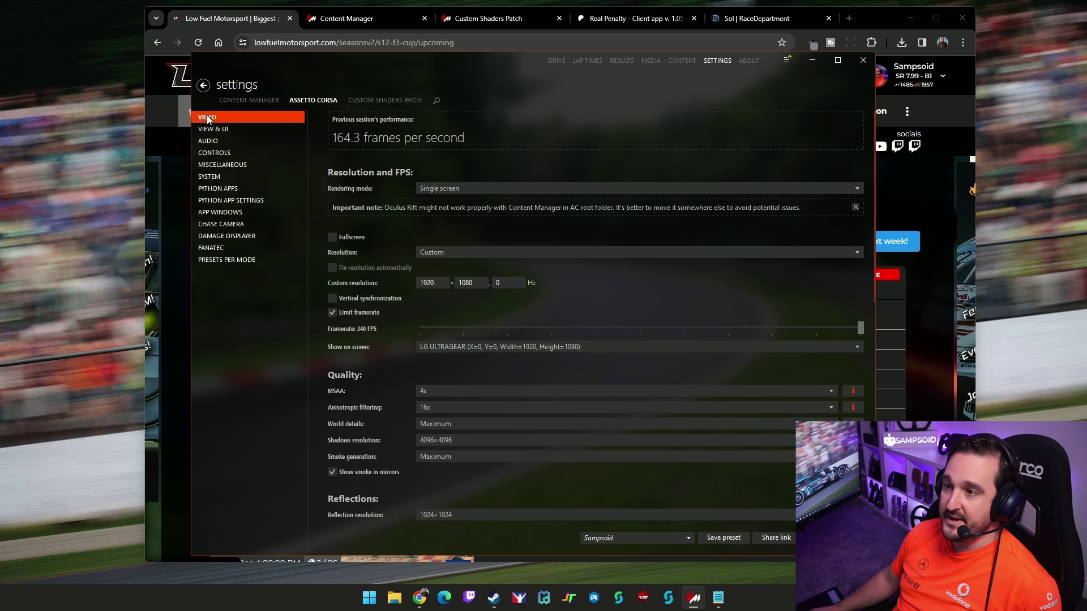
pyautogui.click(443, 191)
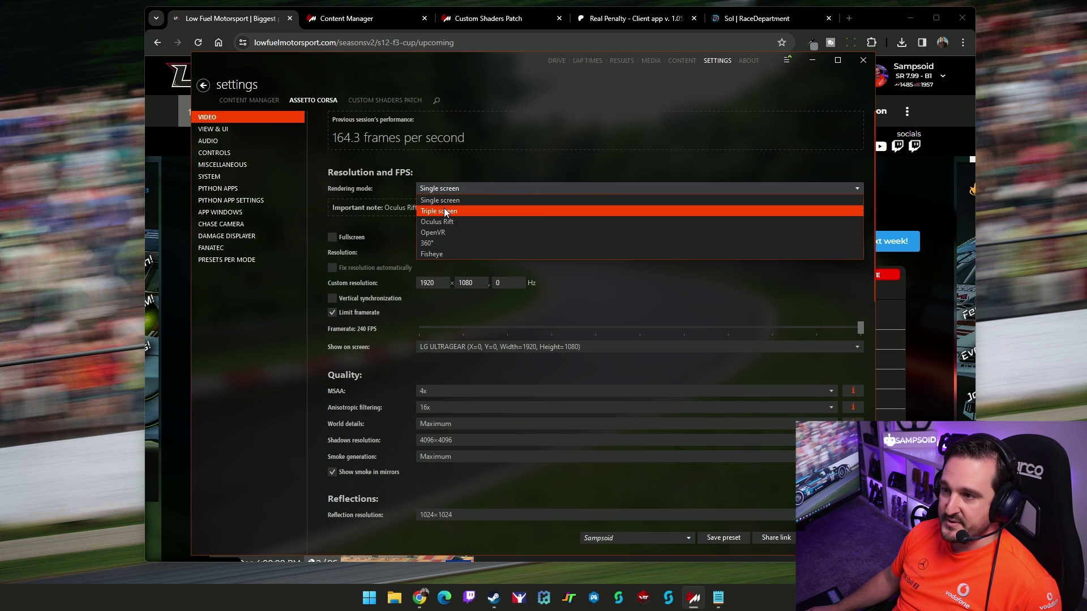
pyautogui.click(444, 211)
pyautogui.click(429, 282)
pyautogui.write('5760')
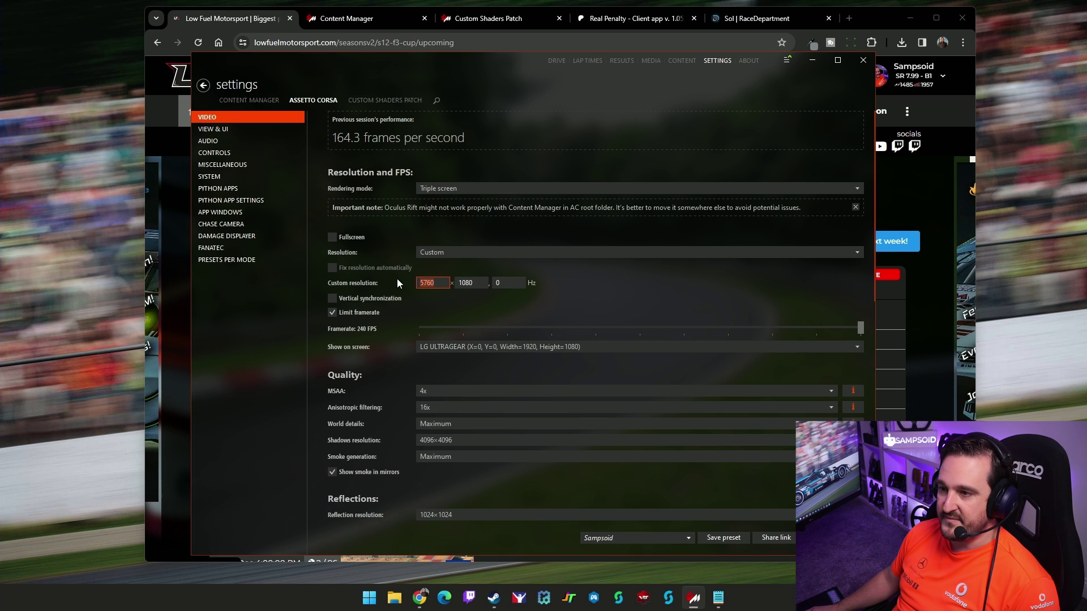
pyautogui.click(477, 230)
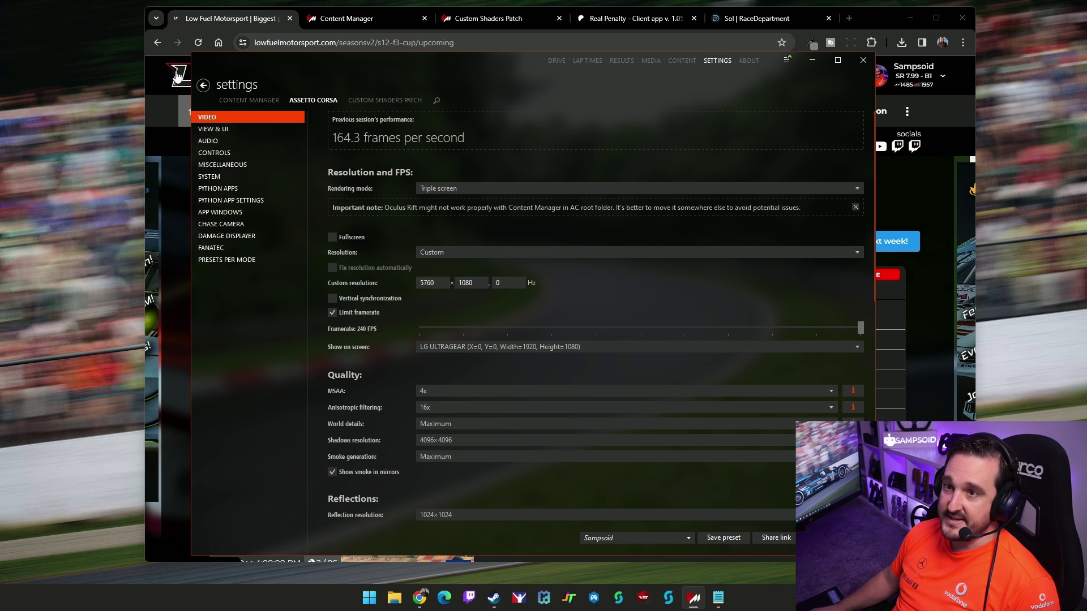
# Step: Leave the settings, return to the Low Fuel Motorsport page and rejoin Formula 3 practice server 1
pyautogui.click(204, 84)
pyautogui.click(238, 21)
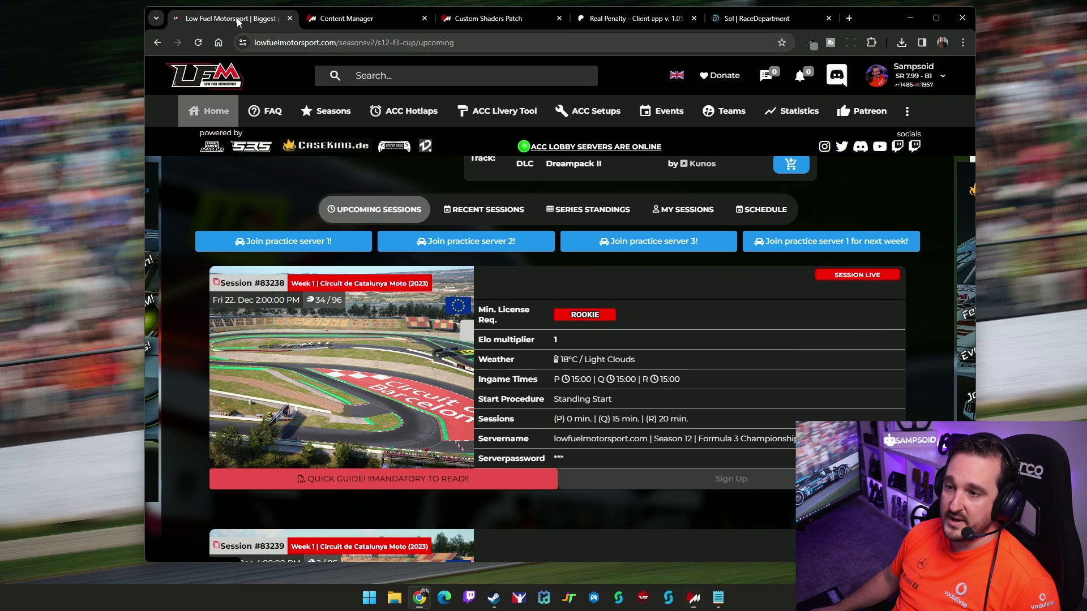
pyautogui.click(300, 241)
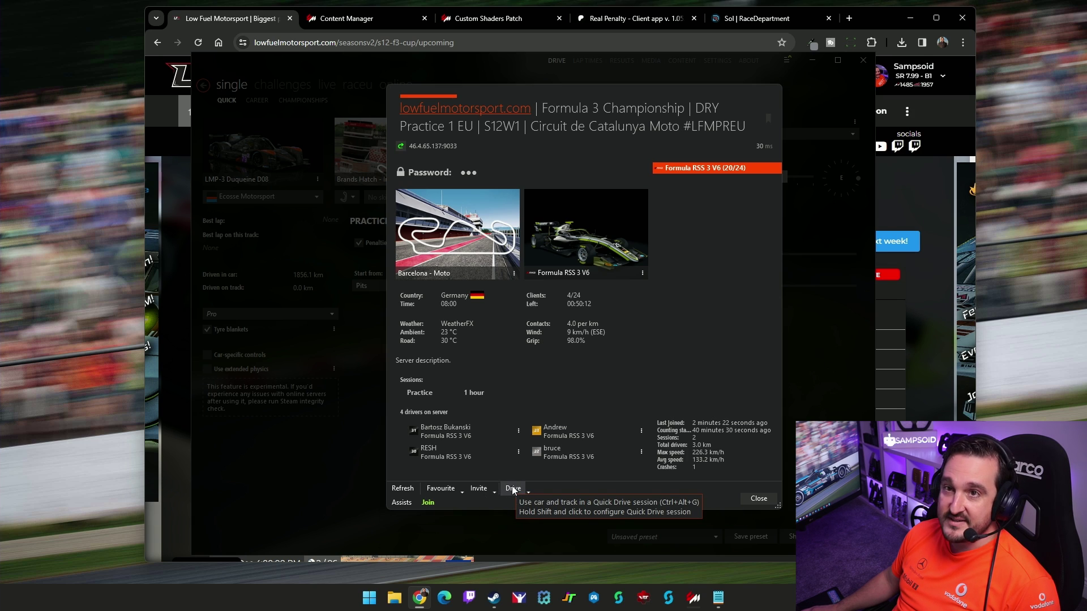
pyautogui.click(431, 503)
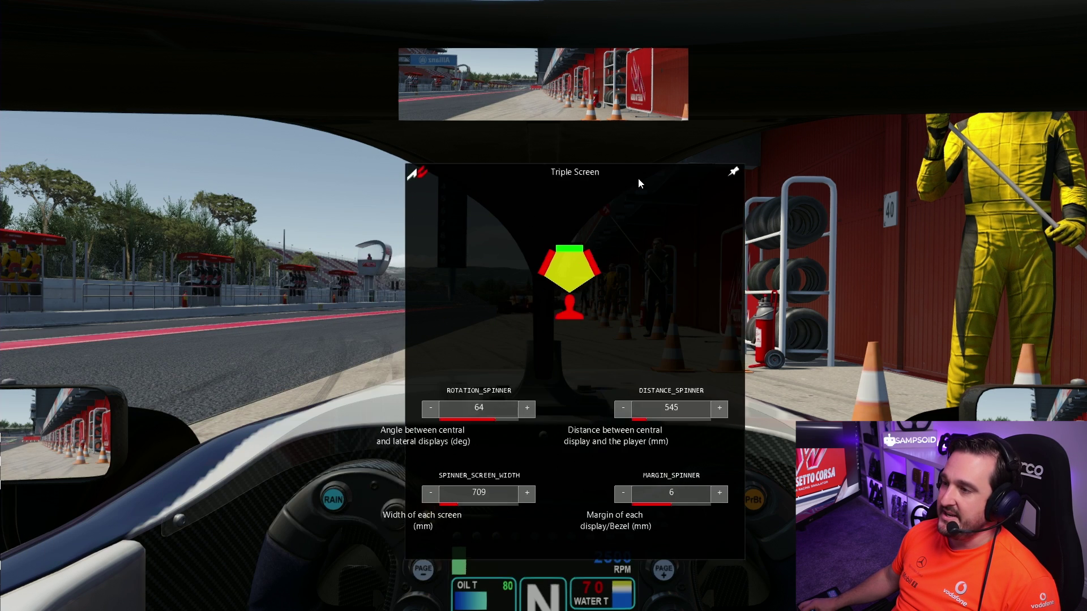
# Step: Move the Triple Screen app window over the middle of the windscreen and hide the in-game apps
pyautogui.moveTo(617, 189); pyautogui.dragTo(634, 164)
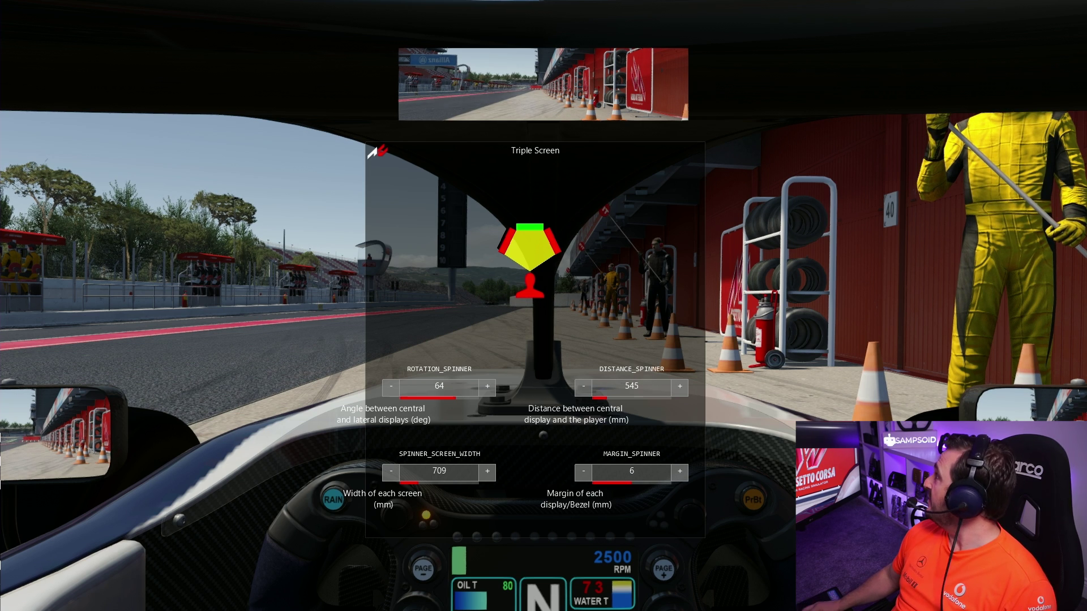
pyautogui.hotkey('ctrl', 'h')
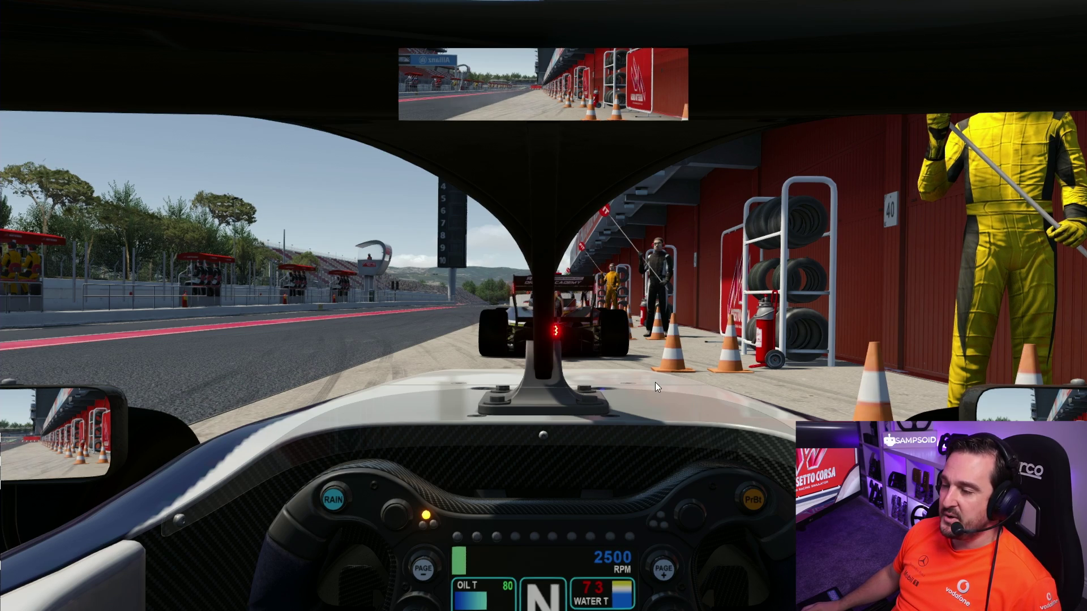
# Step: Quit the triple-screen practice session and dismiss the results and server details in Content Manager
pyautogui.press('Escape')
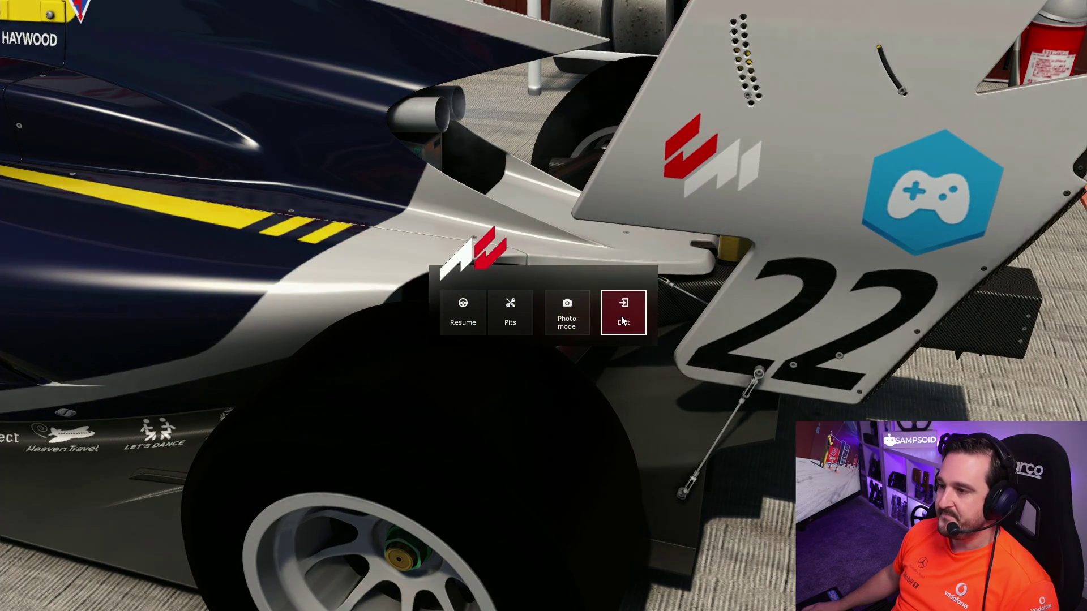
pyautogui.click(621, 315)
pyautogui.click(724, 515)
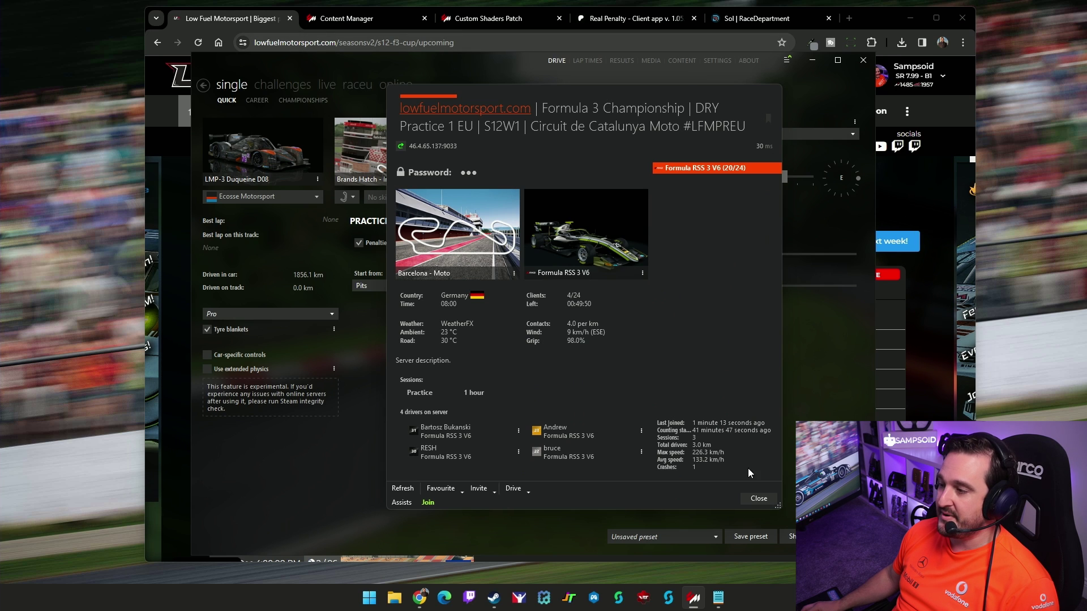
pyautogui.click(759, 498)
# Step: Switch to the browser, choose the Prototype Challenge series and show its required mods and upcoming sessions
pyautogui.click(211, 43)
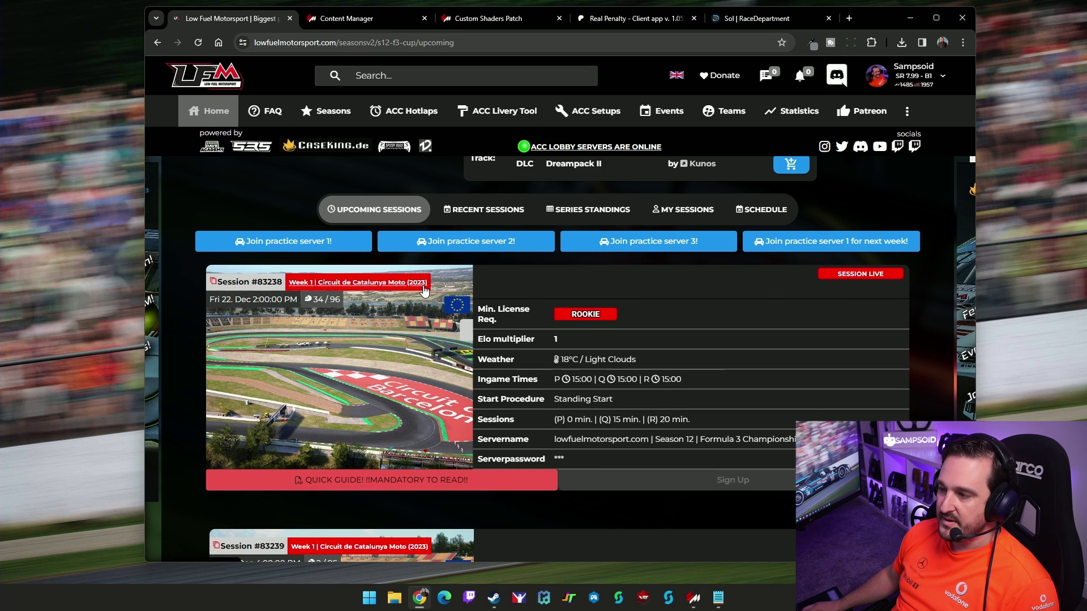
pyautogui.scroll(10, 447, 295)
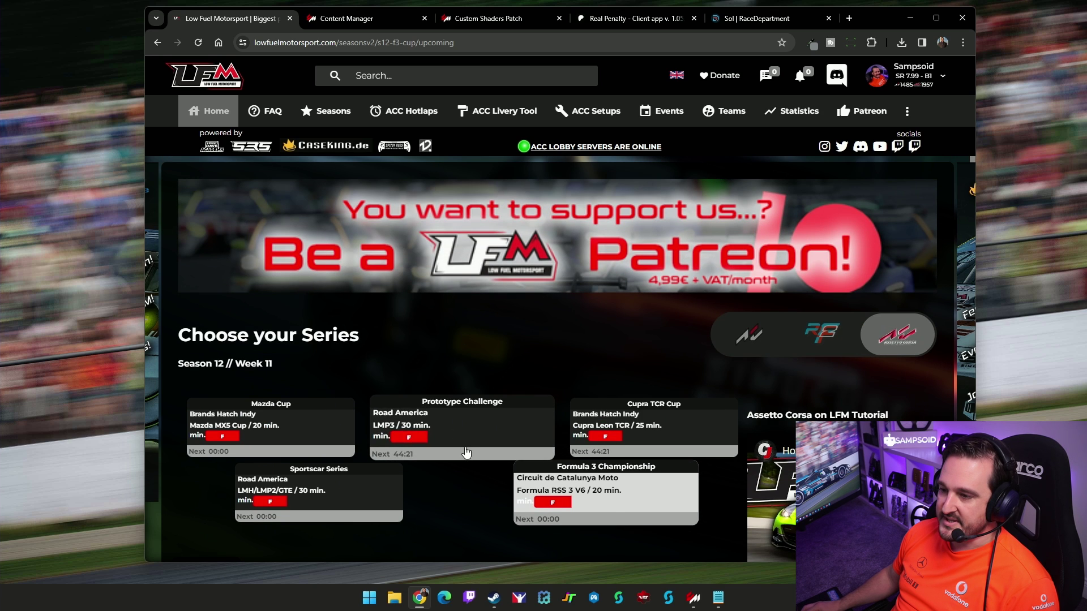
pyautogui.click(477, 432)
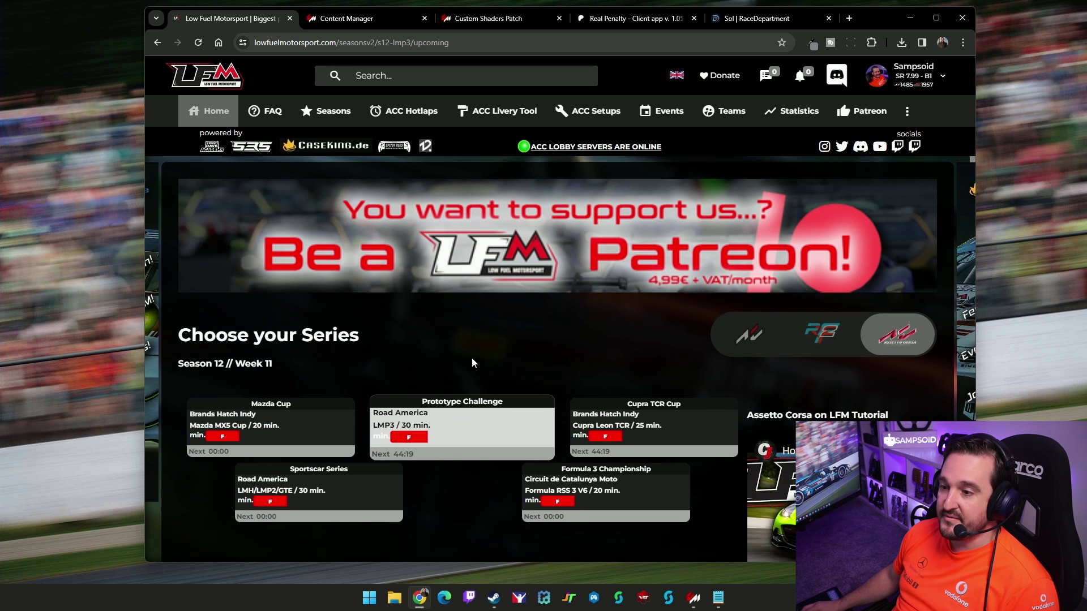
pyautogui.scroll(-12, 468, 351)
pyautogui.scroll(2, 458, 323)
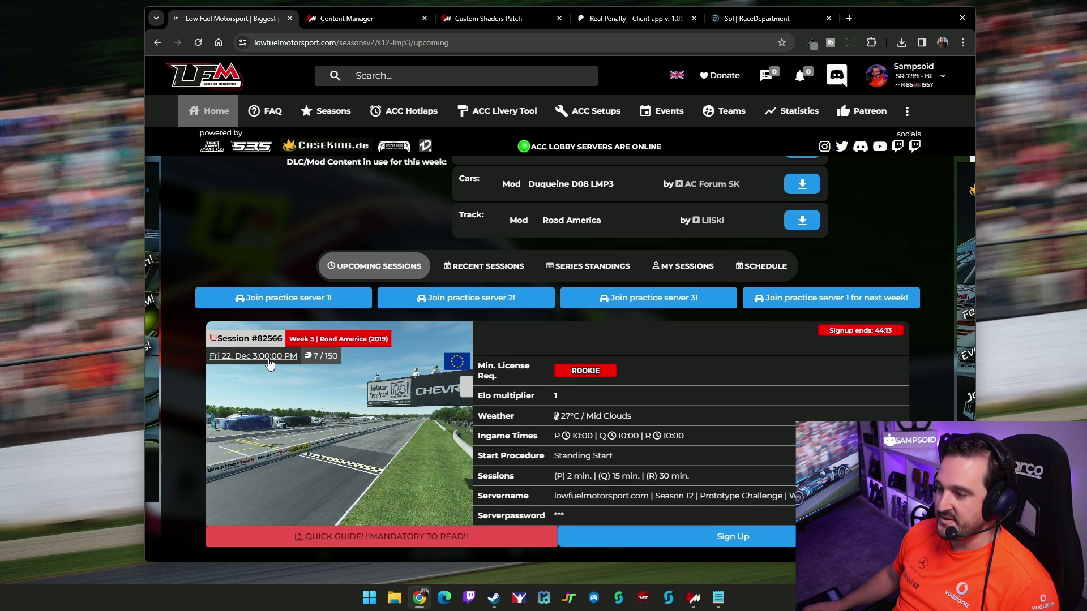
# Step: Sign up for Prototype Challenge session #82566 with the Duqueine D08 LMP3 (2017), accepting all three Code Of Conduct and chat conditions
pyautogui.scroll(-1, 512, 457)
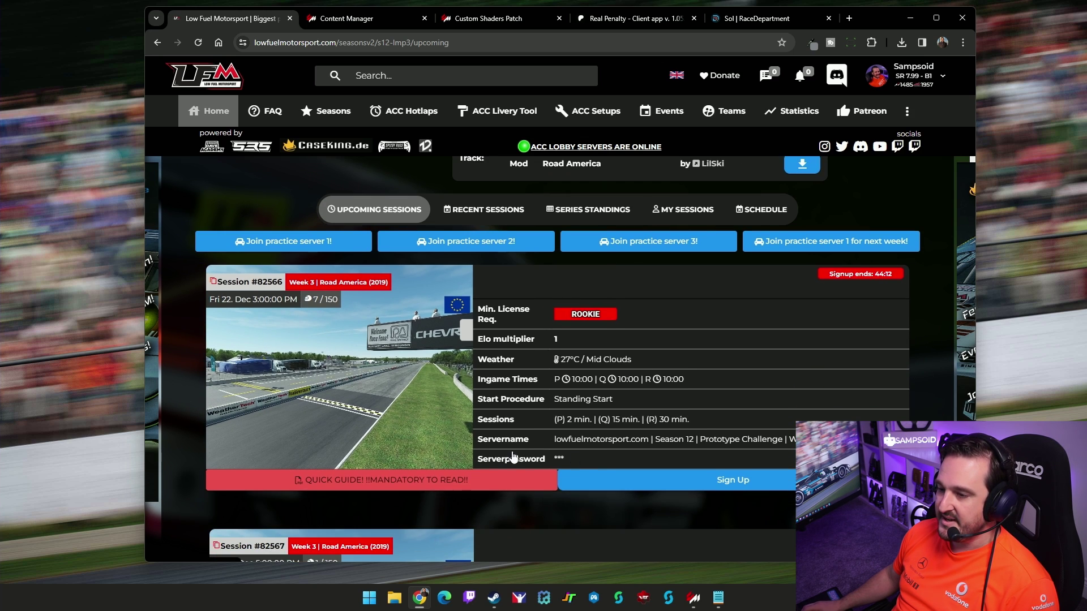
pyautogui.click(697, 480)
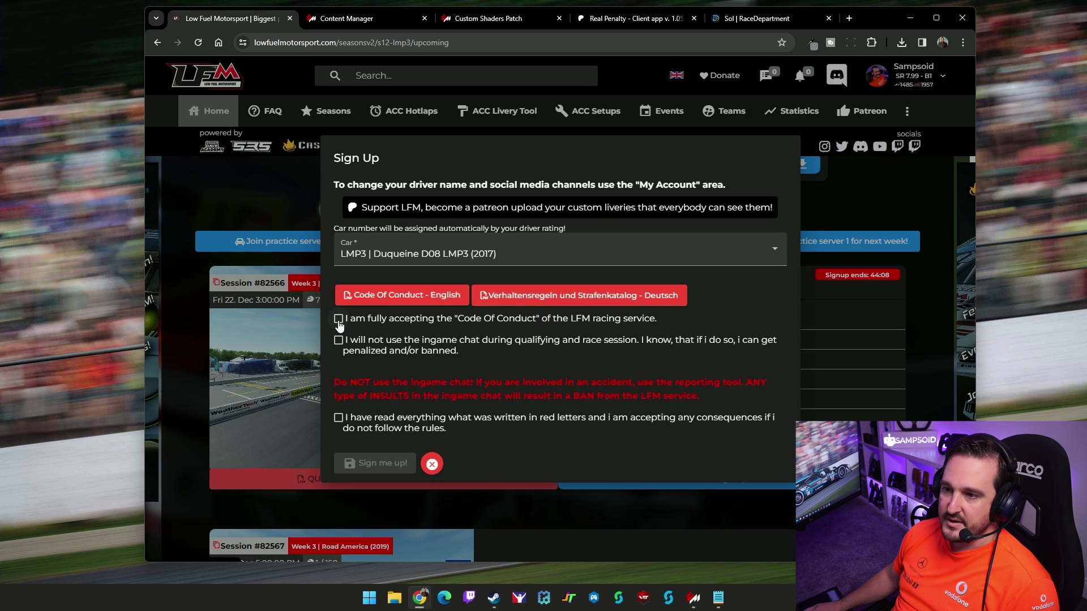
pyautogui.click(338, 319)
pyautogui.click(338, 340)
pyautogui.click(338, 418)
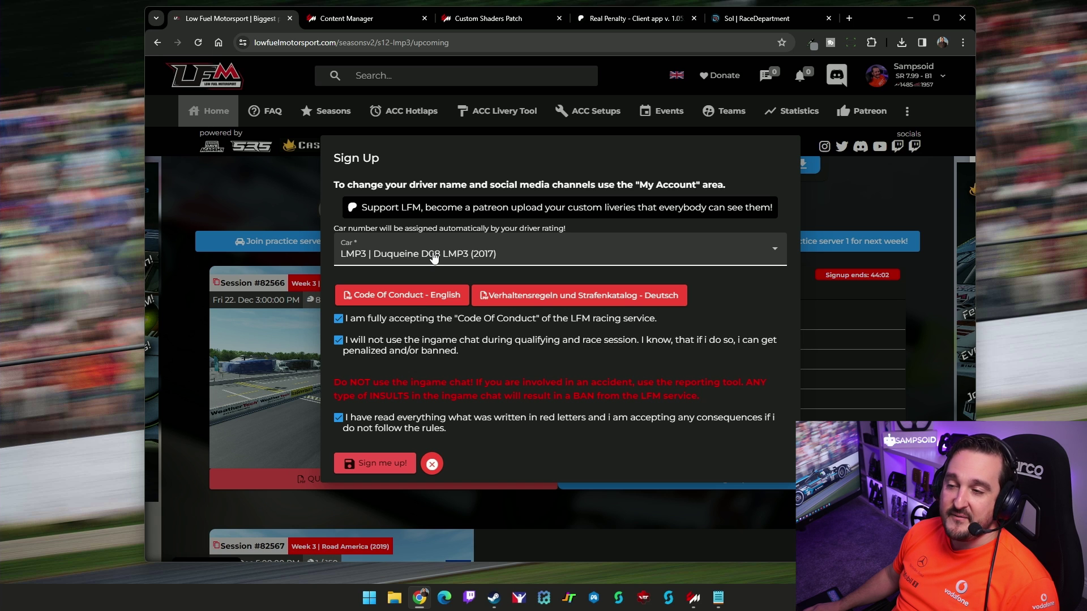
pyautogui.click(475, 252)
pyautogui.click(483, 249)
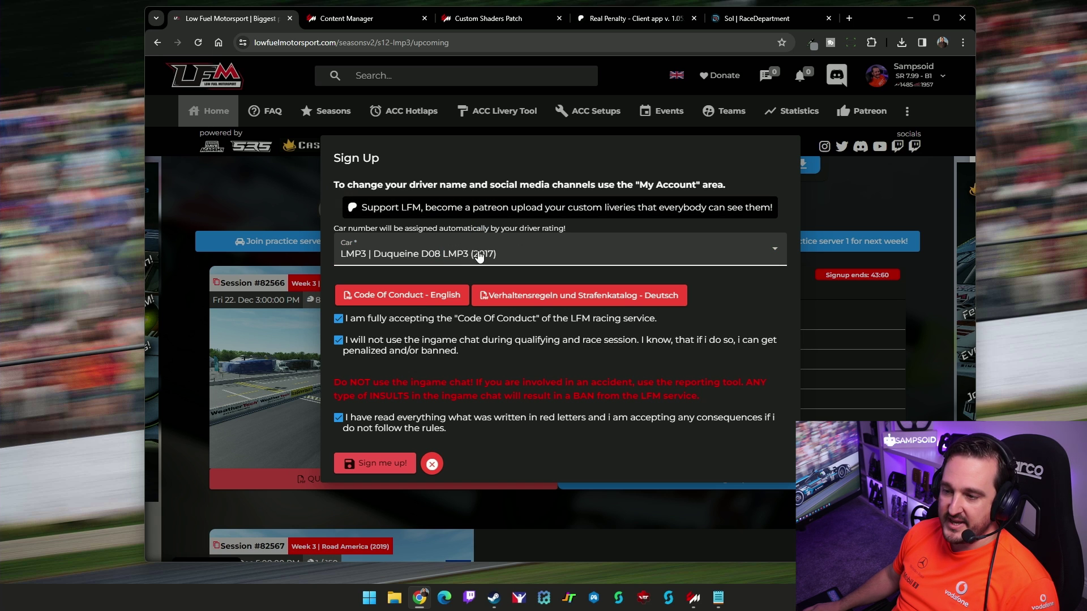
pyautogui.click(378, 464)
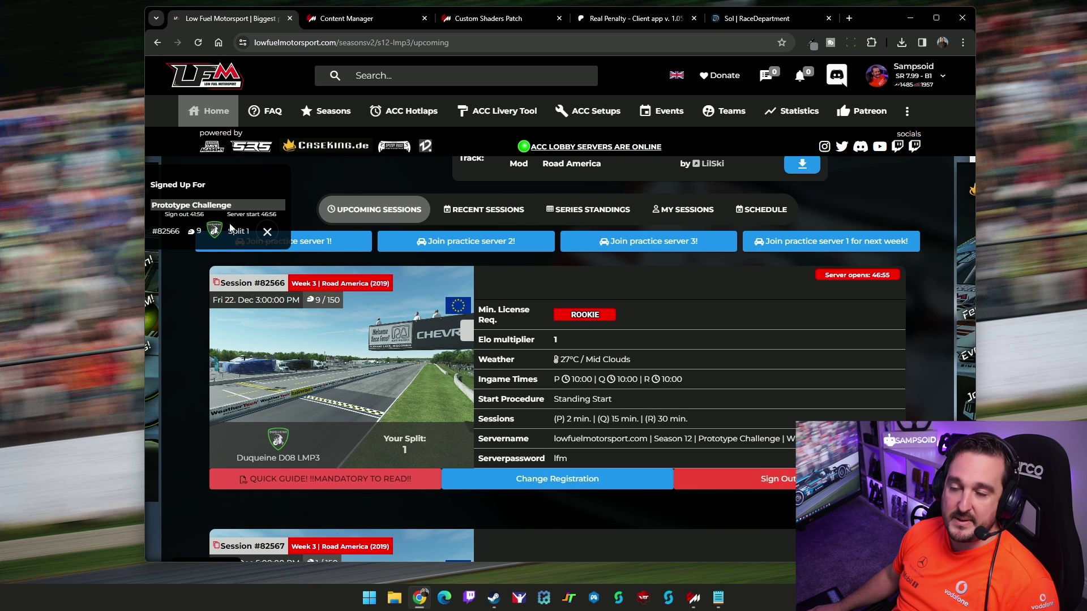
# Step: Withdraw from Prototype Challenge session #82566 and confirm signing out of the race
pyautogui.click(267, 232)
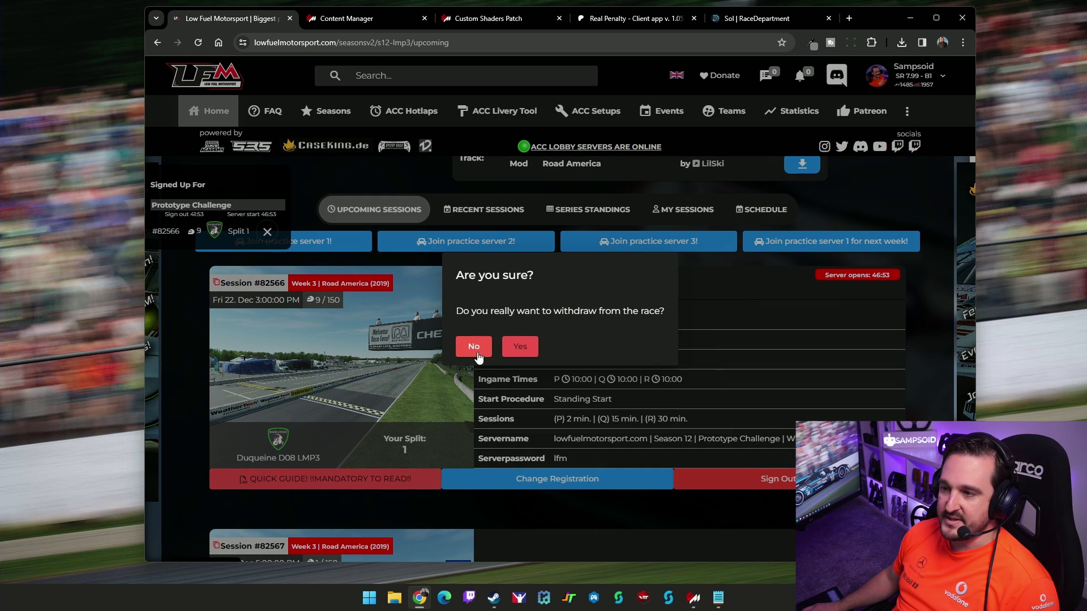
pyautogui.click(522, 347)
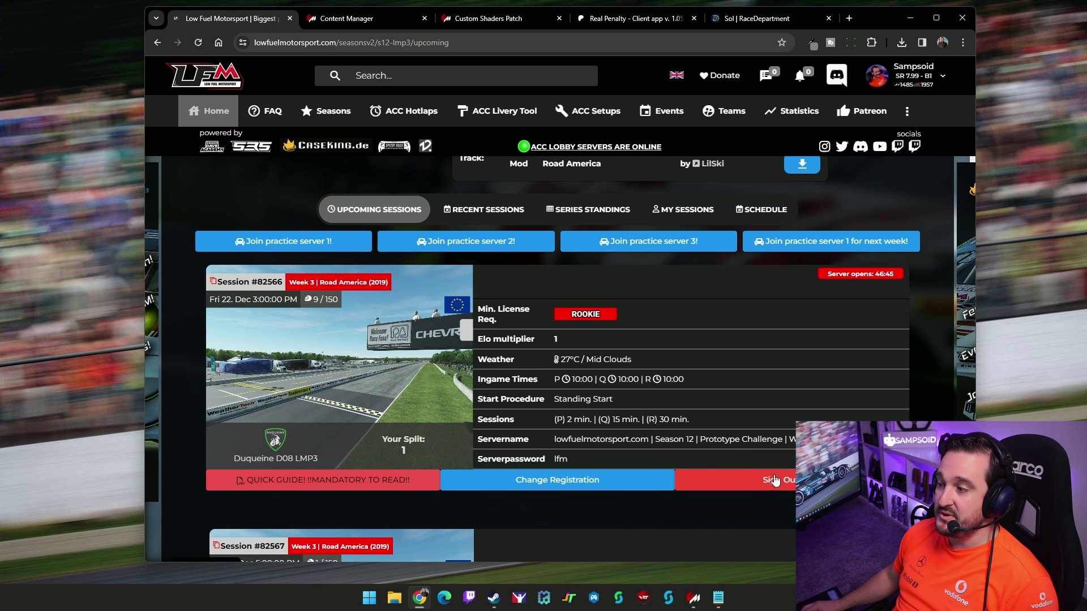
pyautogui.click(737, 486)
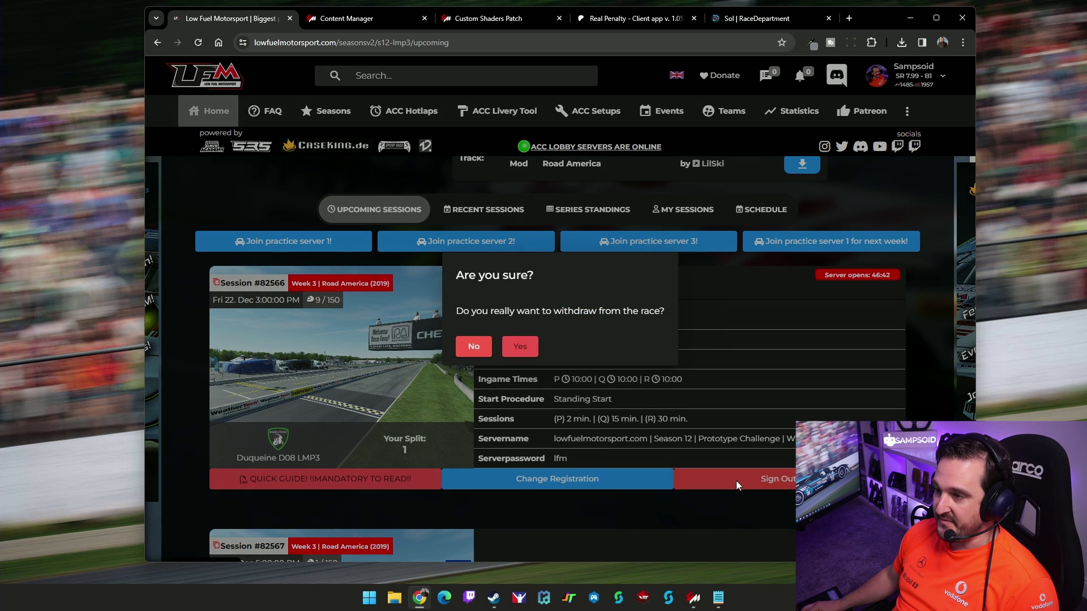
pyautogui.click(533, 344)
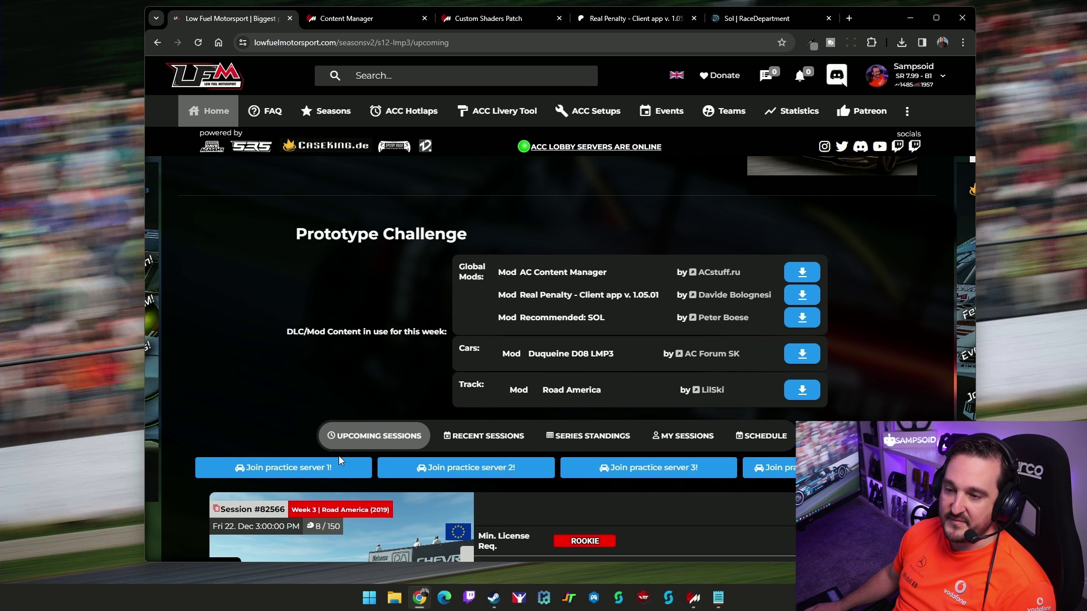
# Step: Open Prototype Challenge practice server 1 in Content Manager, dismiss its server details and return to the browser
pyautogui.click(300, 247)
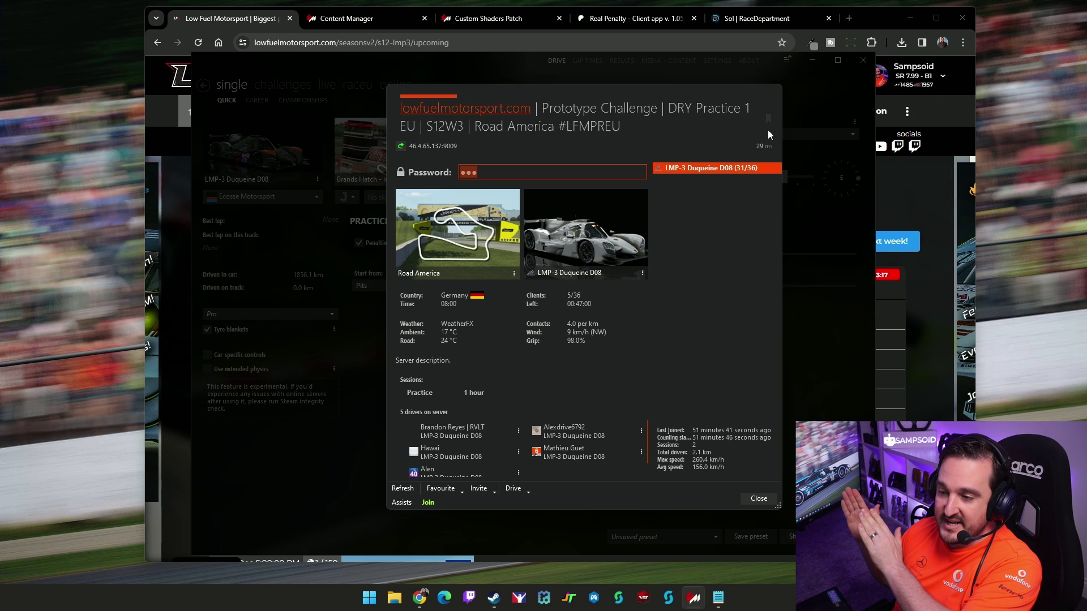
pyautogui.click(754, 499)
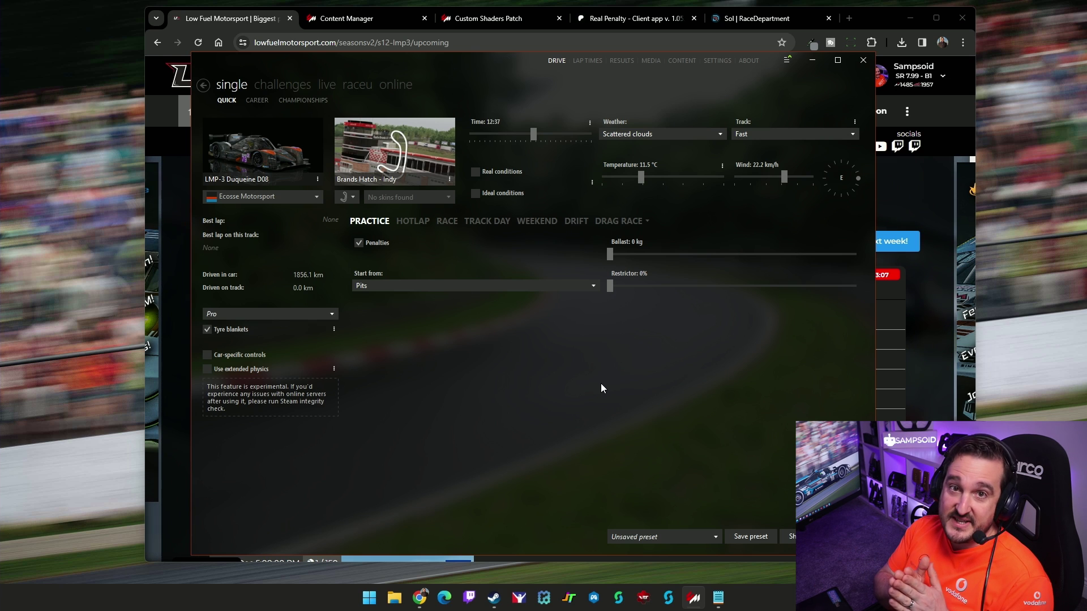
pyautogui.click(357, 42)
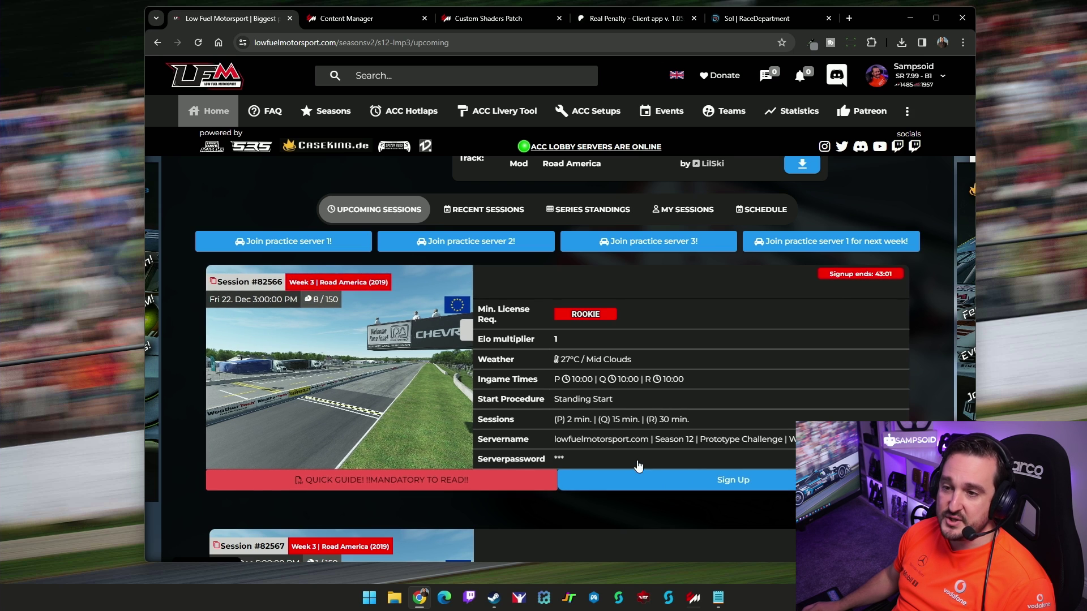
# Step: View the entry list of session #82566, and reopen and dismiss the details of Prototype Challenge practice server 1
pyautogui.click(275, 301)
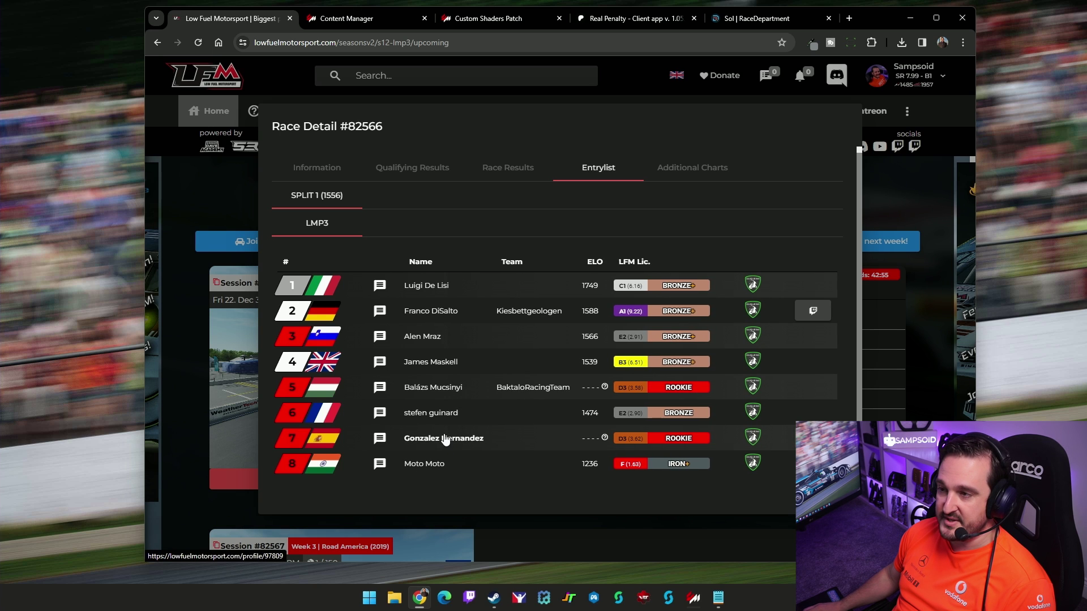
pyautogui.click(905, 293)
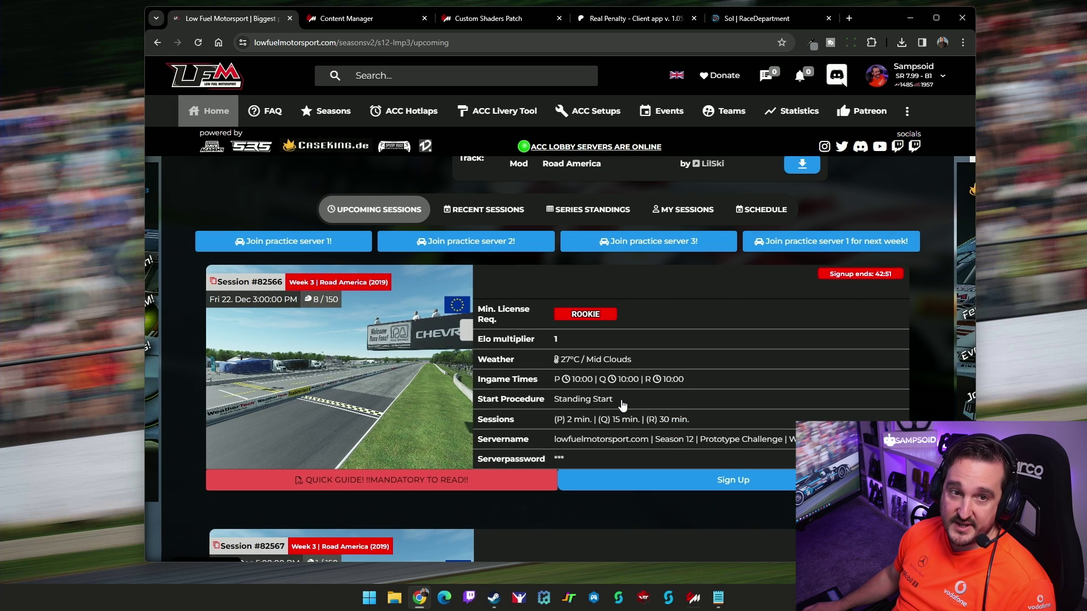
pyautogui.click(305, 238)
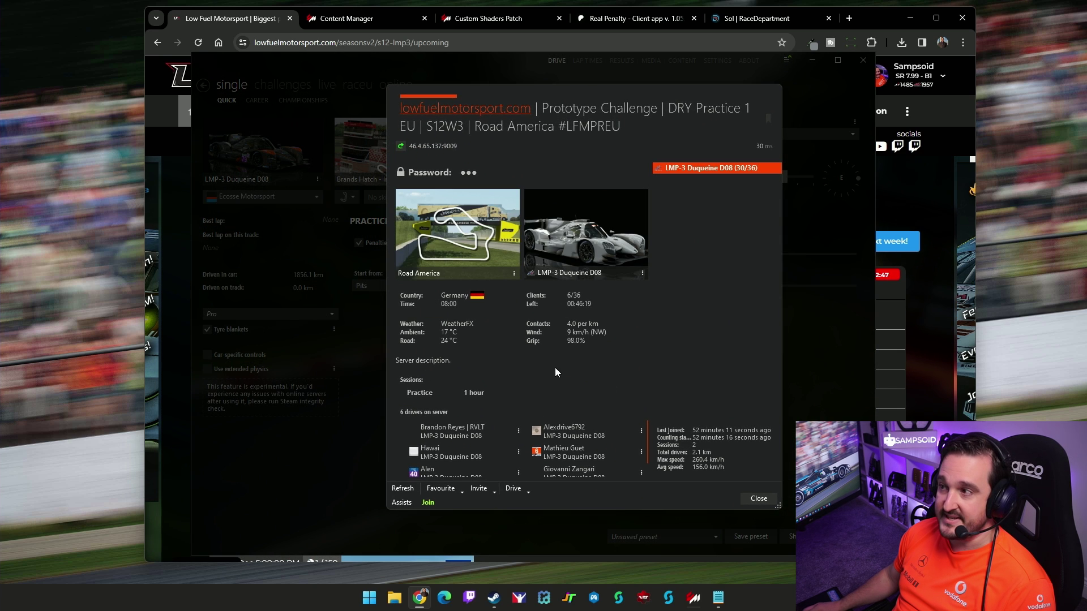
pyautogui.click(759, 498)
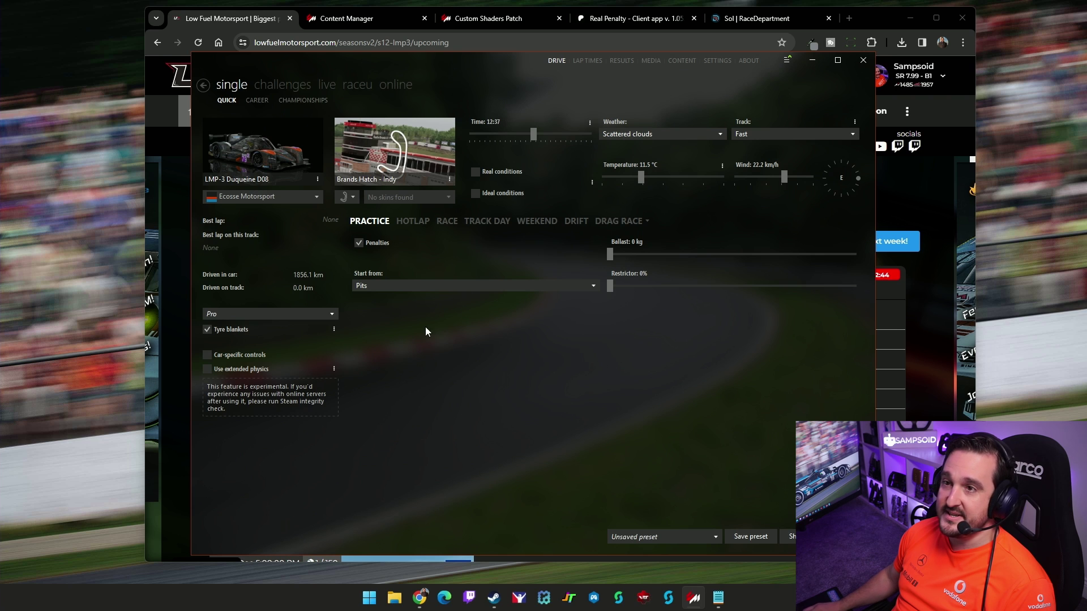
# Step: Switch back to the browser and download the Duqueine D08 LMP3 car mod required for the Prototype Challenge
pyautogui.click(262, 20)
pyautogui.scroll(5, 457, 317)
pyautogui.scroll(3, 457, 310)
pyautogui.scroll(-6, 457, 311)
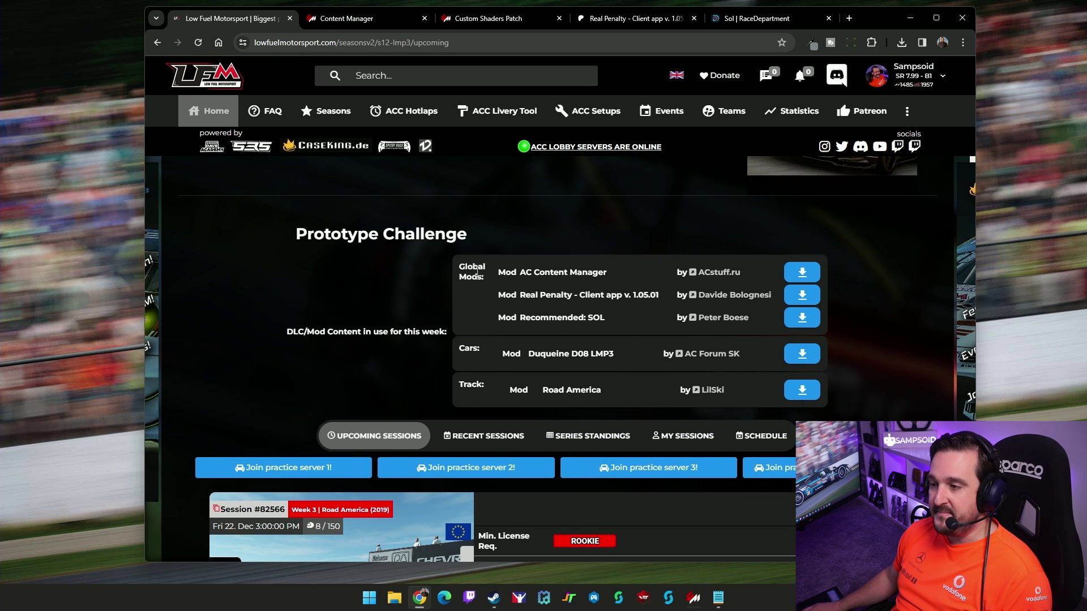
pyautogui.tripleClick(589, 389)
pyautogui.click(652, 382)
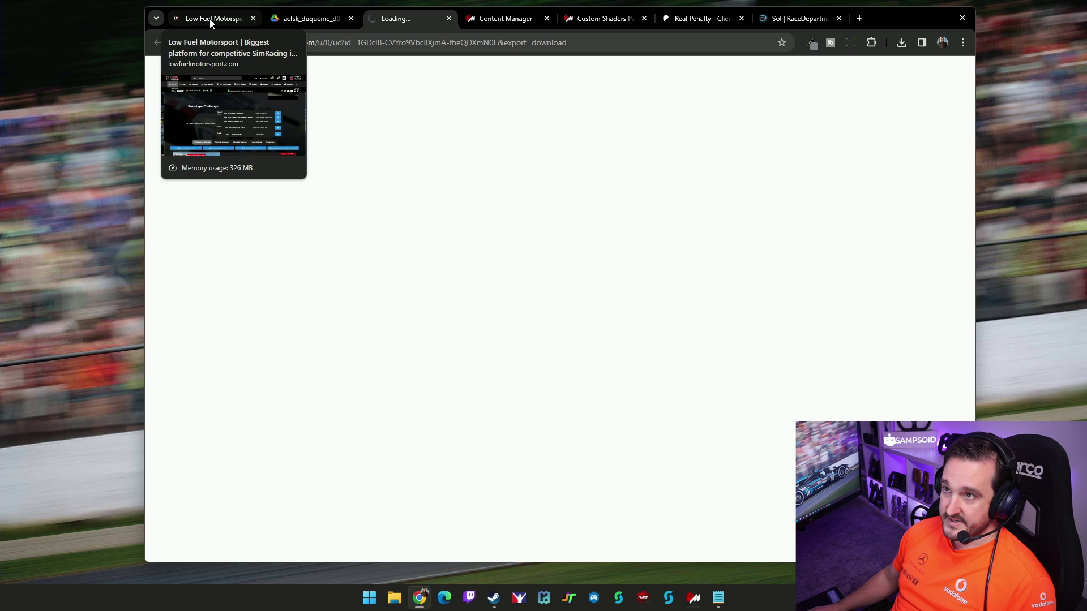
# Step: Download the Road America track mod from its RaceDepartment page and check the recent downloads
pyautogui.click(211, 21)
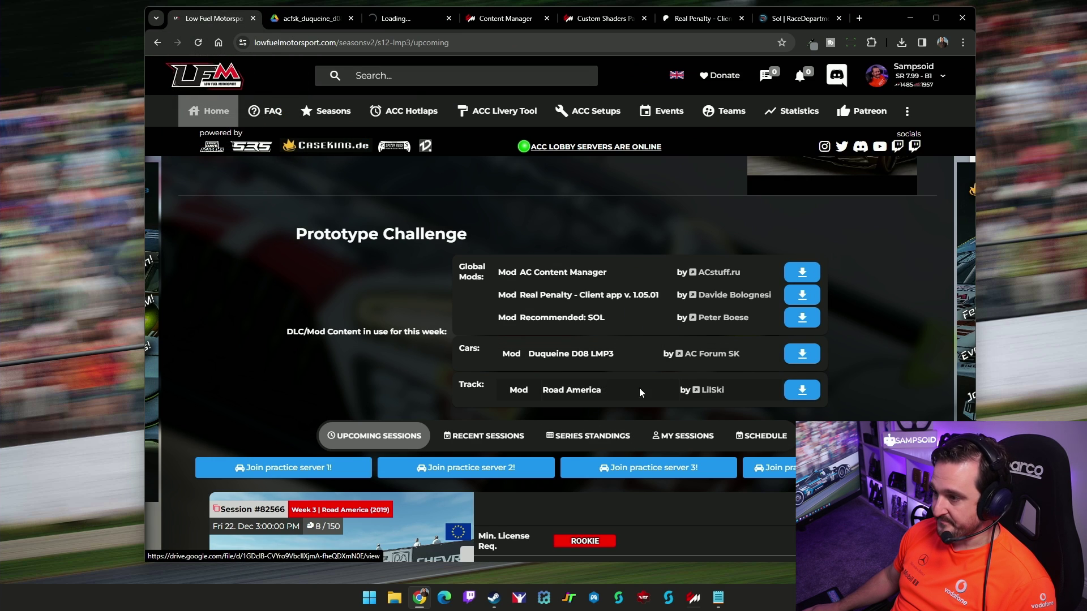
pyautogui.click(802, 394)
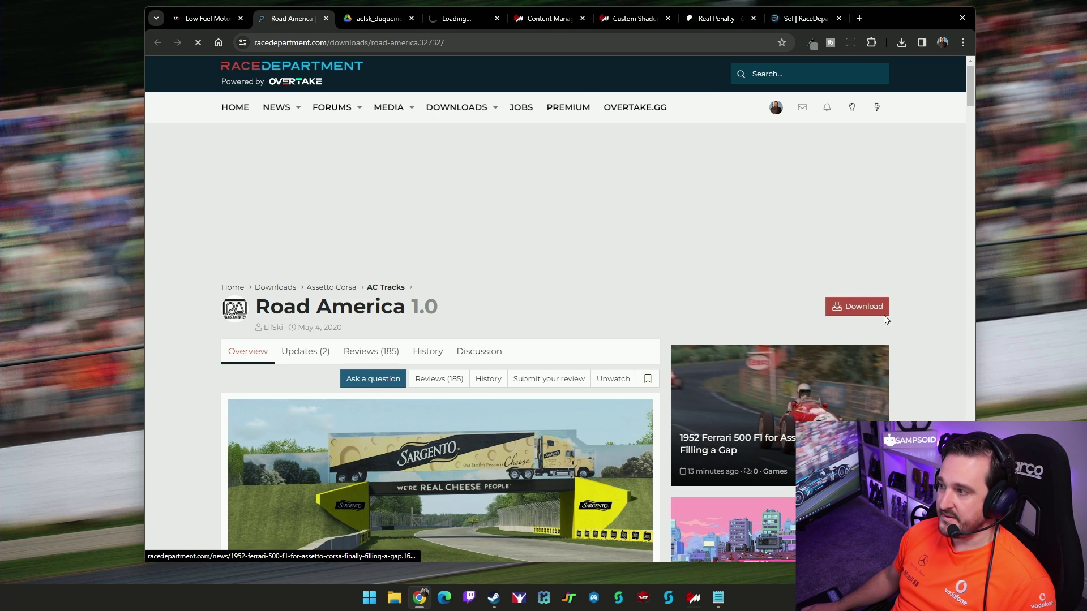
pyautogui.click(857, 308)
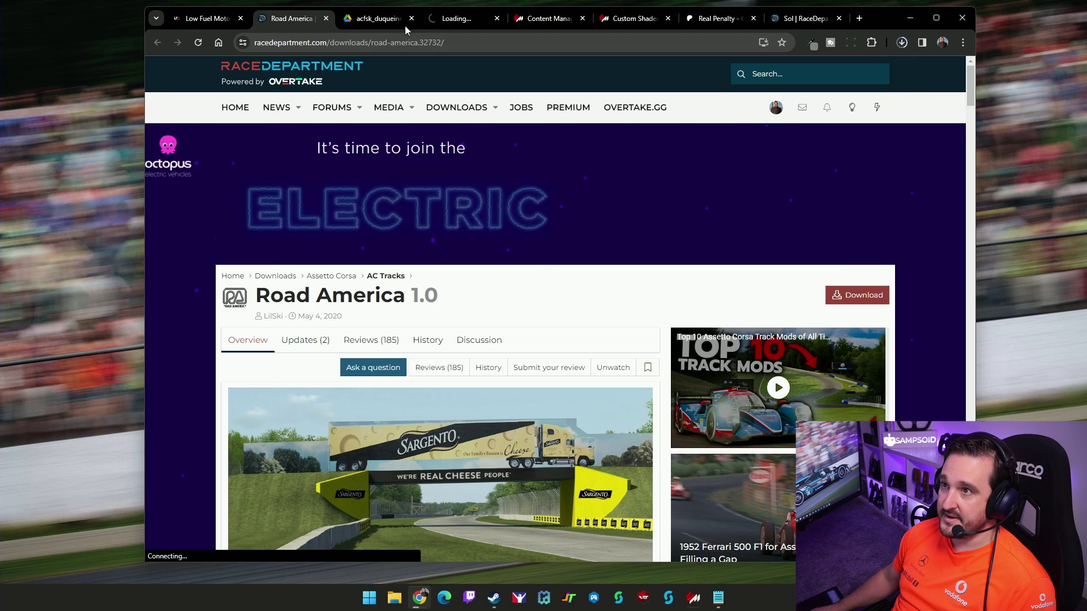
pyautogui.click(456, 18)
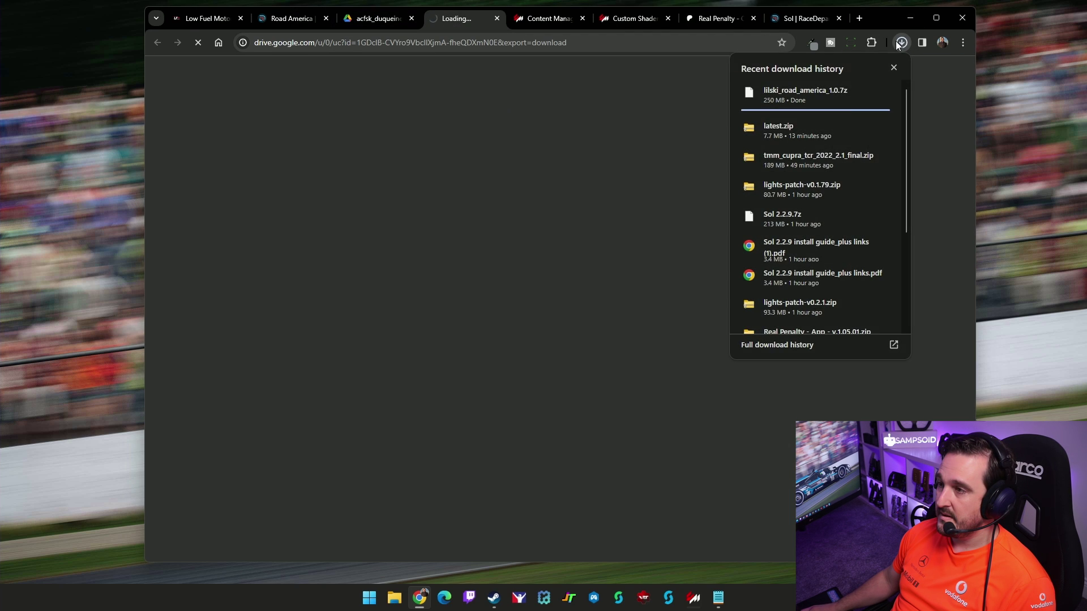
pyautogui.click(902, 42)
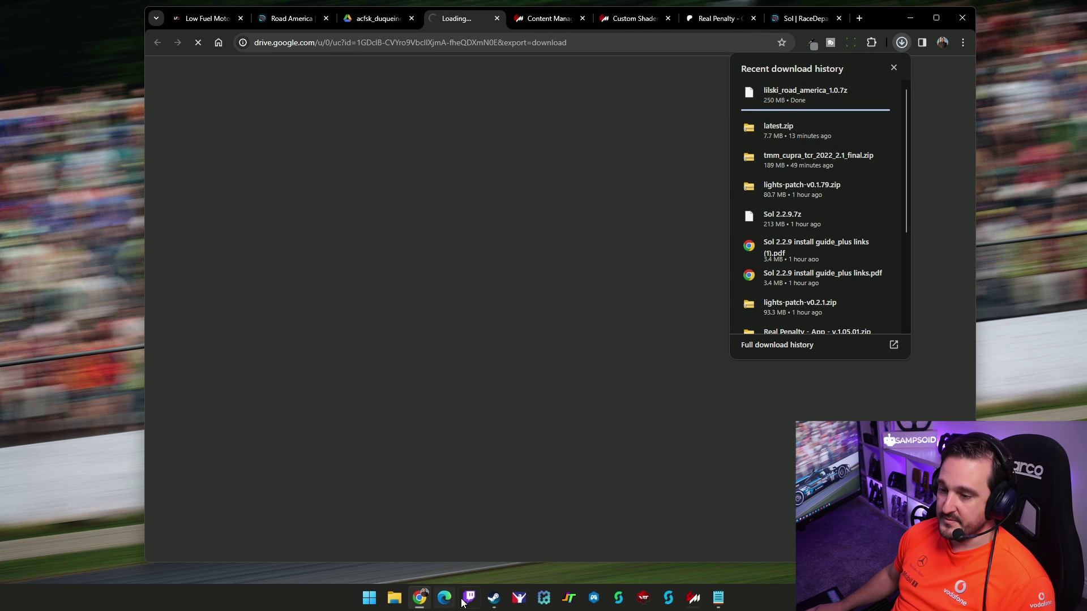
# Step: Open the Downloads folder beside Content Manager and add lilski_road_america_1.0.7z to Content Manager for installation
pyautogui.click(400, 600)
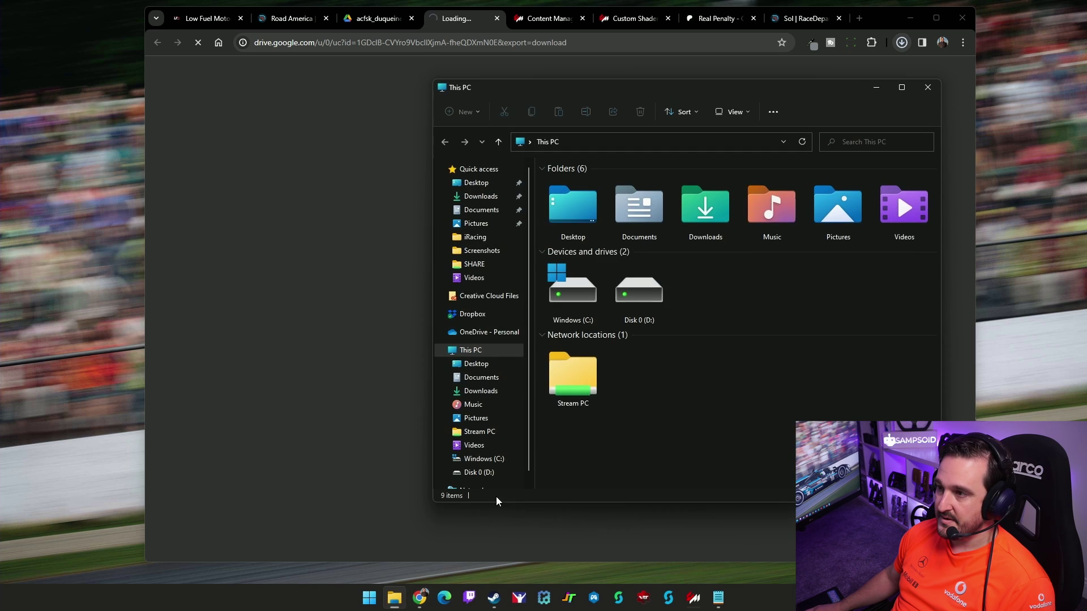
pyautogui.click(481, 198)
pyautogui.click(694, 598)
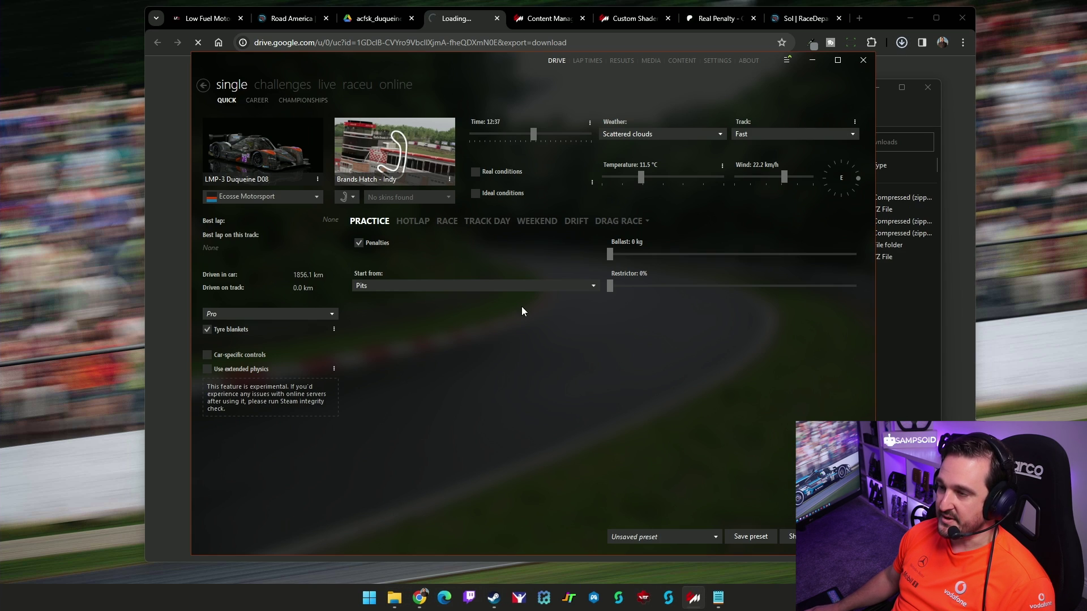
pyautogui.click(911, 339)
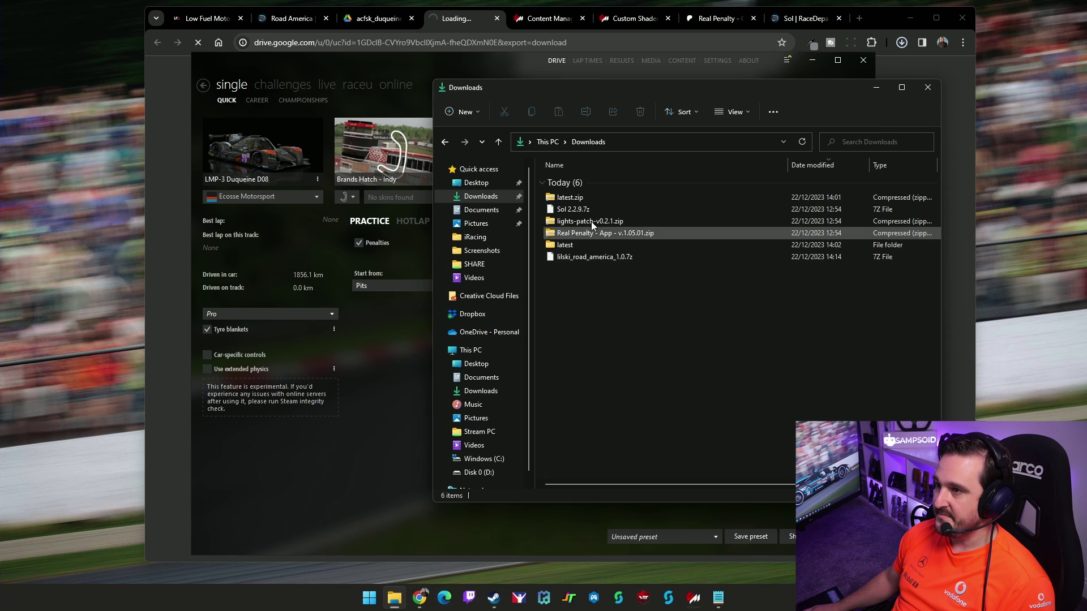
pyautogui.click(592, 258)
pyautogui.moveTo(378, 359); pyautogui.dragTo(378, 359)
# Step: Clear the cancelled Sol 2.2.9.7z entry and the pending lilski_road_america_1.0.7z installation from Content Manager's downloads
pyautogui.click(788, 59)
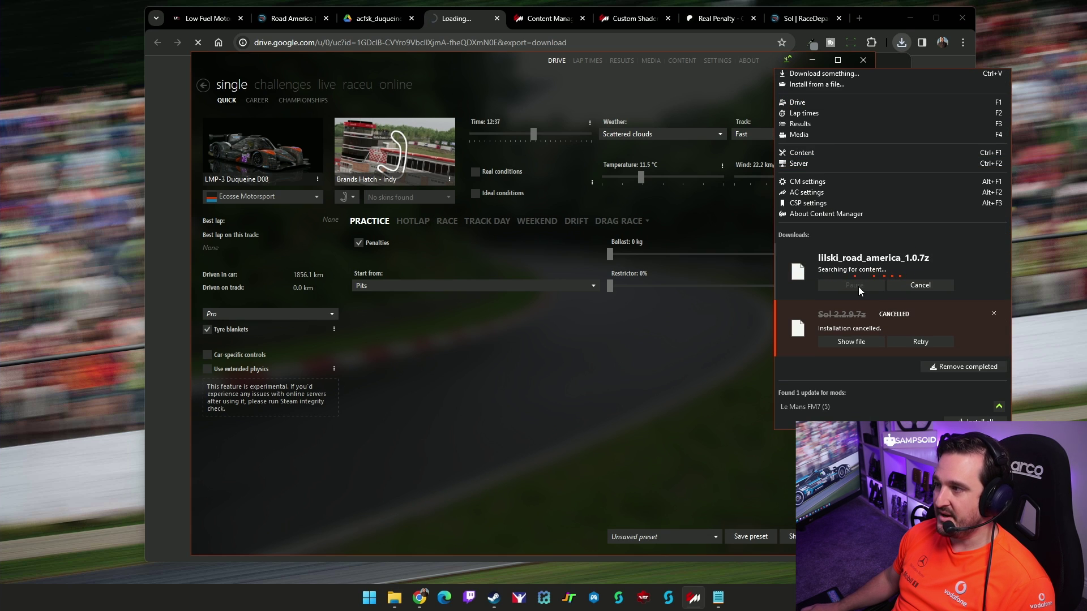
pyautogui.click(995, 313)
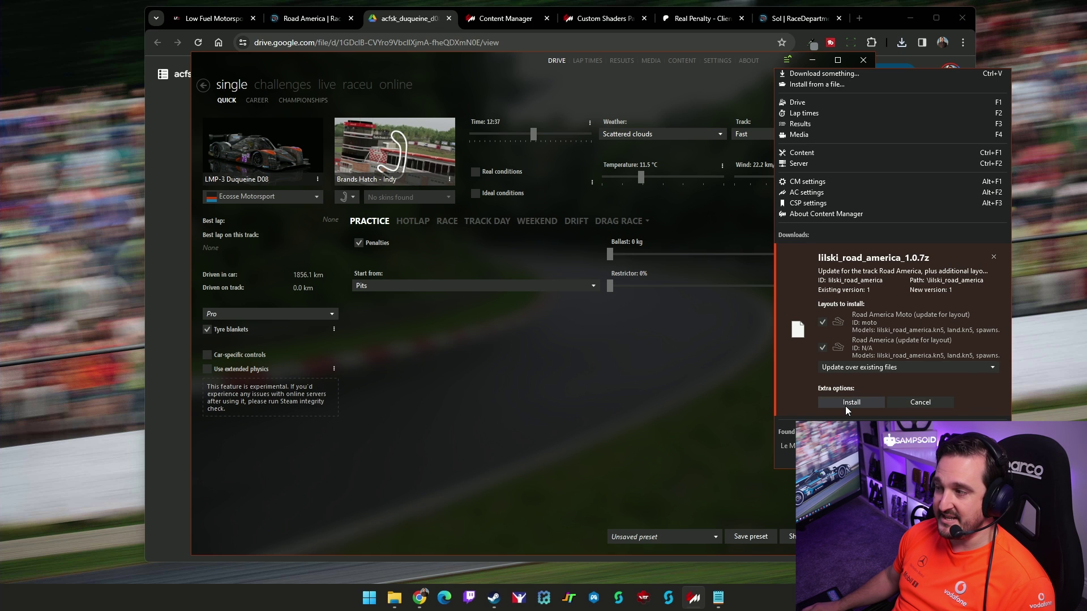
pyautogui.click(993, 258)
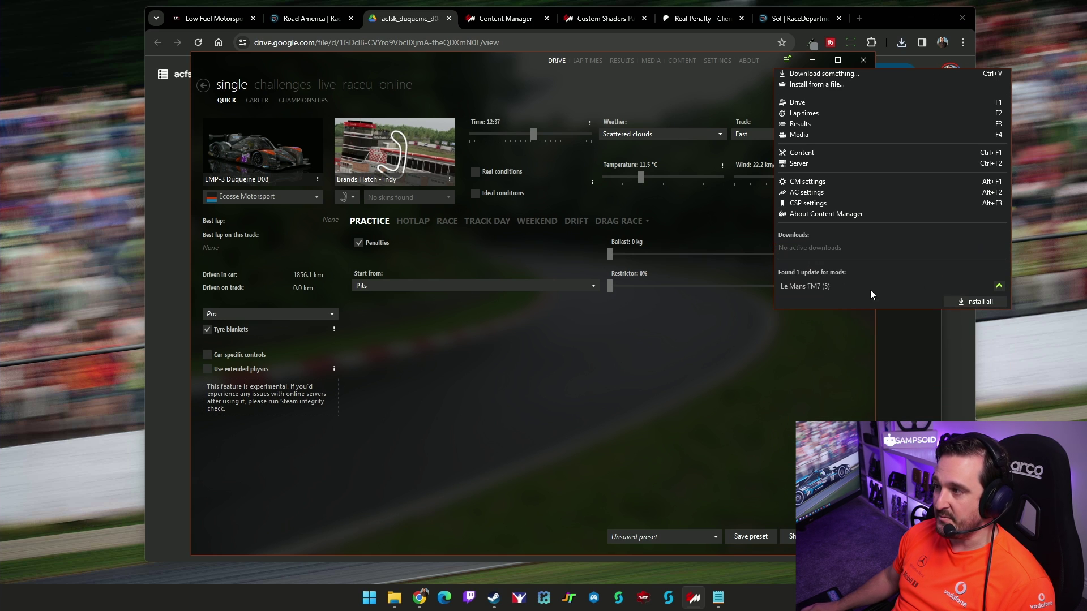
# Step: Return to the Low Fuel Motorsport page in the browser and choose the Cupra TCR Cup series
pyautogui.click(322, 19)
pyautogui.click(211, 16)
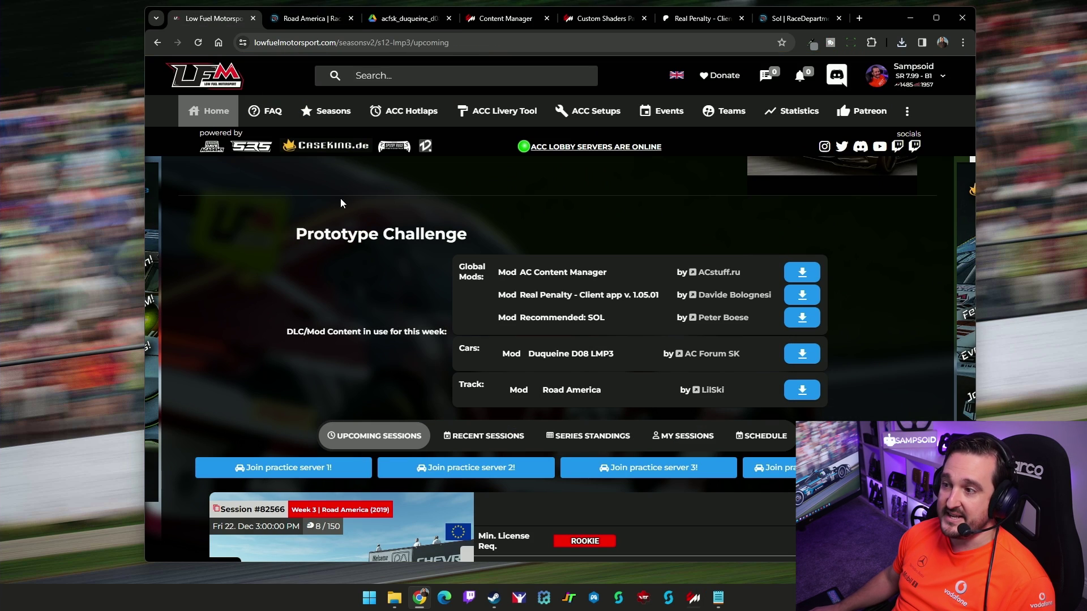
pyautogui.scroll(5, 527, 339)
pyautogui.click(687, 422)
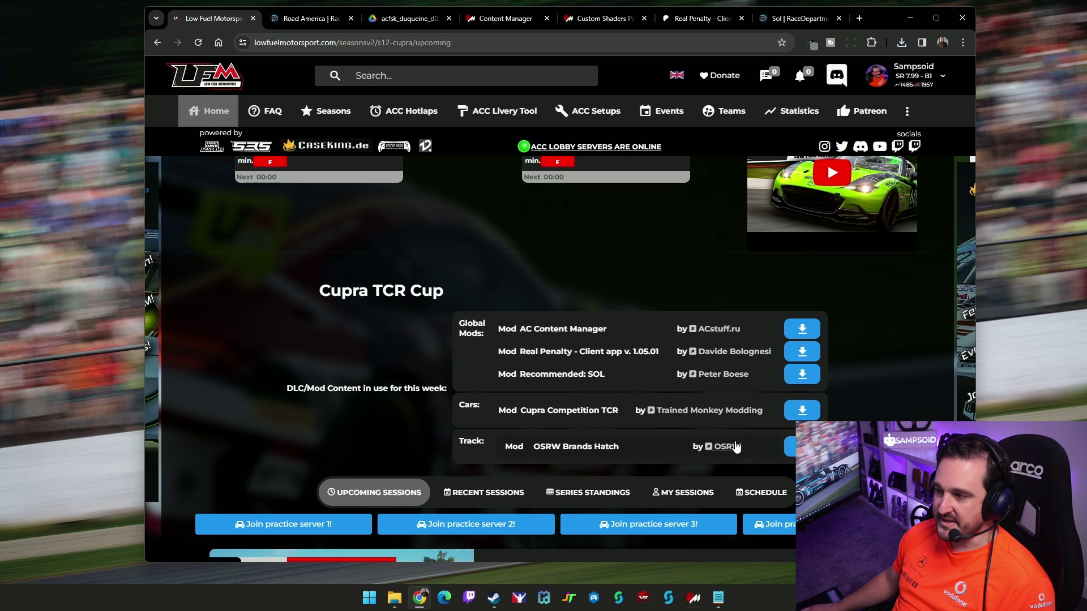
# Step: Download the Cupra Leon Competición 2022 car mod from RaceDepartment and show tmm_cupra_tcr_2022_2.1_final.zip in its folder
pyautogui.click(802, 410)
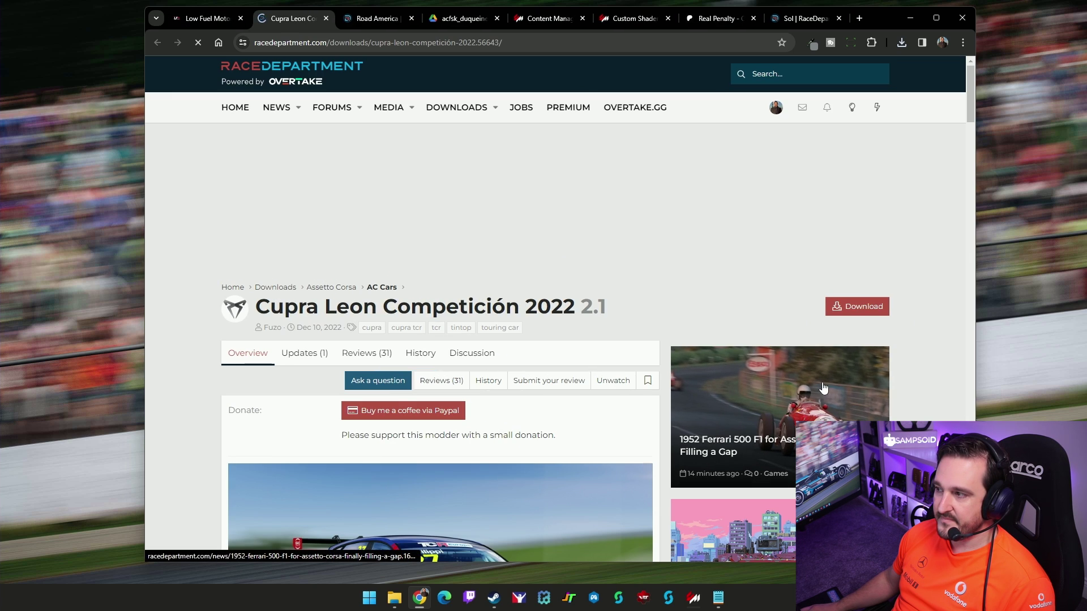
pyautogui.click(858, 307)
pyautogui.click(902, 42)
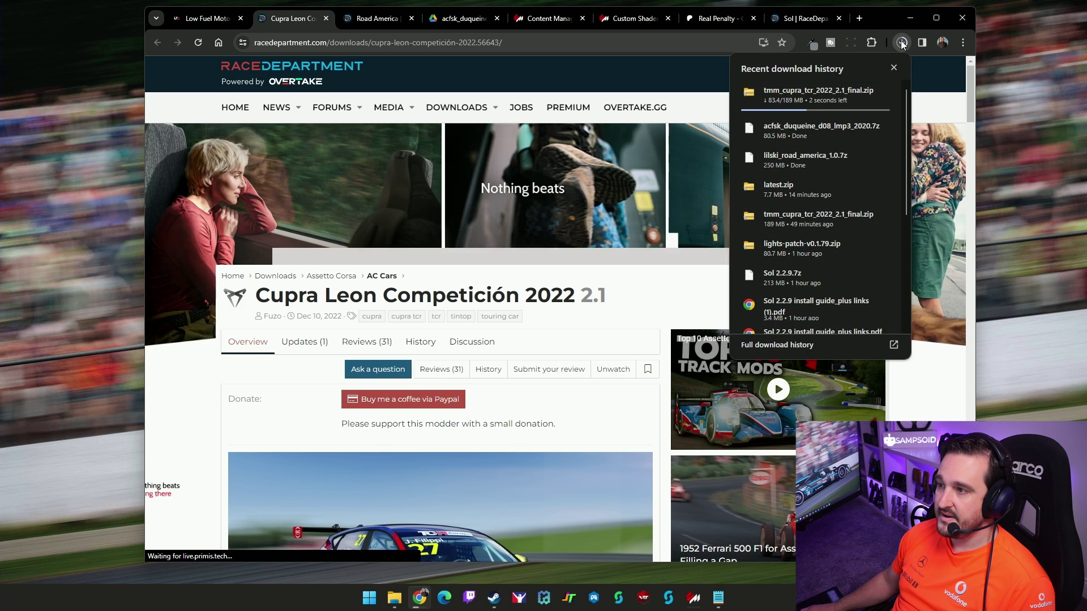
pyautogui.moveTo(866, 100)
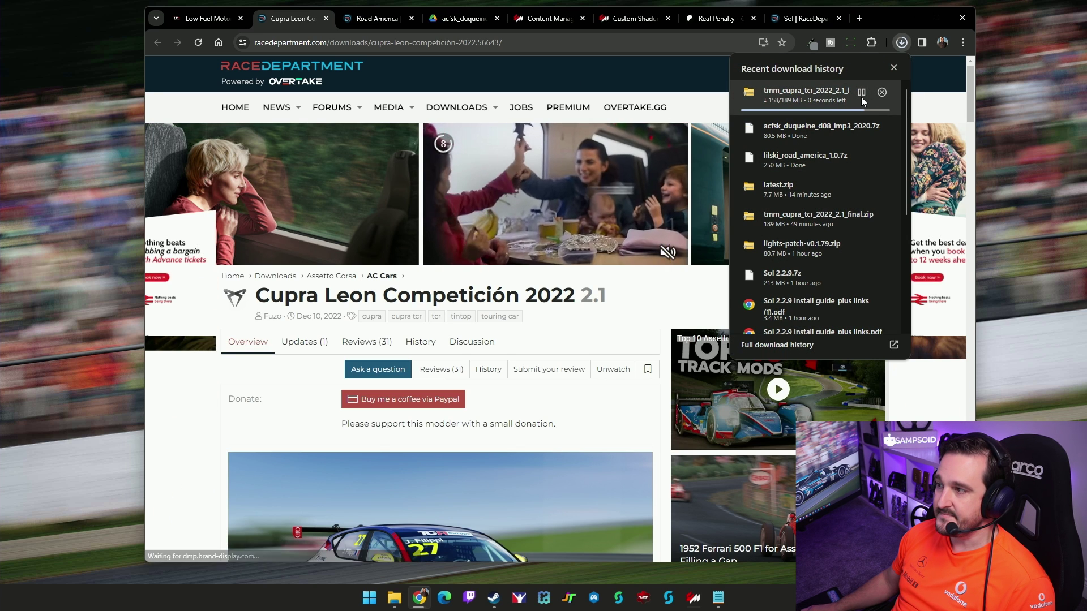
pyautogui.click(860, 93)
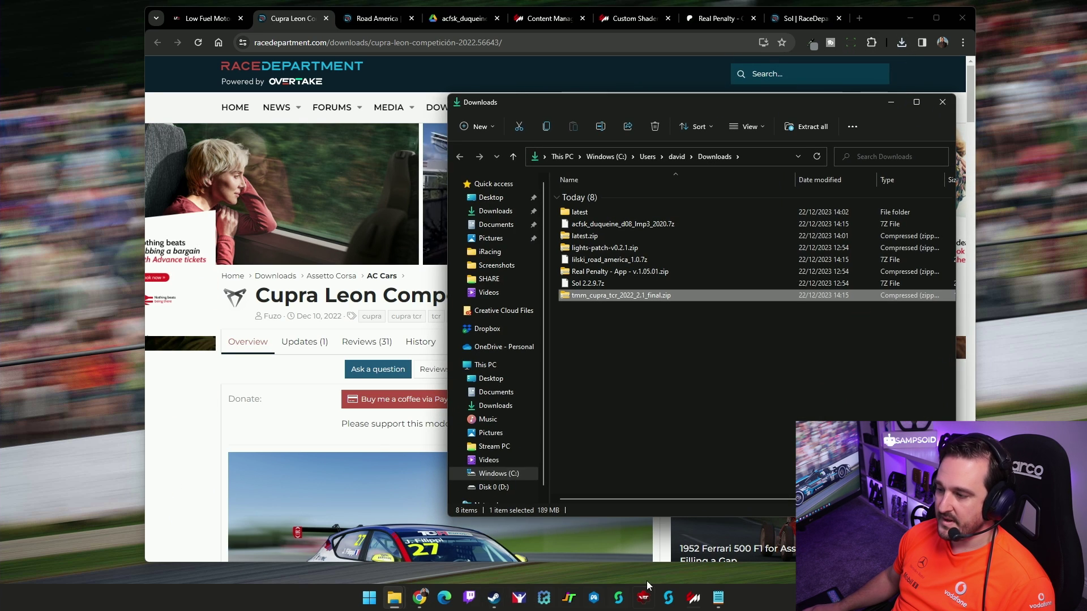
# Step: Add tmm_cupra_tcr_2022_2.1_final.zip from Downloads to Content Manager for installation, and clear its pending entry from the download list
pyautogui.click(689, 599)
pyautogui.click(900, 363)
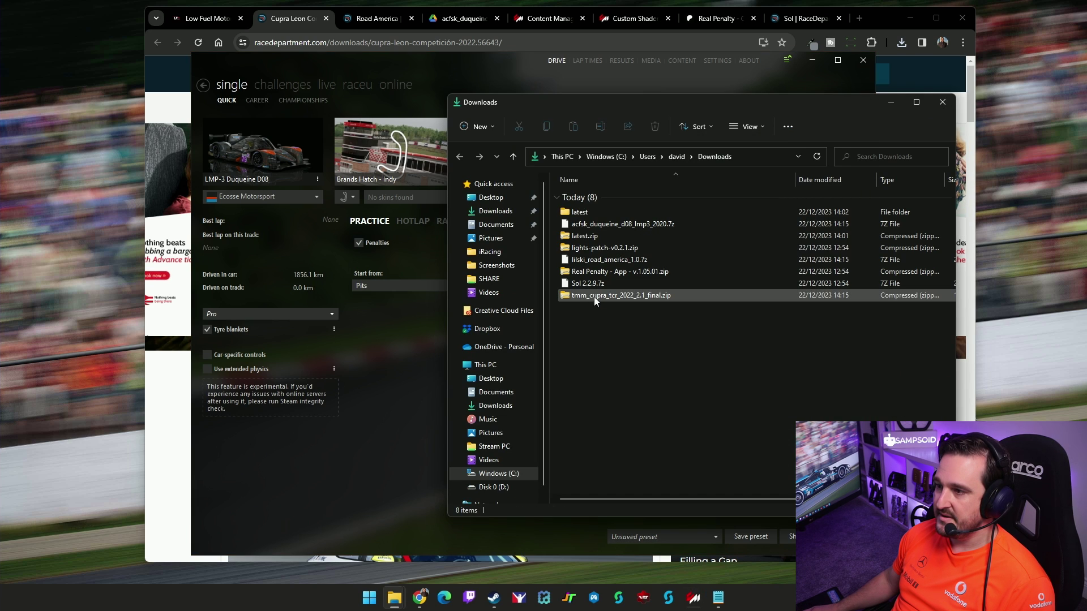
pyautogui.moveTo(593, 297); pyautogui.dragTo(386, 345)
pyautogui.click(789, 64)
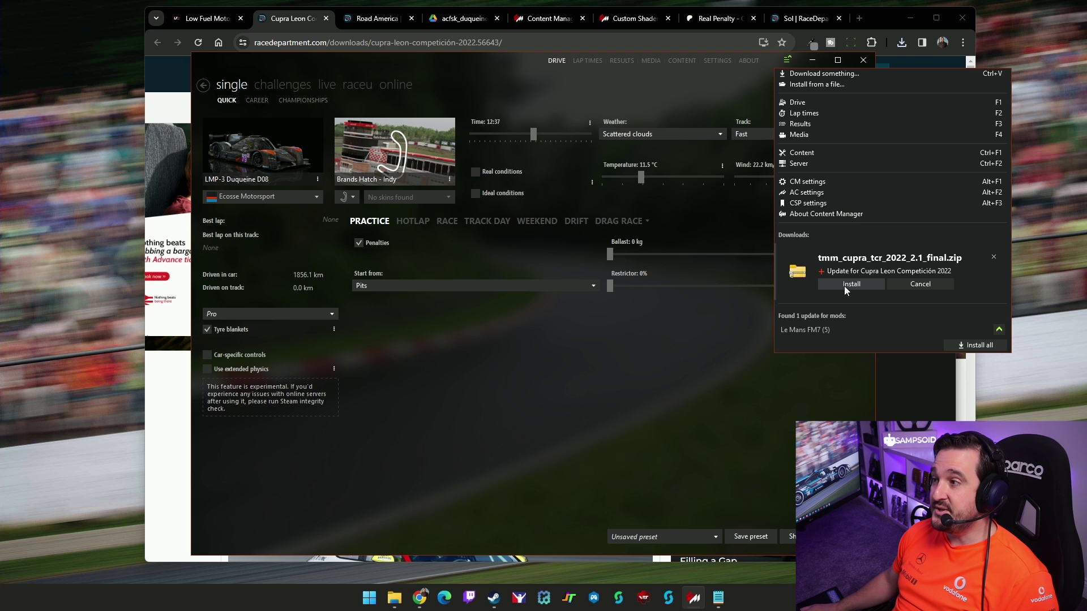
pyautogui.click(994, 257)
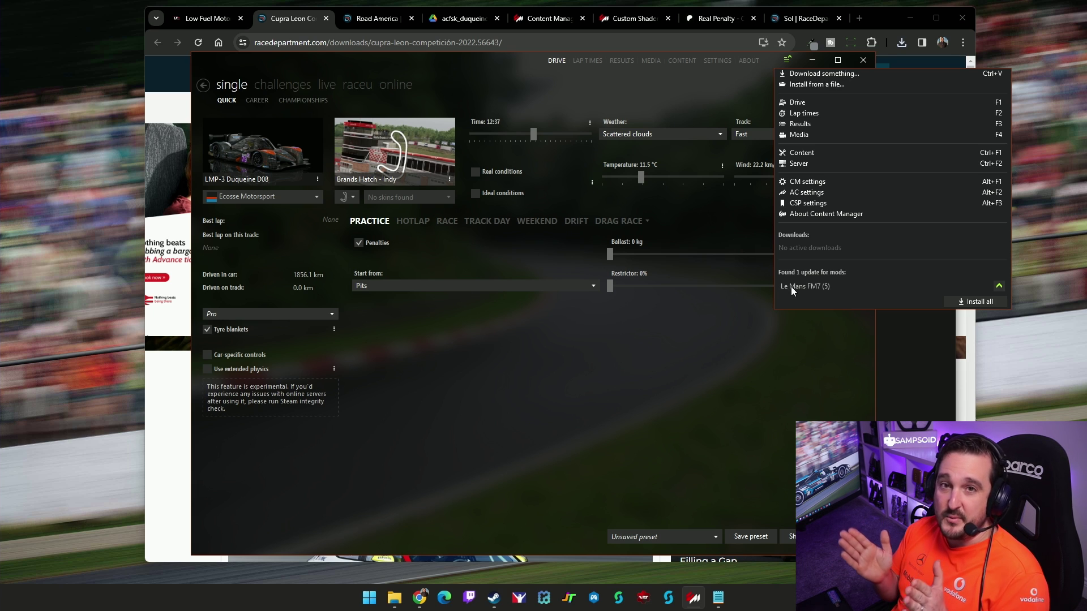
# Step: Switch to the Cupra TCR Cup page on Low Fuel Motorsport in the browser and open practice server 1 in Content Manager
pyautogui.click(208, 19)
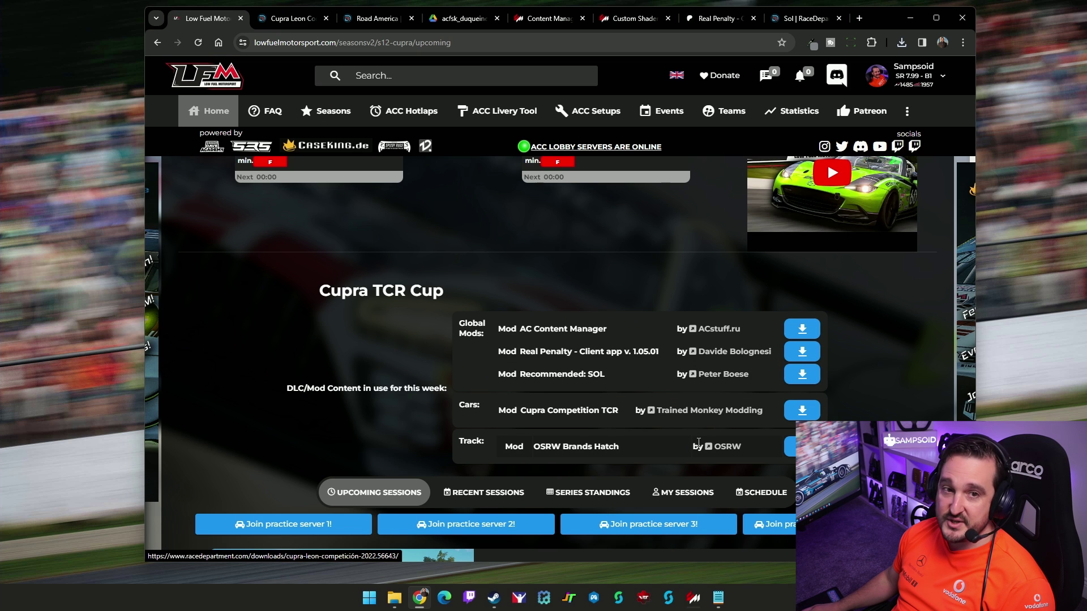
pyautogui.scroll(-1, 789, 314)
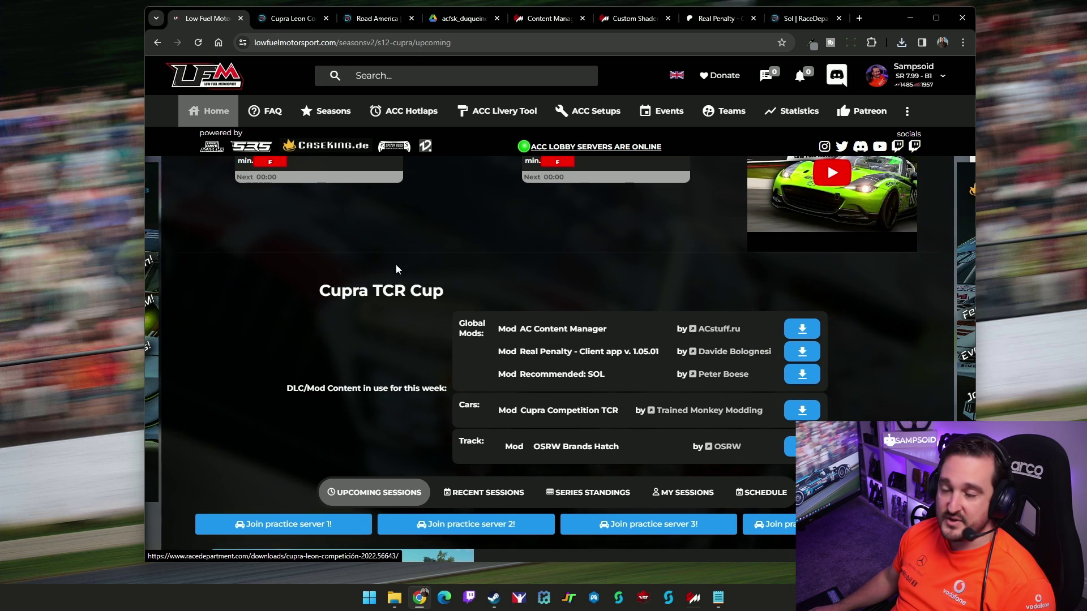
pyautogui.scroll(-3, 436, 258)
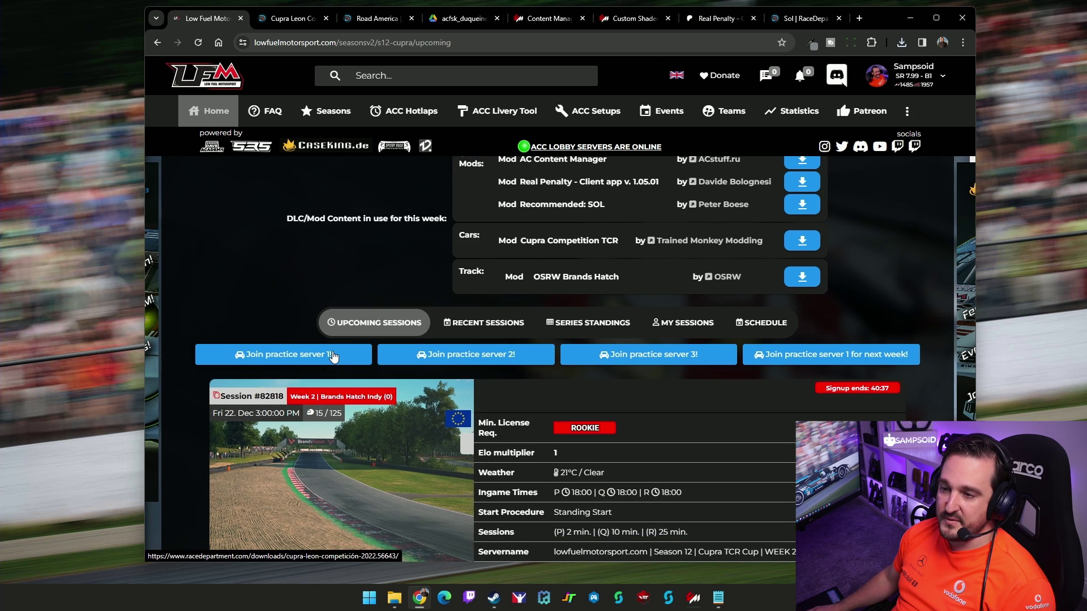
pyautogui.click(260, 354)
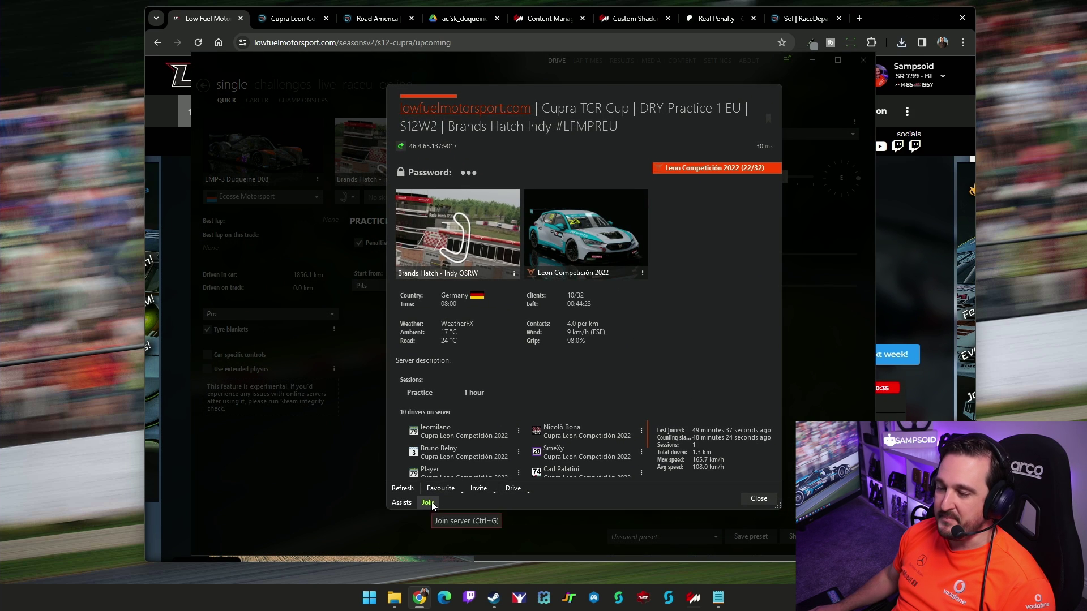
# Step: Join the Cupra TCR Cup practice server, clear Content Manager out of the way and get into the car on track
pyautogui.click(428, 503)
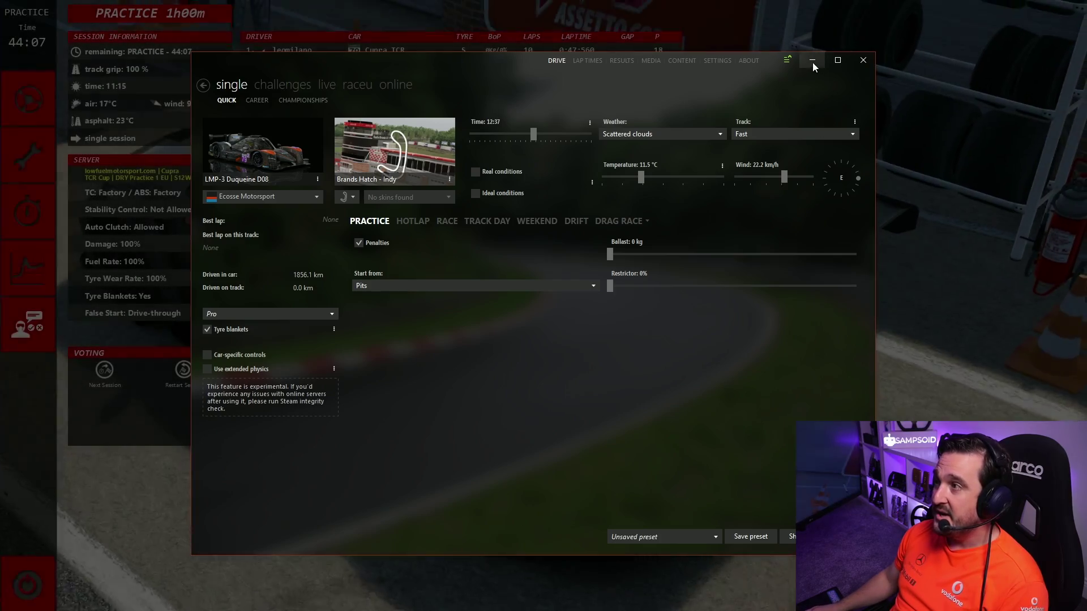
pyautogui.click(812, 61)
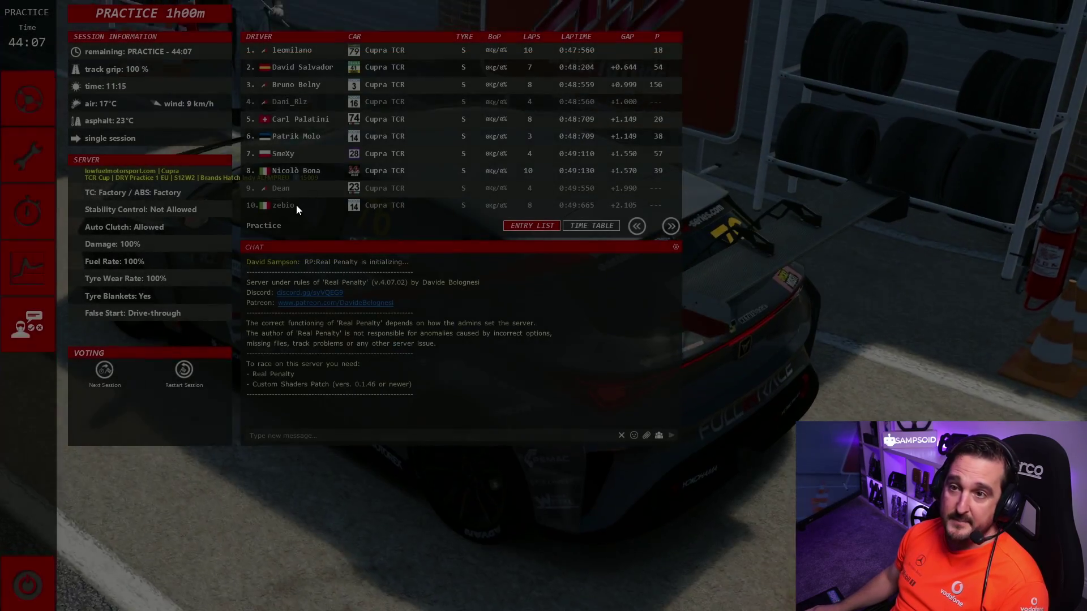
pyautogui.click(31, 107)
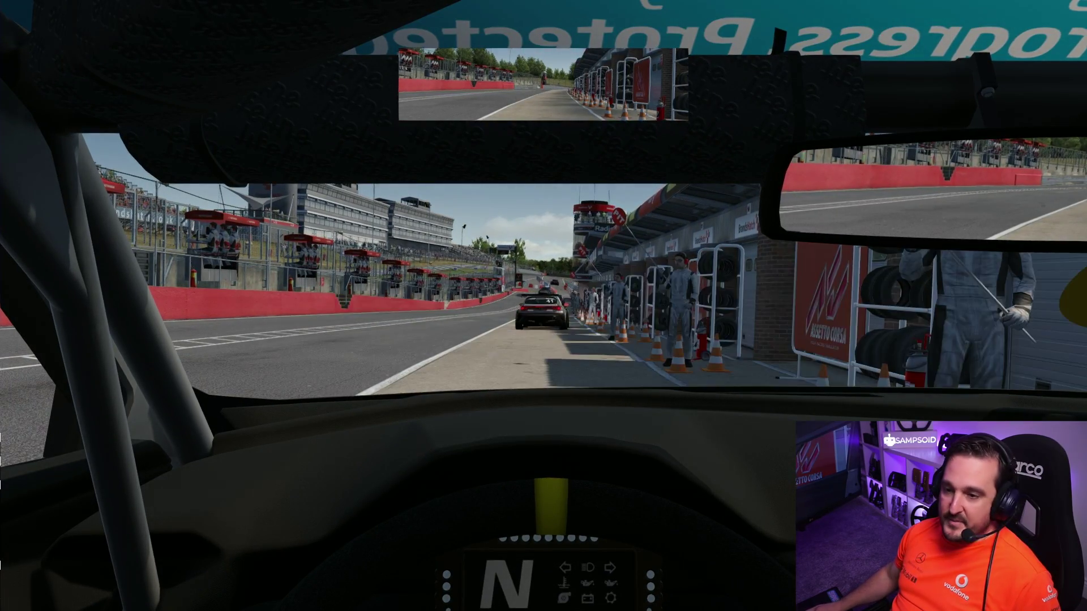
# Step: Place the Realtime app in the lower-left corner of the cockpit view and the pit stop presets app beneath the right mirror
pyautogui.moveTo(182, 443); pyautogui.dragTo(135, 480)
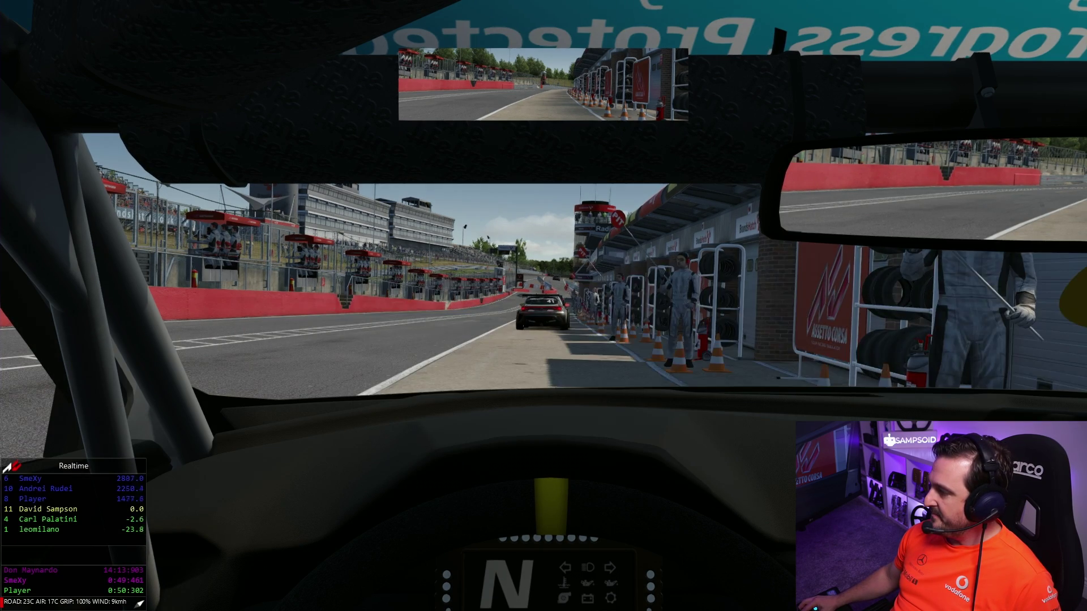
pyautogui.click(1073, 306)
pyautogui.moveTo(1050, 303); pyautogui.dragTo(1050, 238)
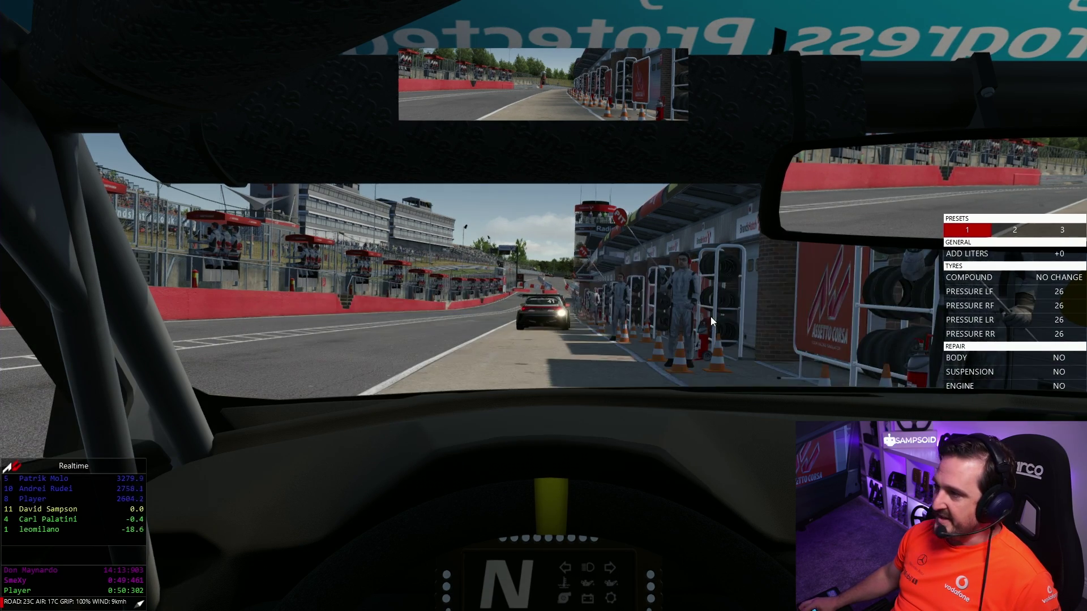
# Step: Arrange the Global standings widget in the upper-left corner and the Relative widget in the lower-left corner, moving the Realtime app away
pyautogui.moveTo(115, 472)
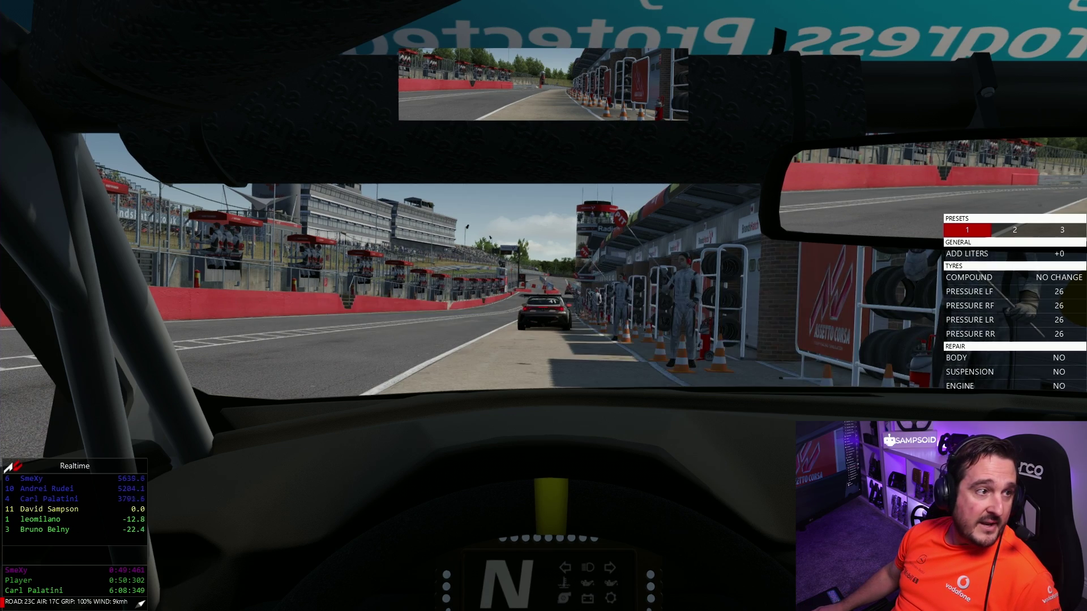
pyautogui.moveTo(193, 177); pyautogui.dragTo(266, 69)
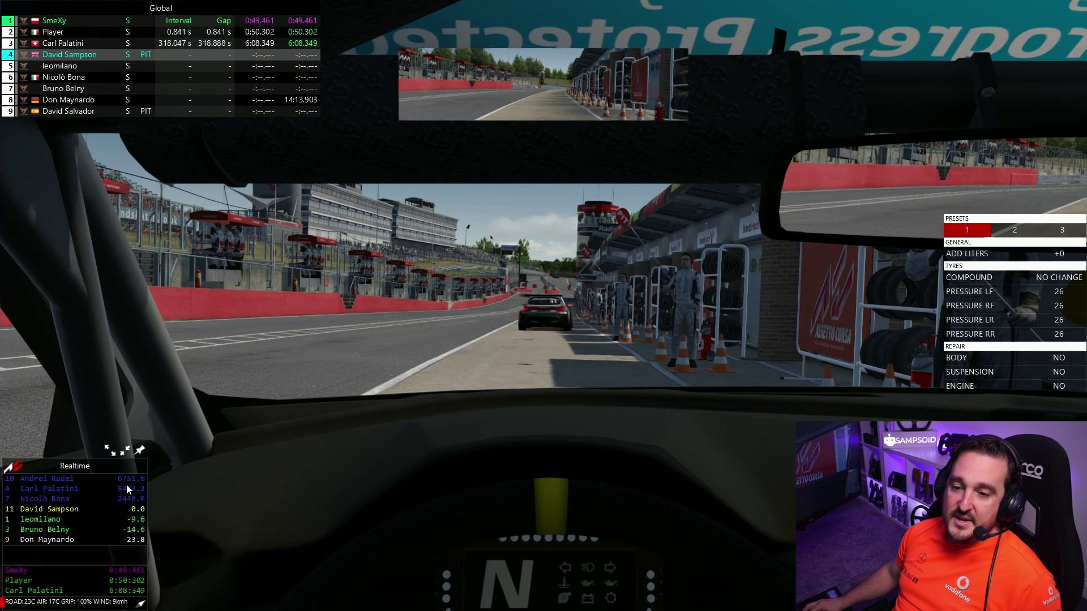
pyautogui.moveTo(124, 483); pyautogui.dragTo(521, 385)
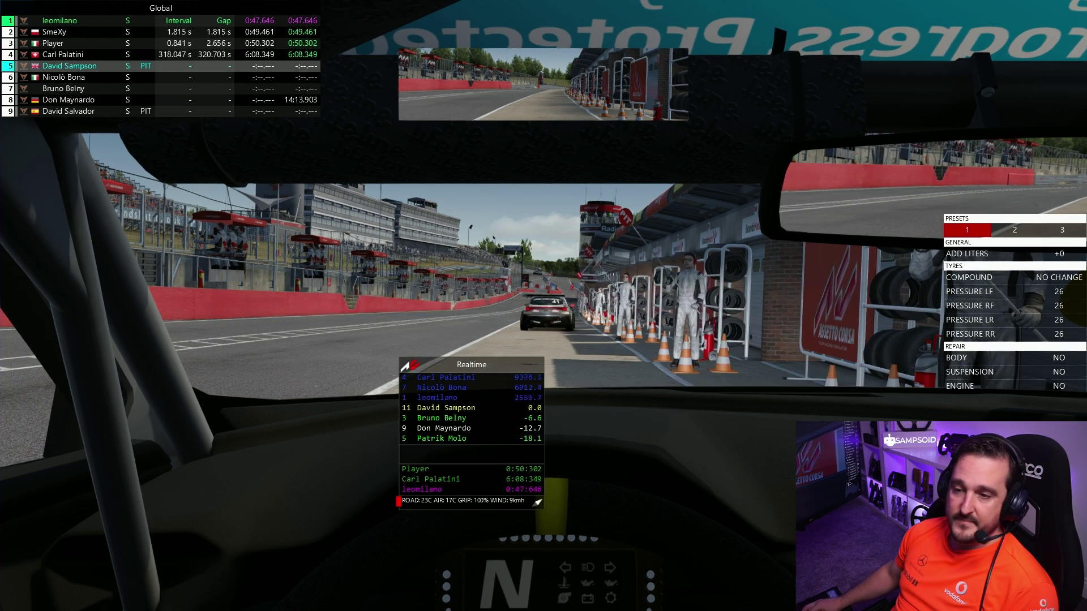
pyautogui.moveTo(95, 403); pyautogui.dragTo(180, 518)
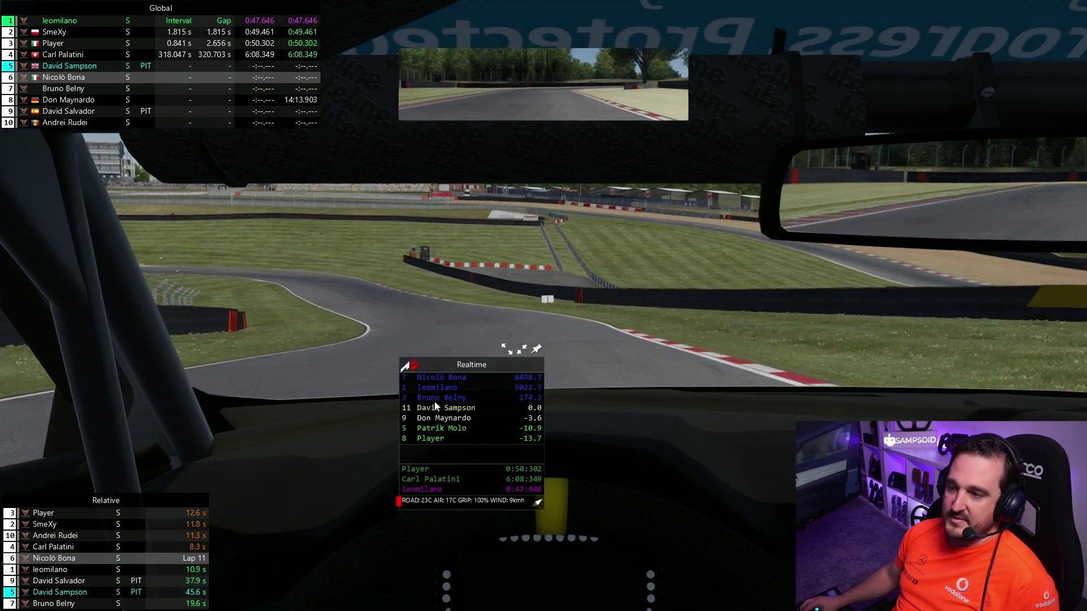
pyautogui.moveTo(522, 367); pyautogui.dragTo(323, 444)
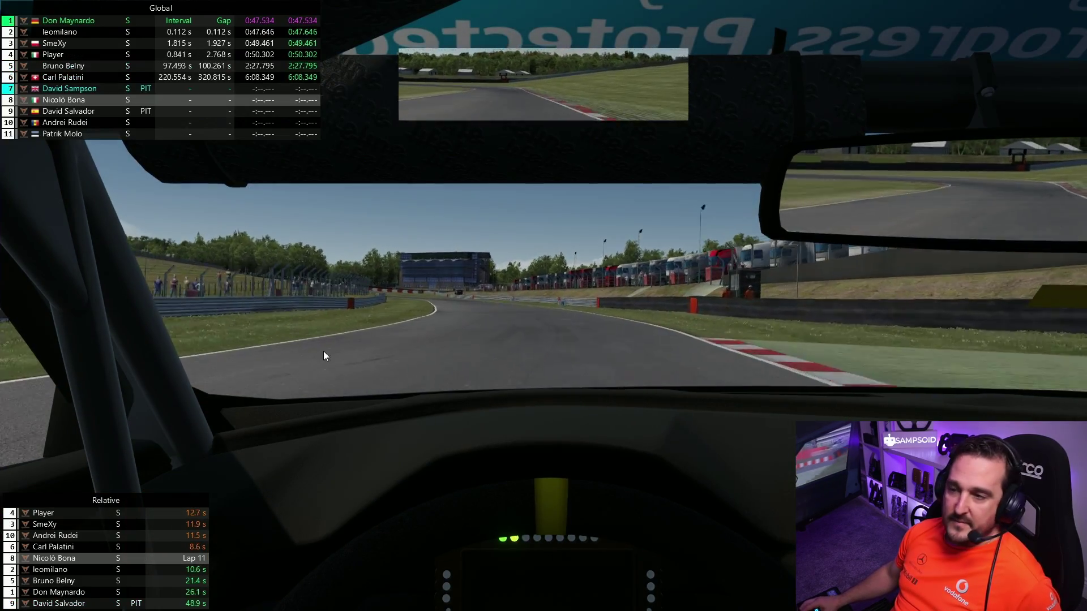
# Step: Quit the practice session and examine the widget overview on the SubStanding (Extended) page reopened in the browser
pyautogui.press('Escape')
pyautogui.click(631, 311)
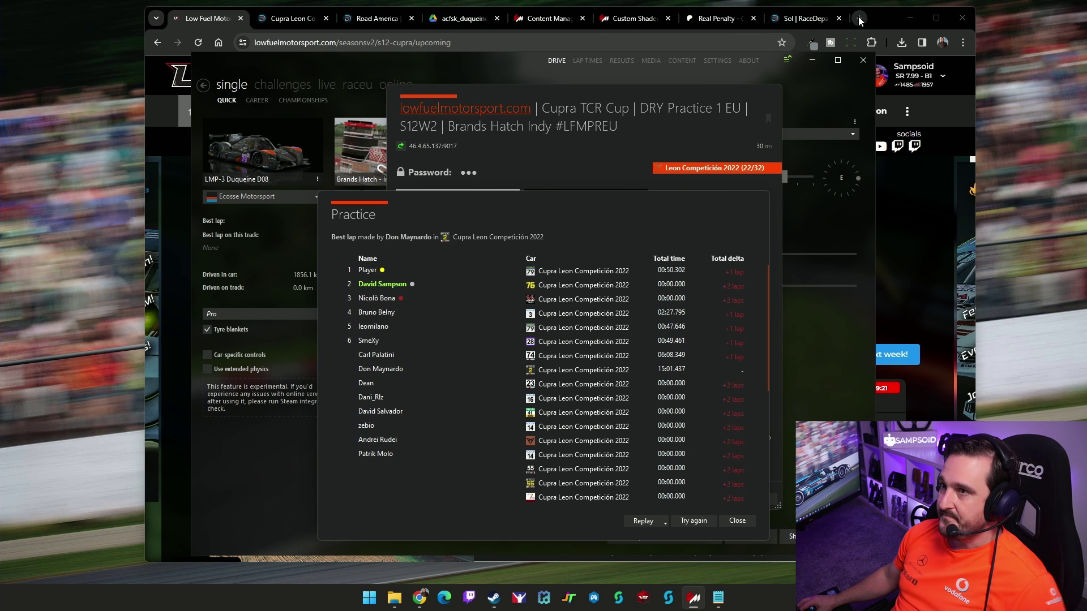
pyautogui.hotkey('ctrl', 'shift', 't')
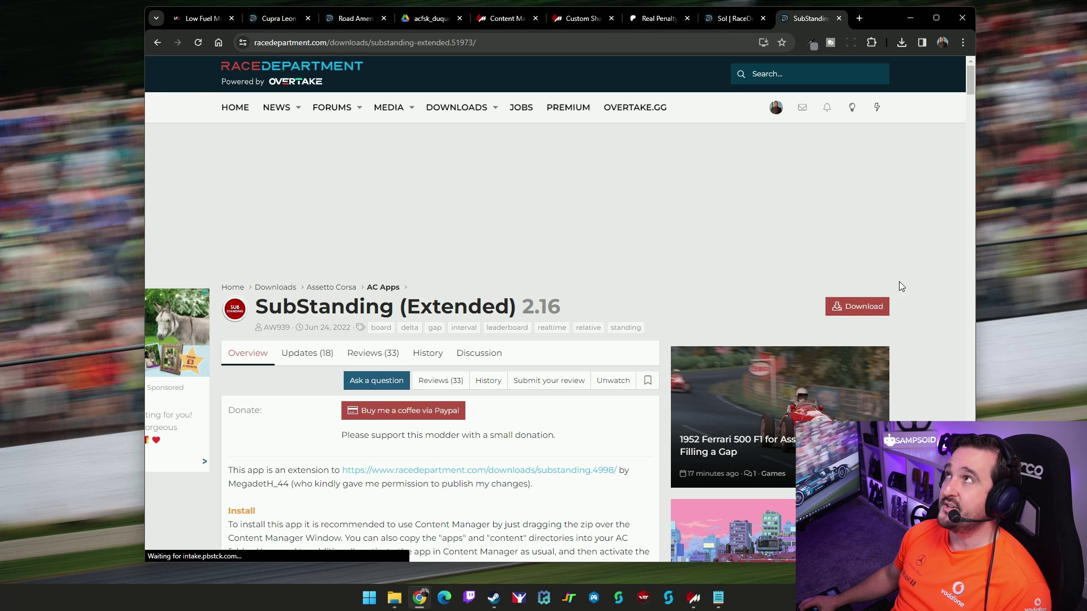
pyautogui.scroll(-14, 507, 328)
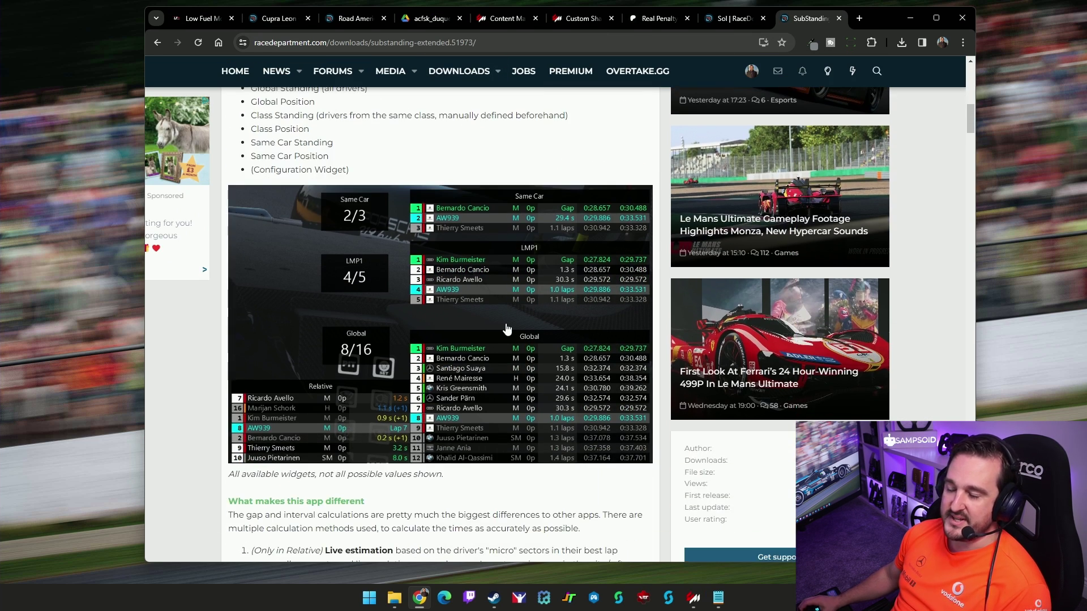
pyautogui.scroll(-3, 507, 328)
pyautogui.scroll(3, 430, 283)
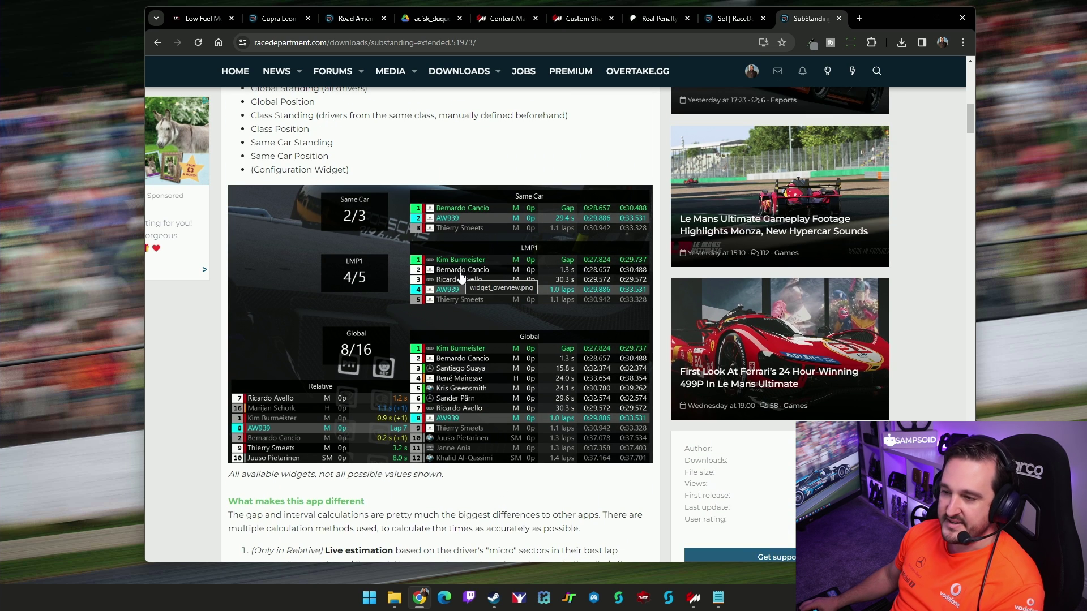
# Step: Download SubStanding (Extended) 2.16 from RaceDepartment and show SubStanding_v2.16.zip in its folder
pyautogui.scroll(17, 460, 277)
pyautogui.click(847, 309)
pyautogui.click(901, 48)
pyautogui.click(894, 93)
# Step: Close the practice results and server details in Content Manager, and add SubStanding_v2.16.zip from Downloads for installation
pyautogui.moveTo(704, 276); pyautogui.dragTo(658, 349)
pyautogui.click(888, 359)
pyautogui.click(367, 205)
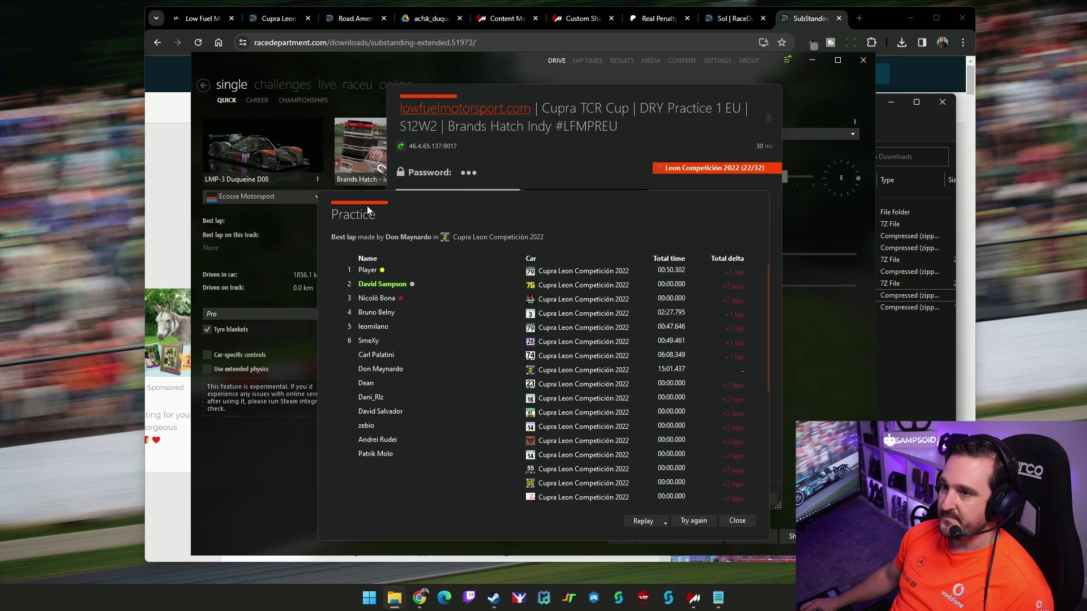
pyautogui.click(737, 521)
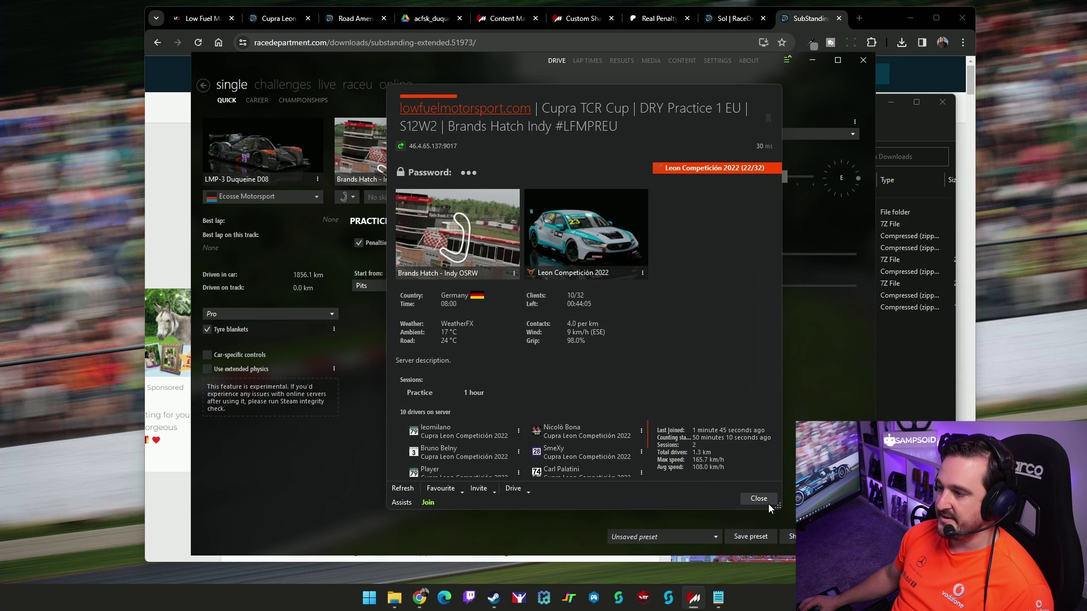
pyautogui.click(758, 499)
pyautogui.click(927, 369)
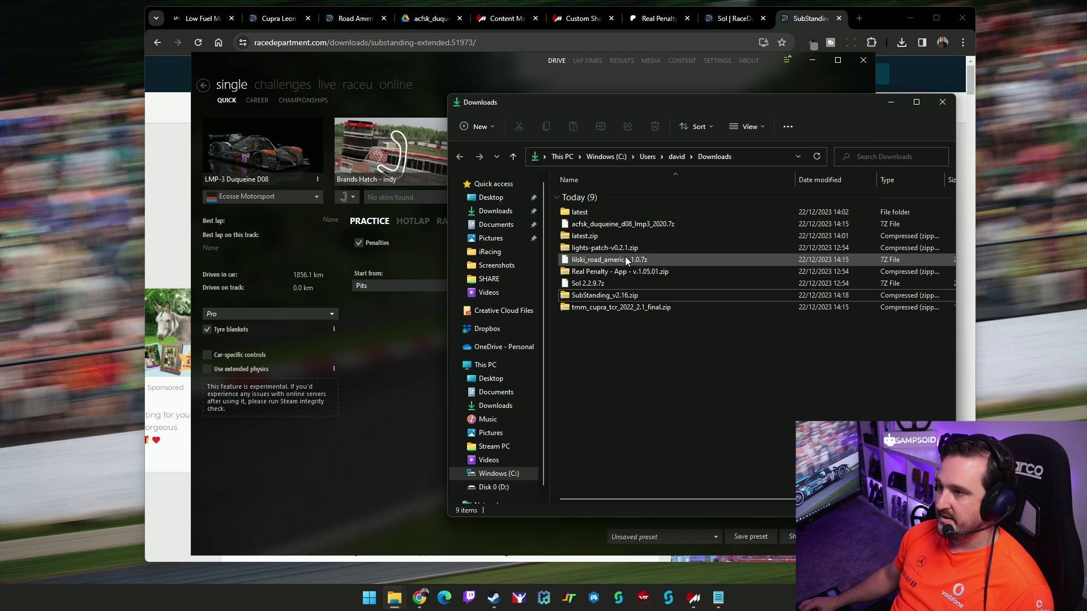
pyautogui.click(607, 297)
pyautogui.click(786, 64)
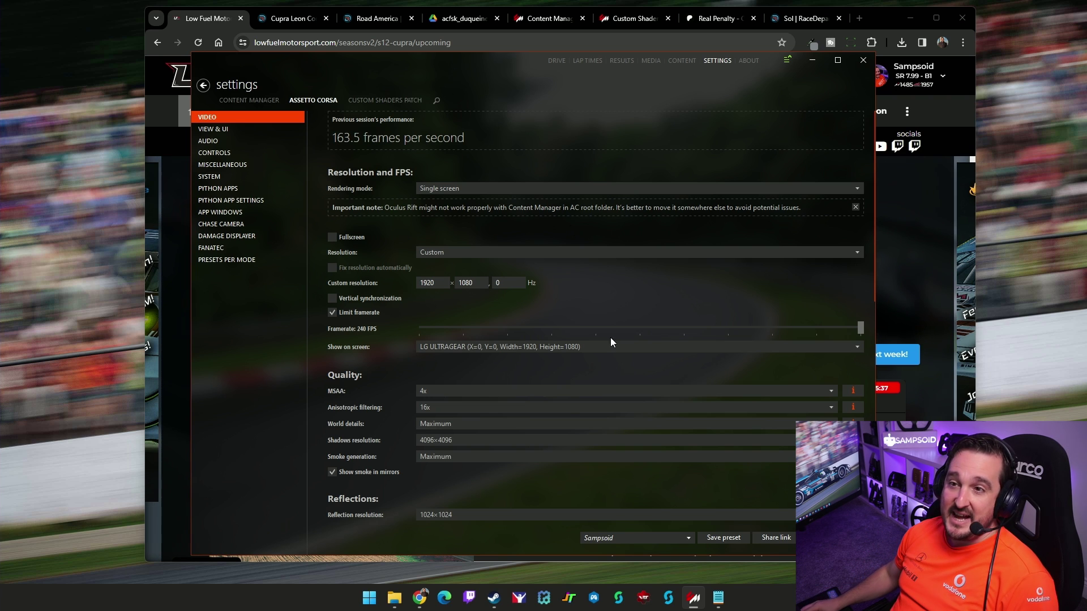
# Step: Return from the Assetto Corsa video settings to Content Manager's single-player quick drive setup
pyautogui.click(556, 61)
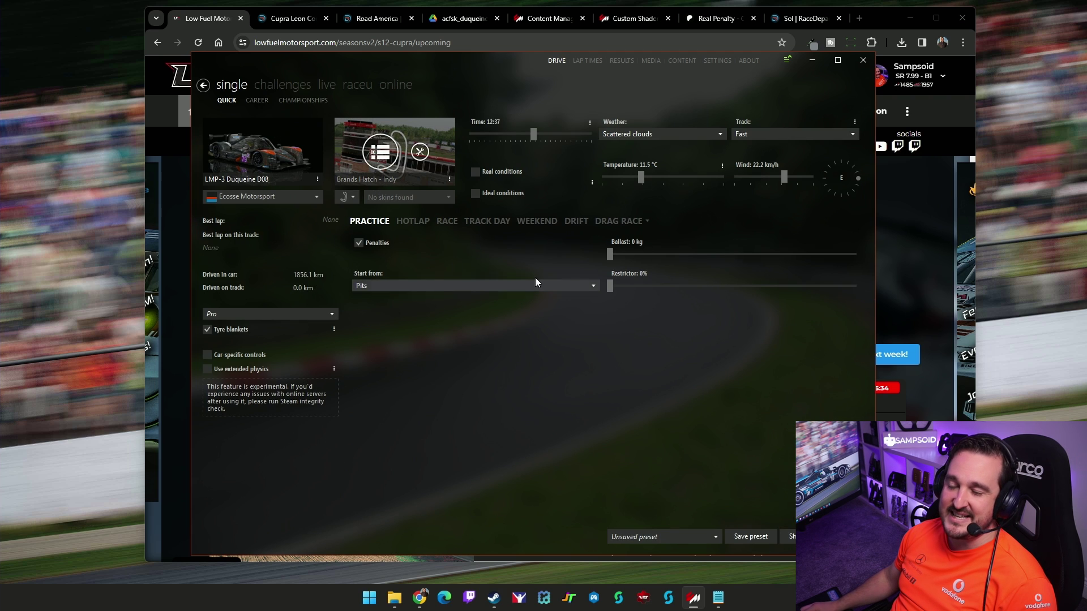